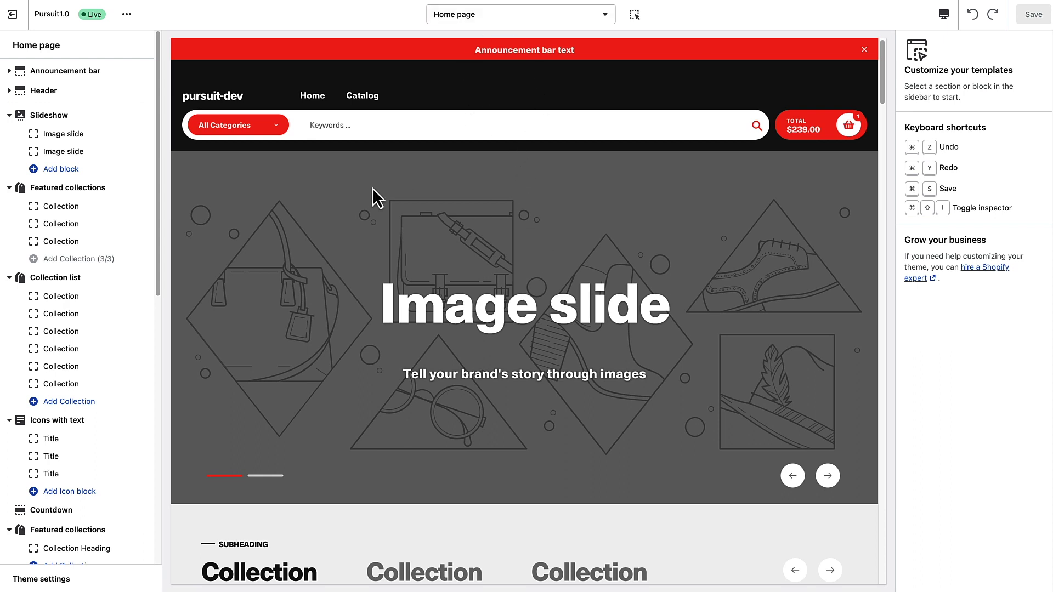
# Open the Default product template and show the settings of its Product section
pyautogui.click(481, 22)
pyautogui.click(478, 111)
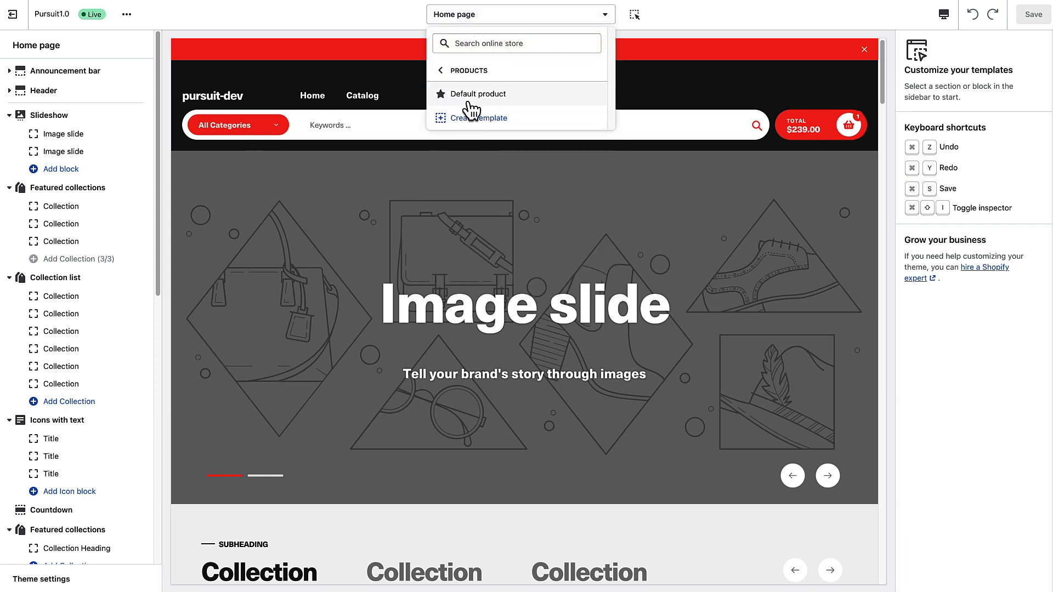
pyautogui.click(470, 102)
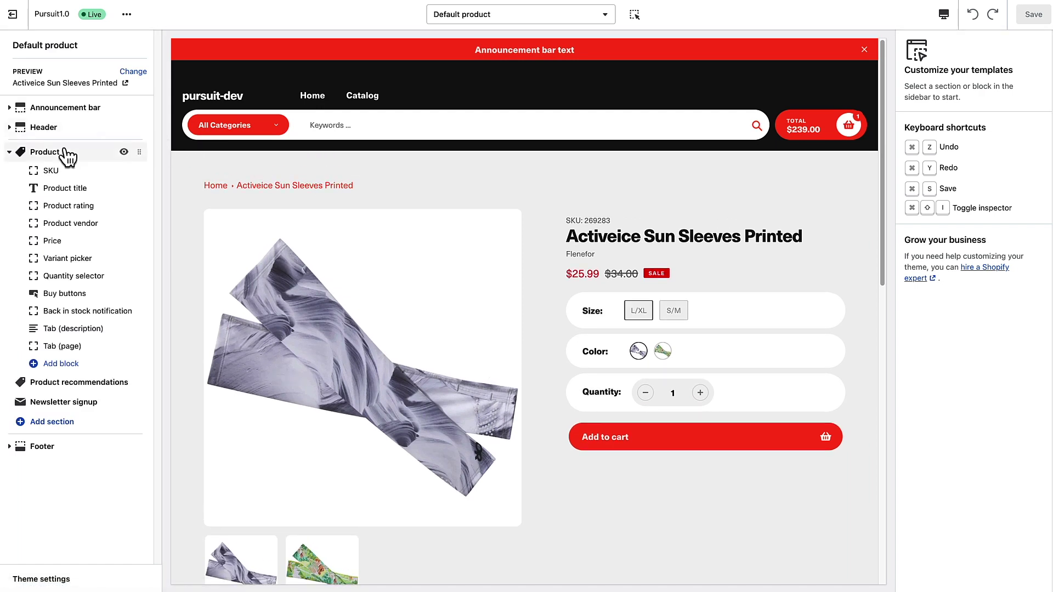
pyautogui.click(43, 154)
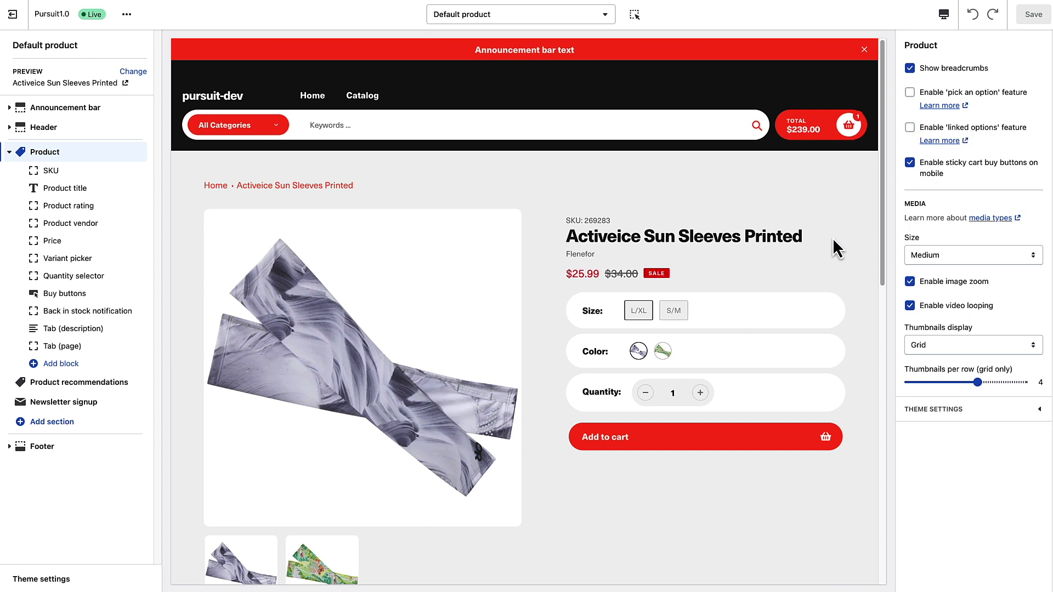
# Search the preview products for "polo" and set the template's preview to Polo Shirt
pyautogui.click(133, 76)
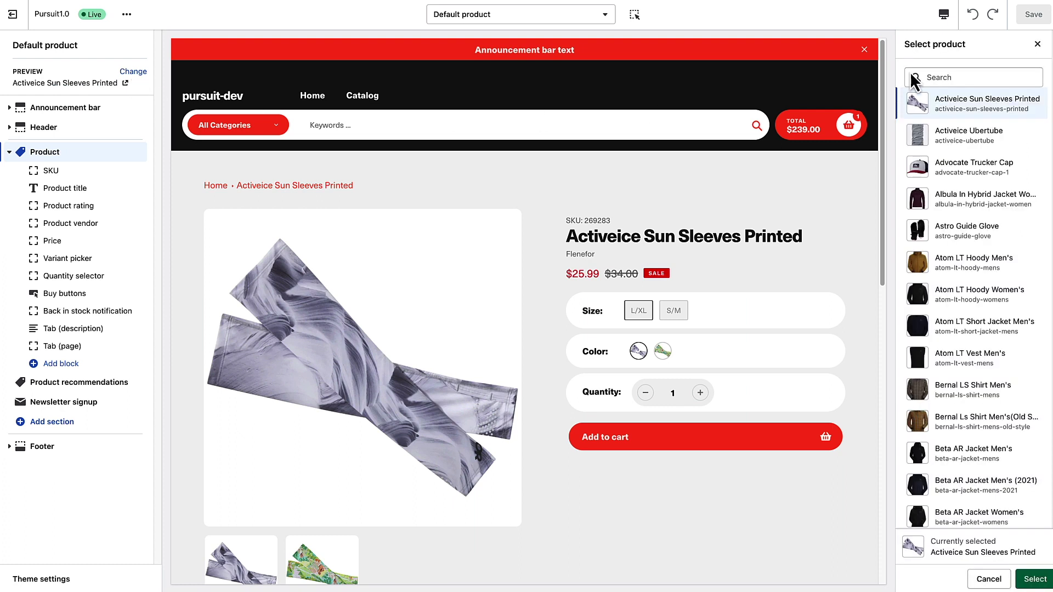
pyautogui.write('polo')
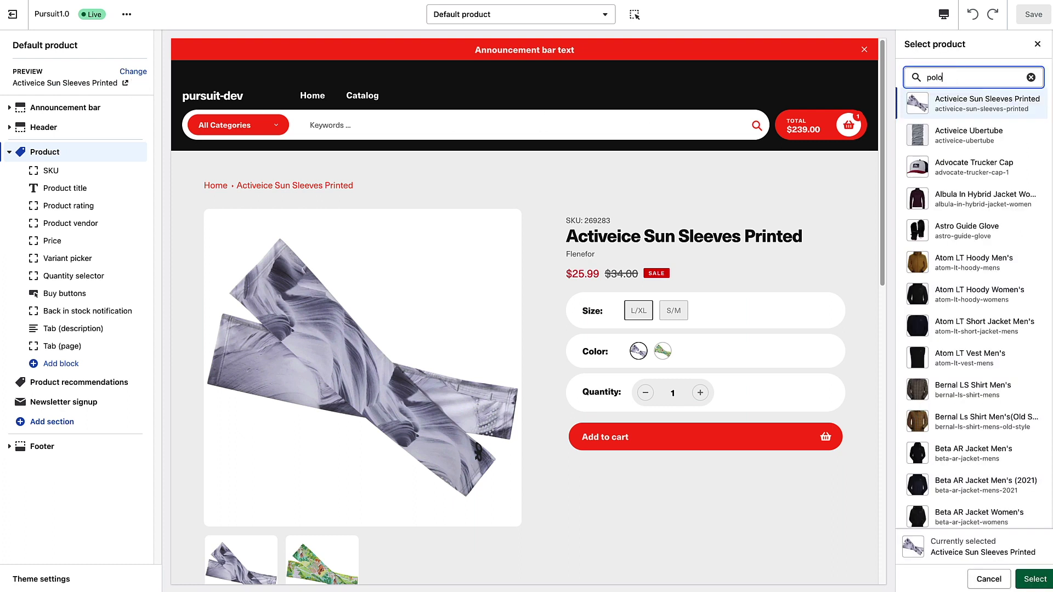
pyautogui.click(942, 106)
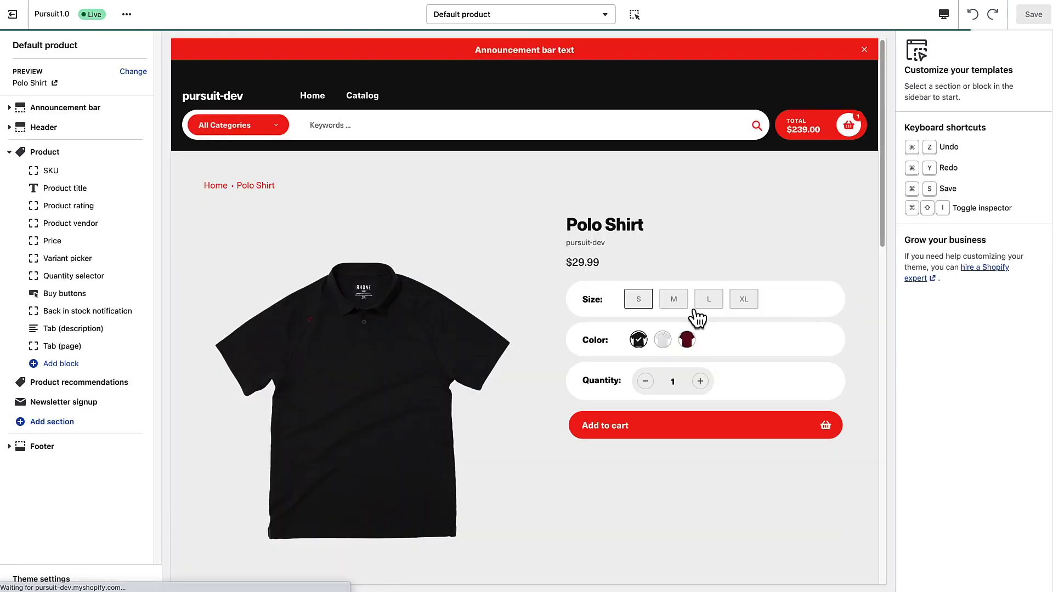
# Examine the Polo Shirt's media, options and size/color variants on its Shopify admin product page
pyautogui.scroll(-1, 745, 214)
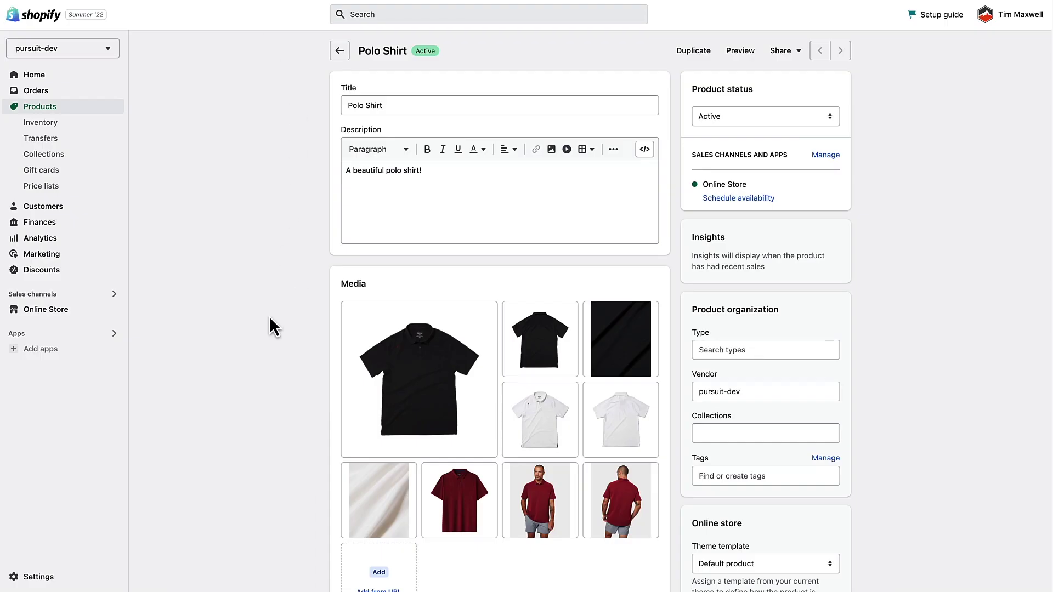
pyautogui.scroll(-9, 274, 220)
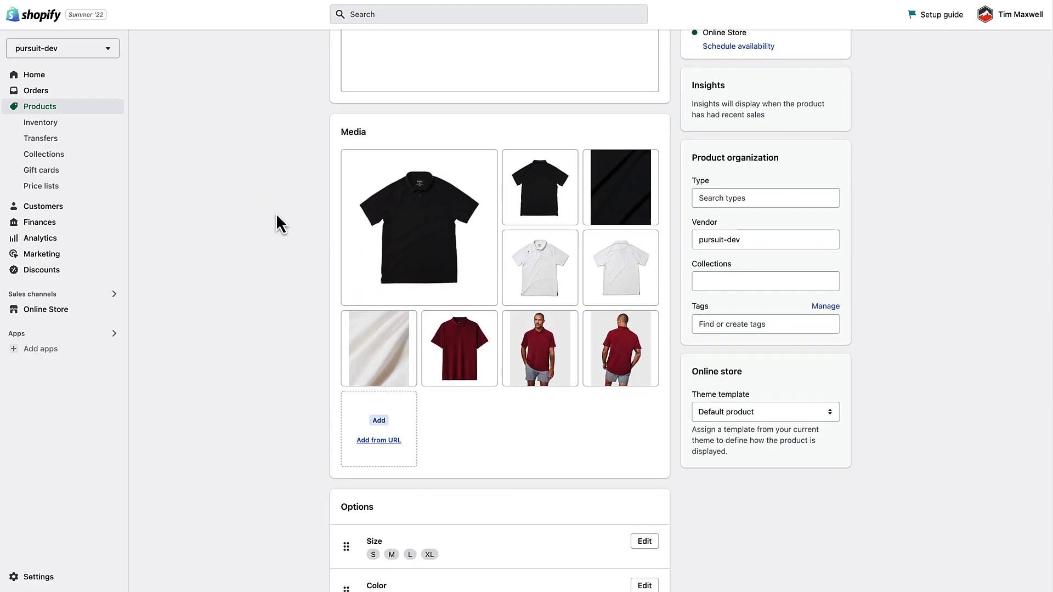
pyautogui.scroll(-8, 287, 241)
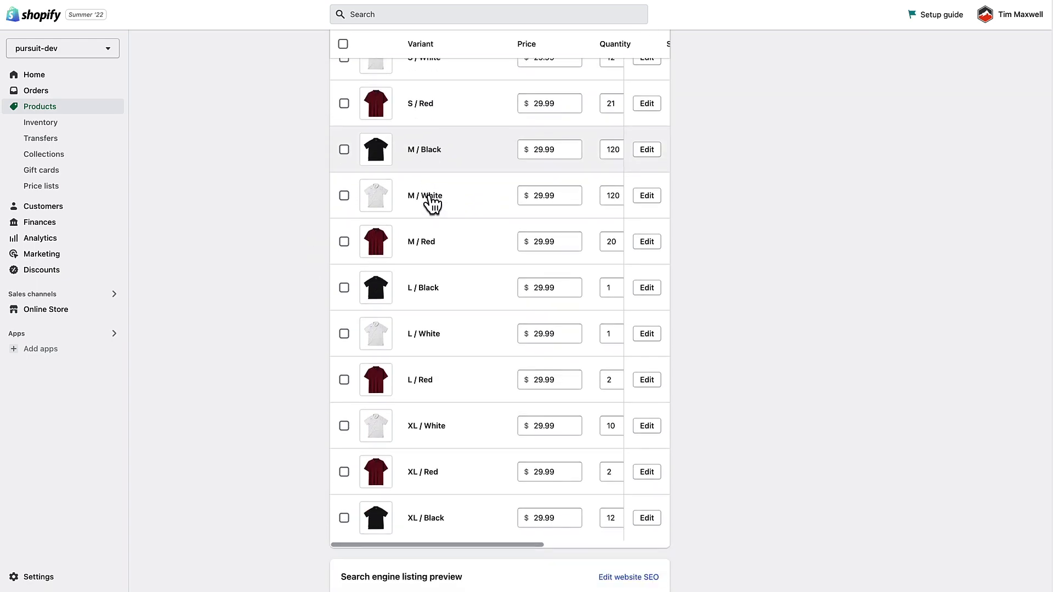
pyautogui.scroll(-2, 419, 326)
pyautogui.scroll(12, 430, 305)
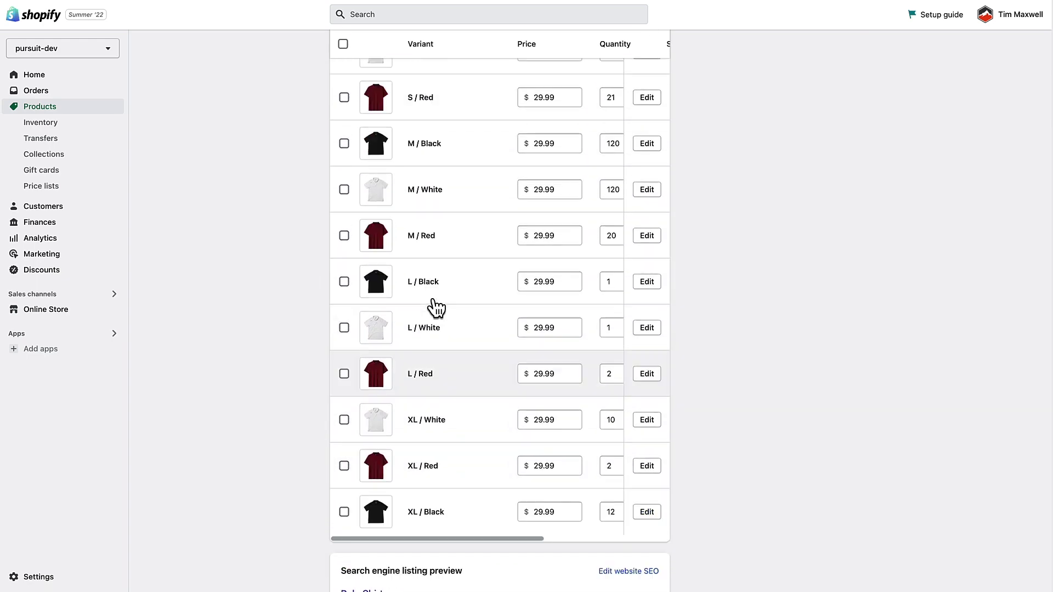
pyautogui.scroll(-10, 436, 308)
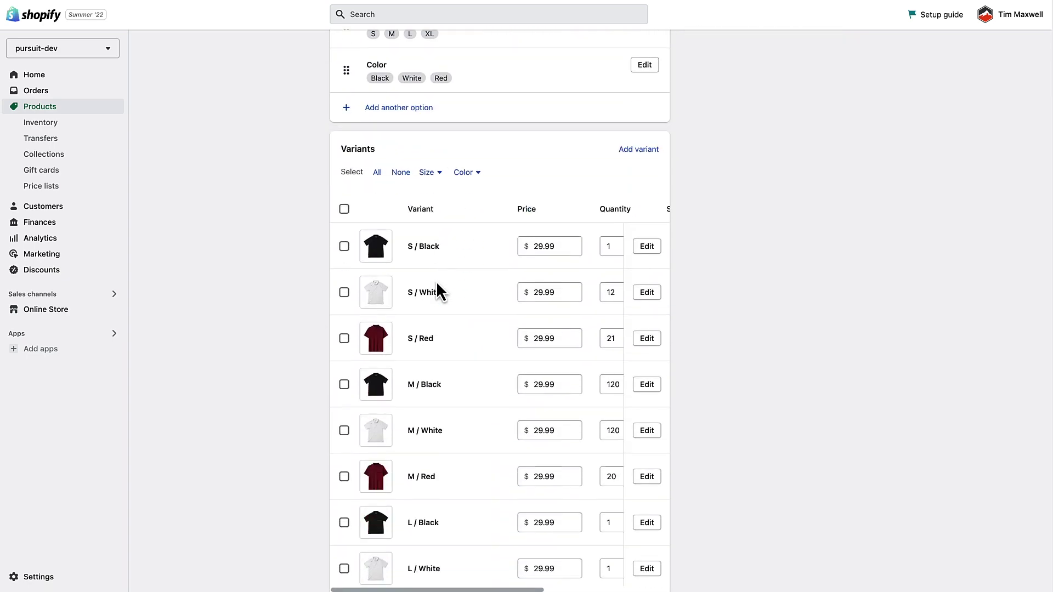
pyautogui.scroll(-2, 475, 297)
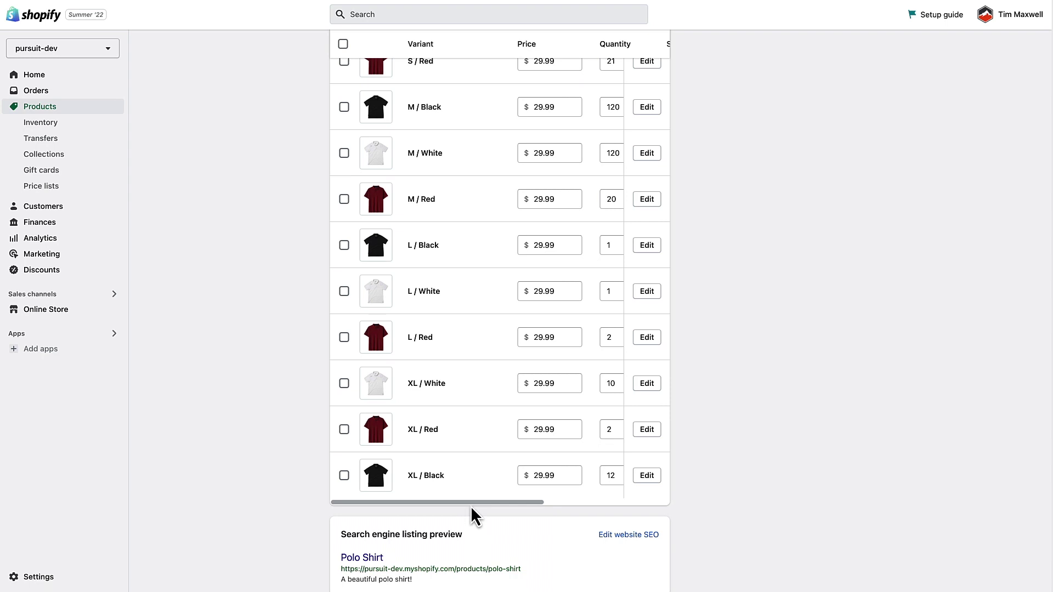
# Delete the XL / Red and XL / Black variants of the Polo Shirt and save the product
pyautogui.moveTo(466, 504); pyautogui.dragTo(429, 505)
pyautogui.click(344, 475)
pyautogui.scroll(-1, 343, 487)
pyautogui.click(344, 402)
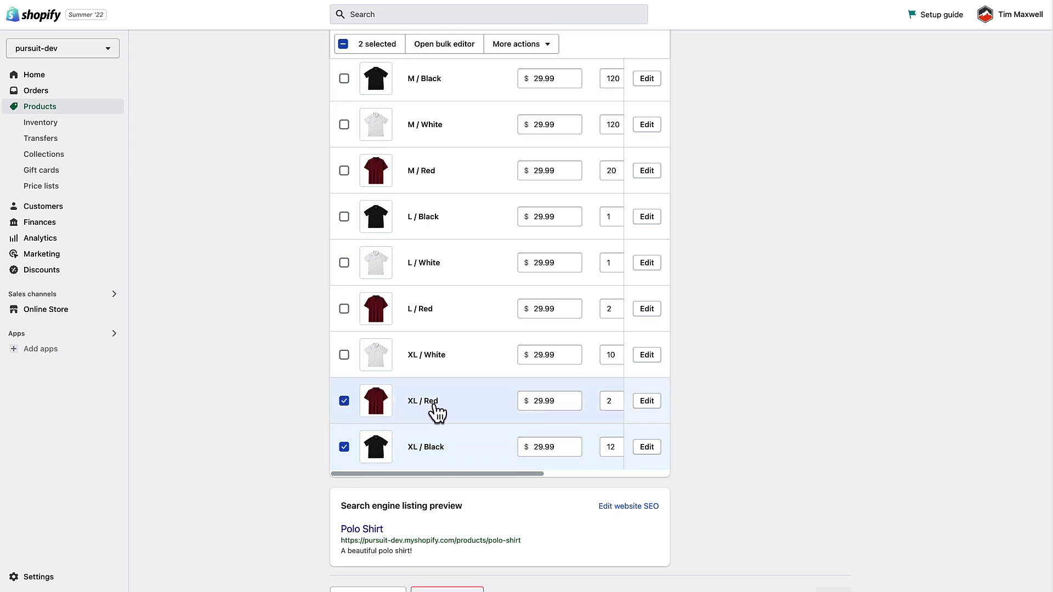
pyautogui.scroll(1, 780, 339)
pyautogui.scroll(5, 670, 336)
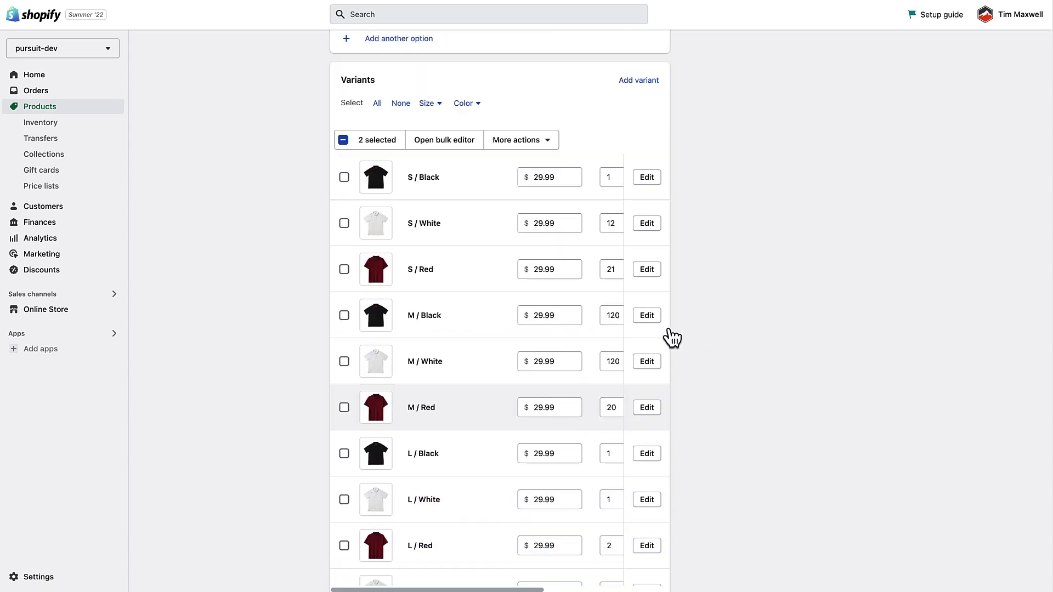
pyautogui.scroll(-6, 646, 336)
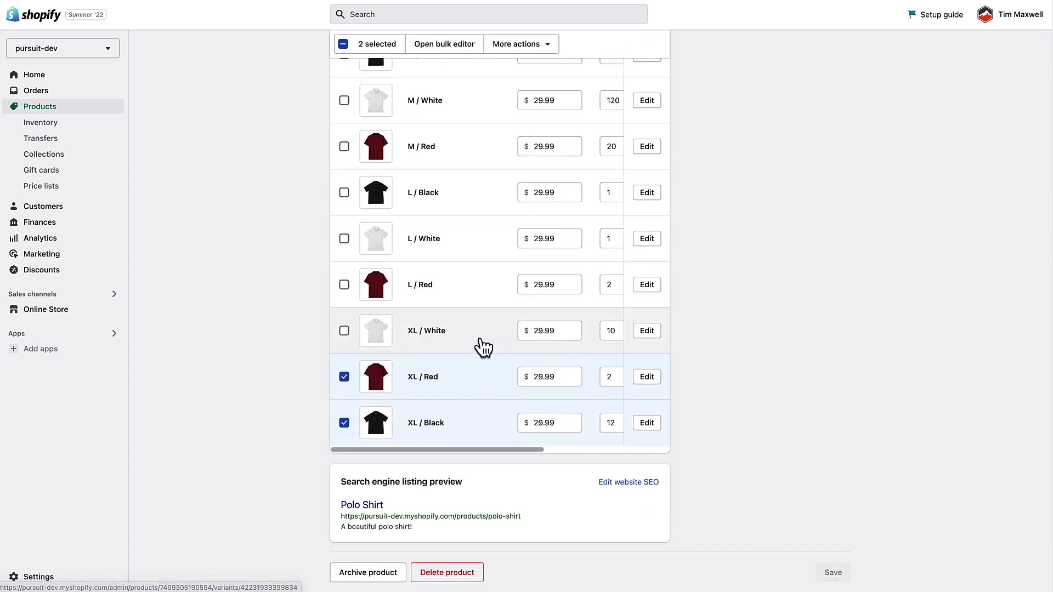
pyautogui.scroll(7, 479, 345)
pyautogui.click(525, 299)
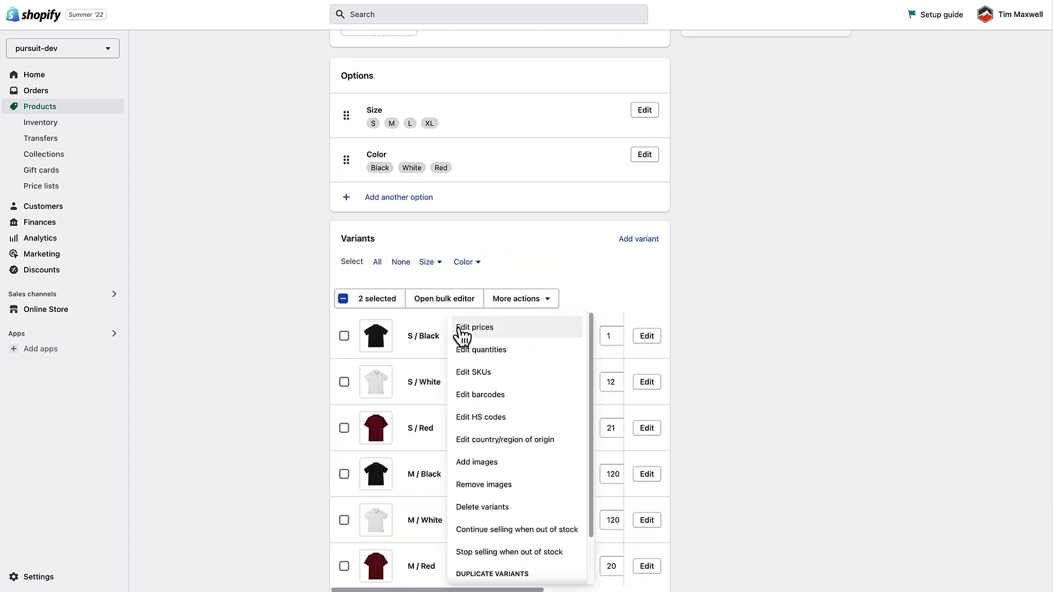
pyautogui.scroll(-1, 494, 369)
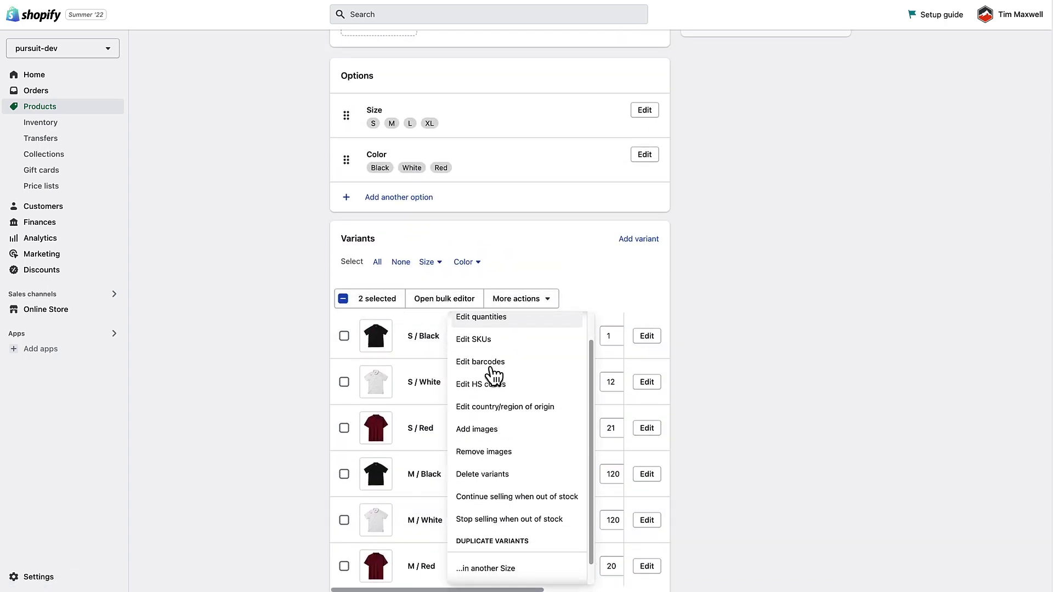
pyautogui.click(483, 475)
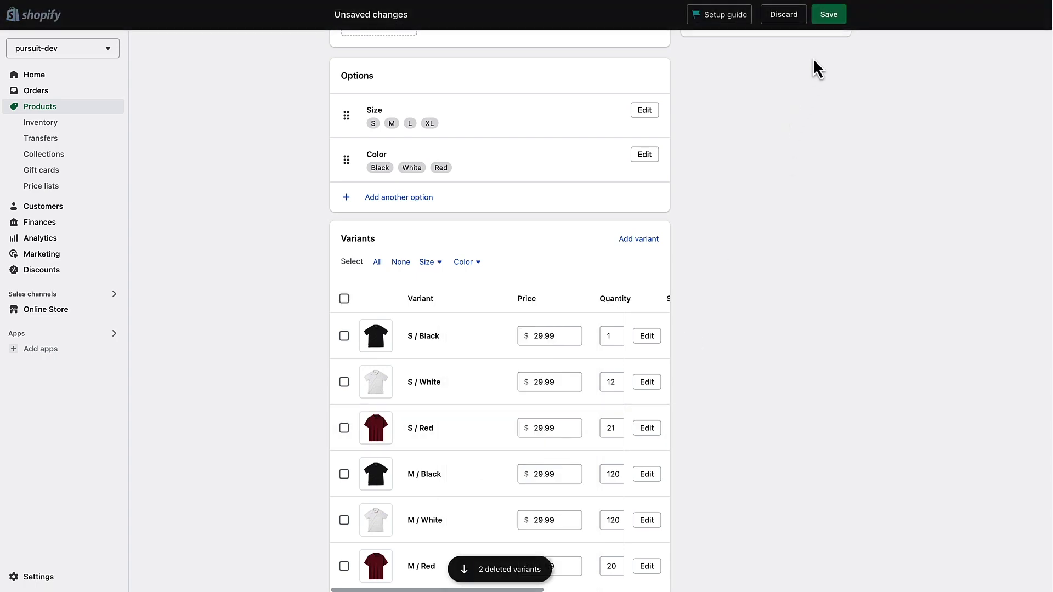
pyautogui.click(822, 18)
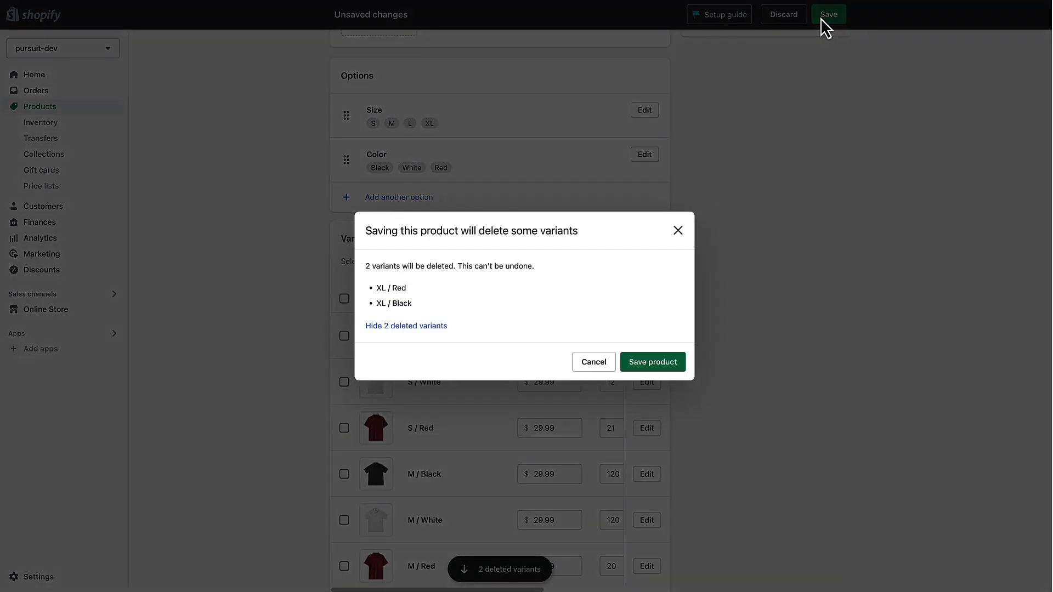
pyautogui.click(650, 367)
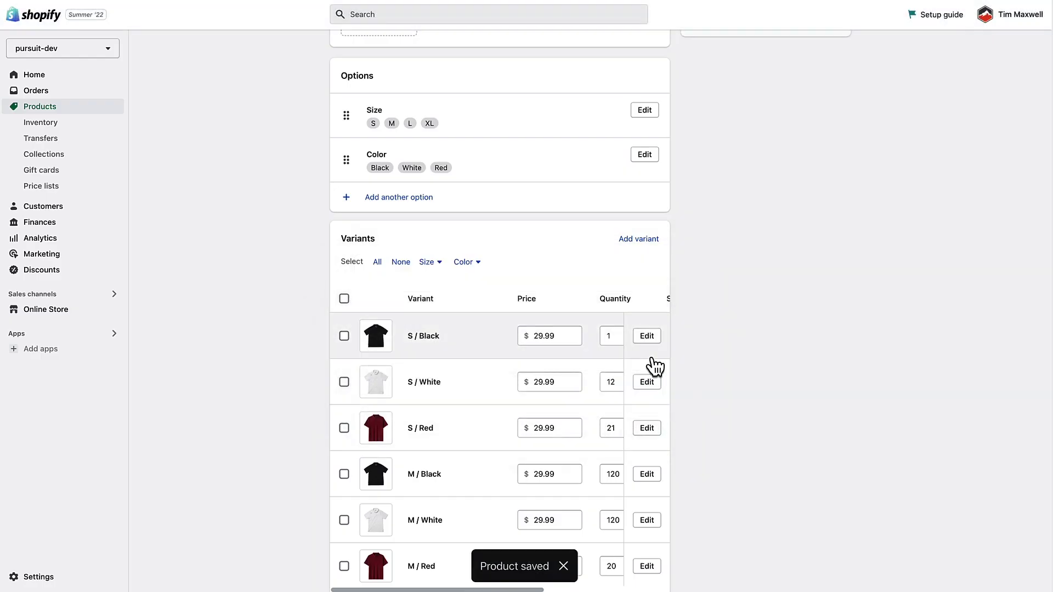
pyautogui.scroll(-6, 697, 307)
pyautogui.scroll(10, 694, 307)
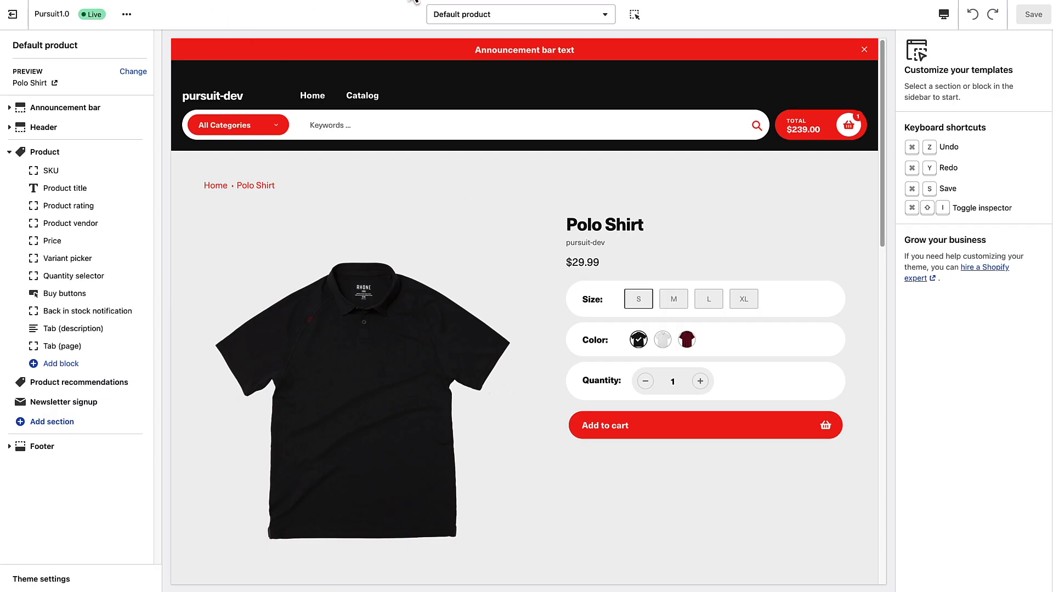
# In the theme editor preview, choose size XL and check the availability of the black, white and red colors
pyautogui.moveTo(445, 252)
pyautogui.click(745, 306)
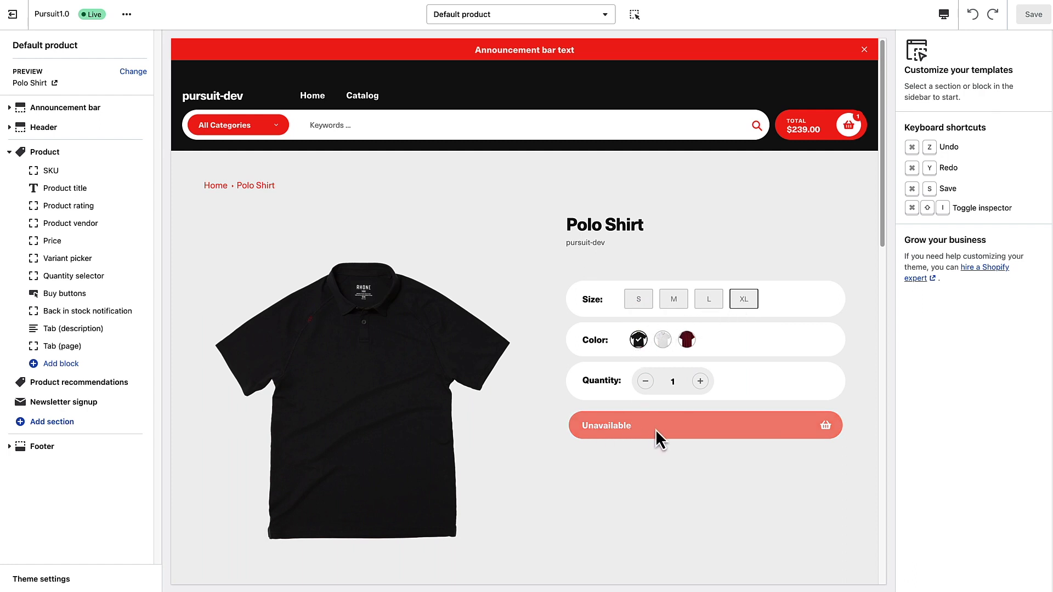
pyautogui.click(662, 341)
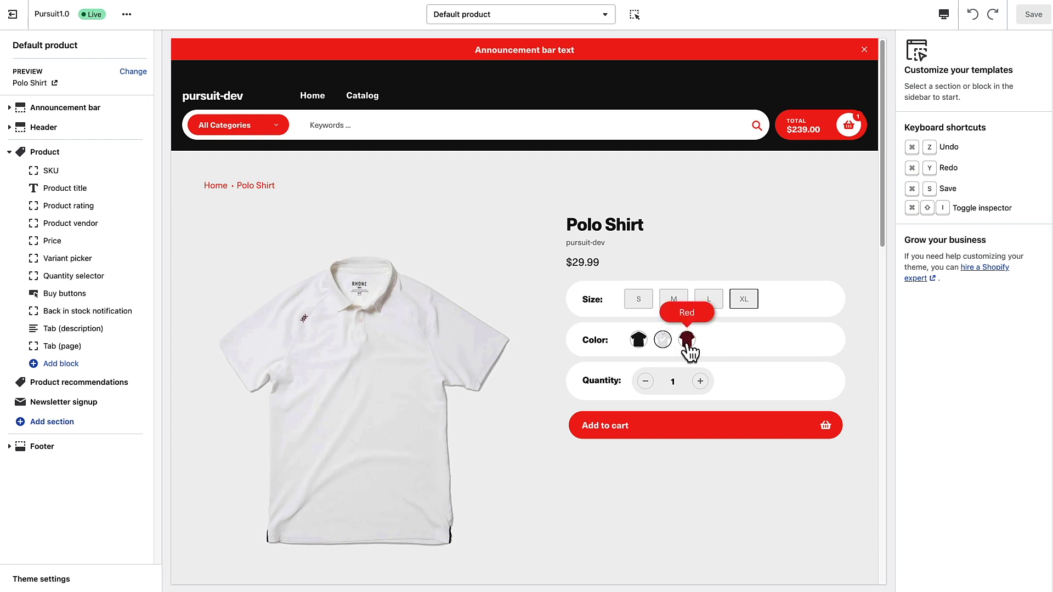
pyautogui.click(686, 340)
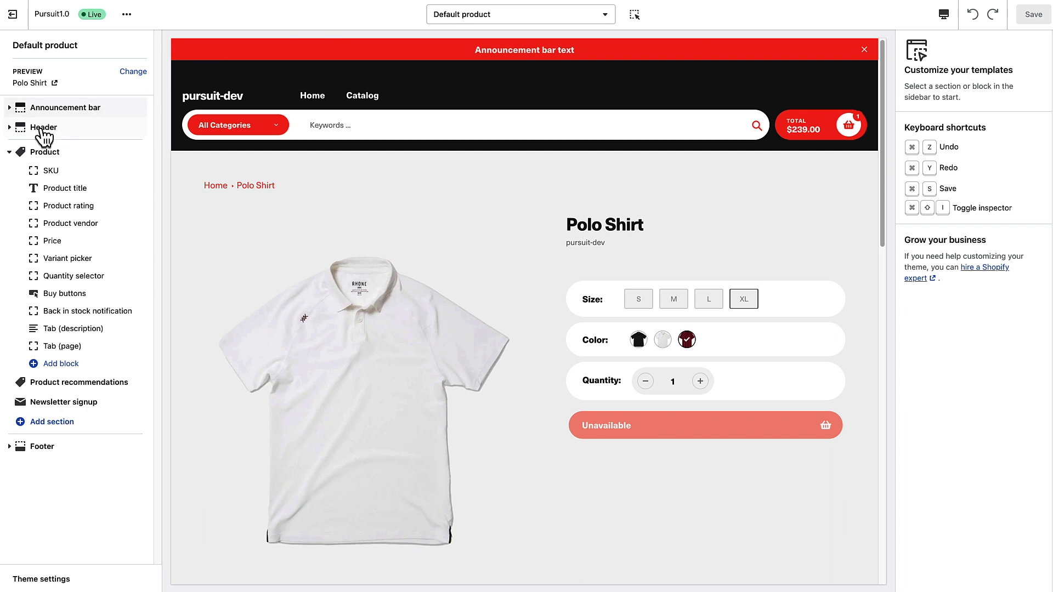
# Enable the 'linked options' feature for the Product section and save the template
pyautogui.click(46, 159)
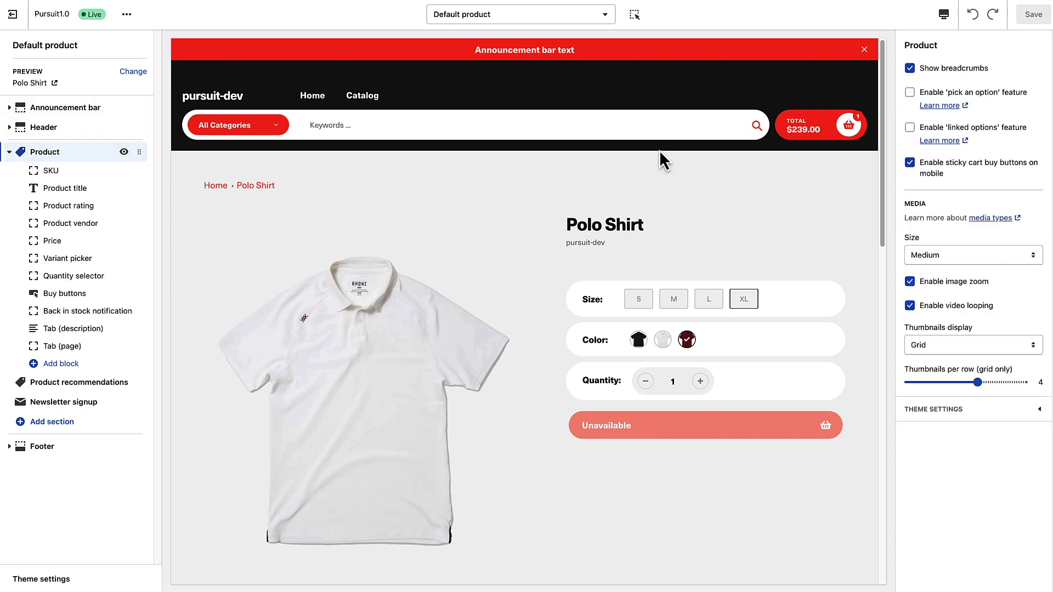
pyautogui.click(910, 128)
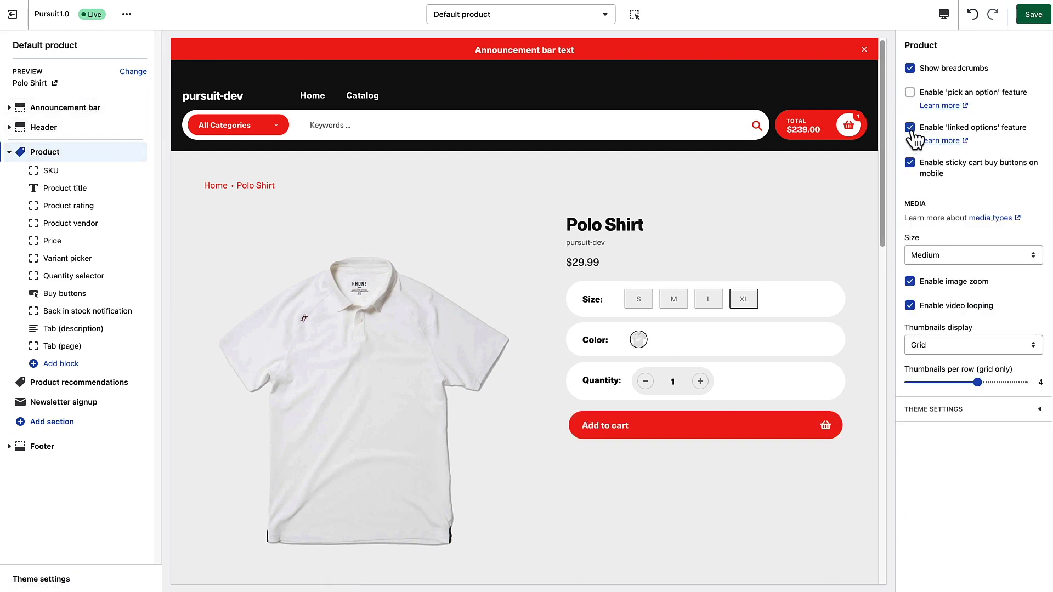
pyautogui.click(1033, 14)
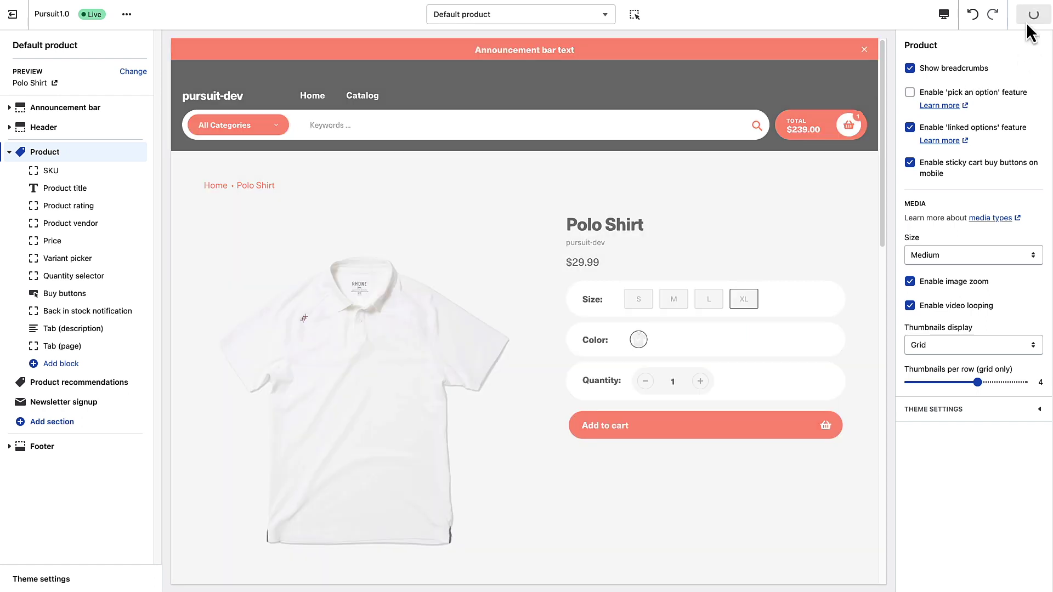
# Test the linked options in the preview by choosing sizes S, M, L and XL and going back through them to S
pyautogui.click(636, 303)
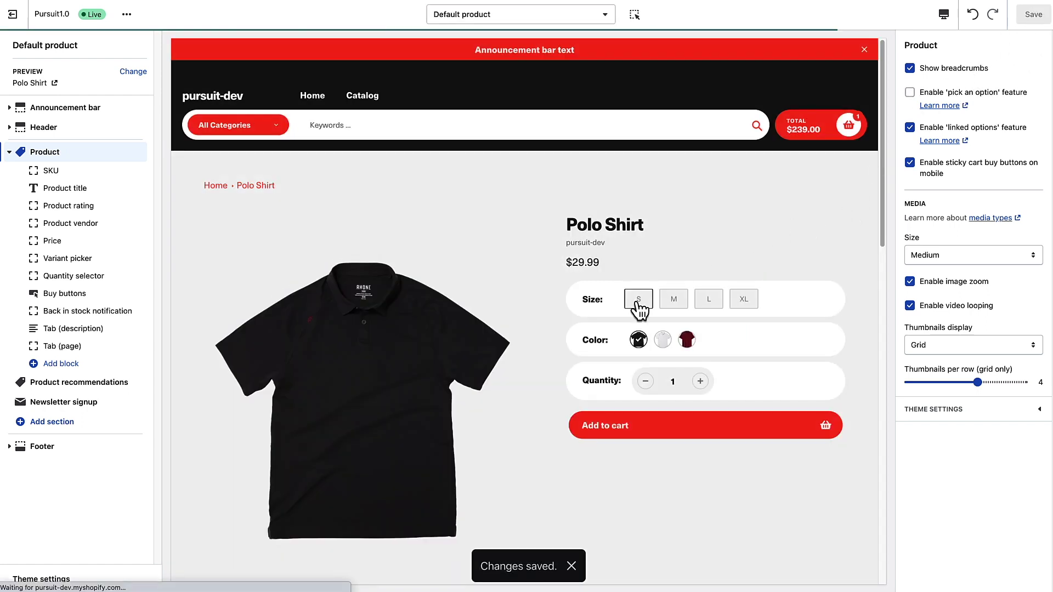
pyautogui.click(668, 303)
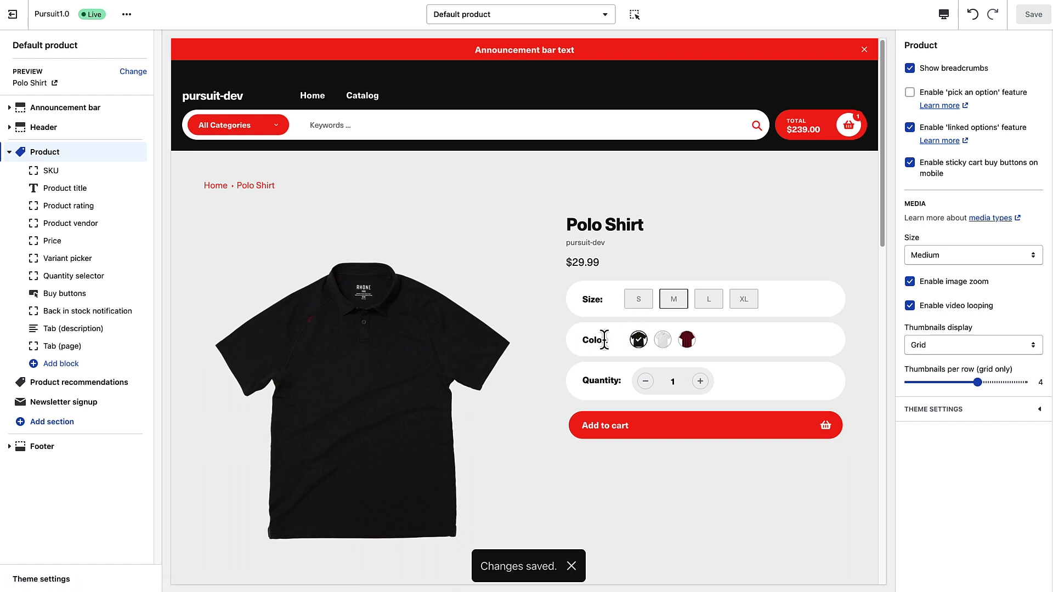
pyautogui.click(708, 307)
pyautogui.click(738, 306)
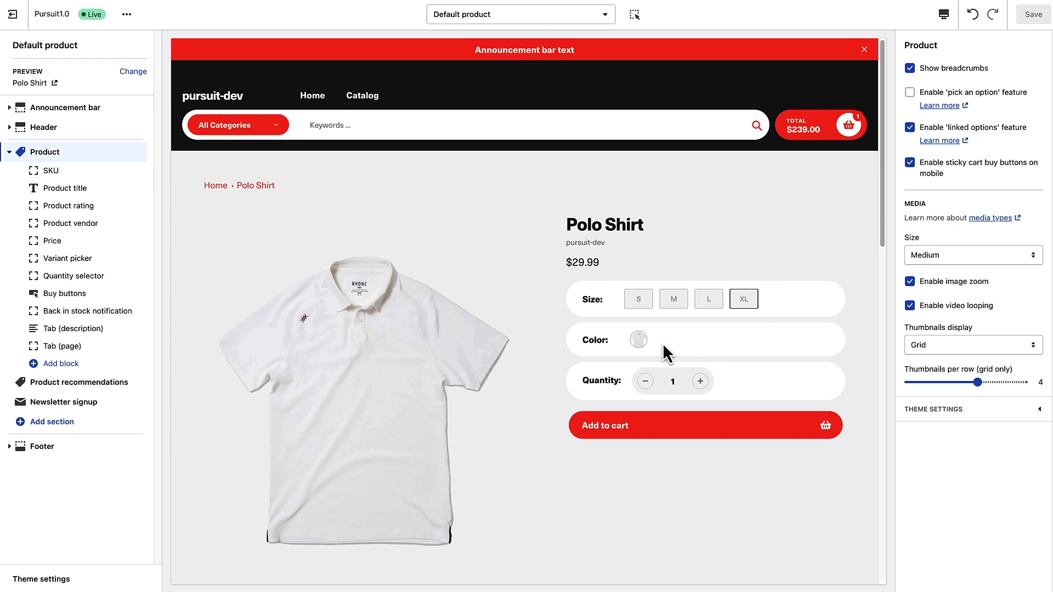
pyautogui.click(707, 303)
pyautogui.click(673, 306)
pyautogui.click(637, 307)
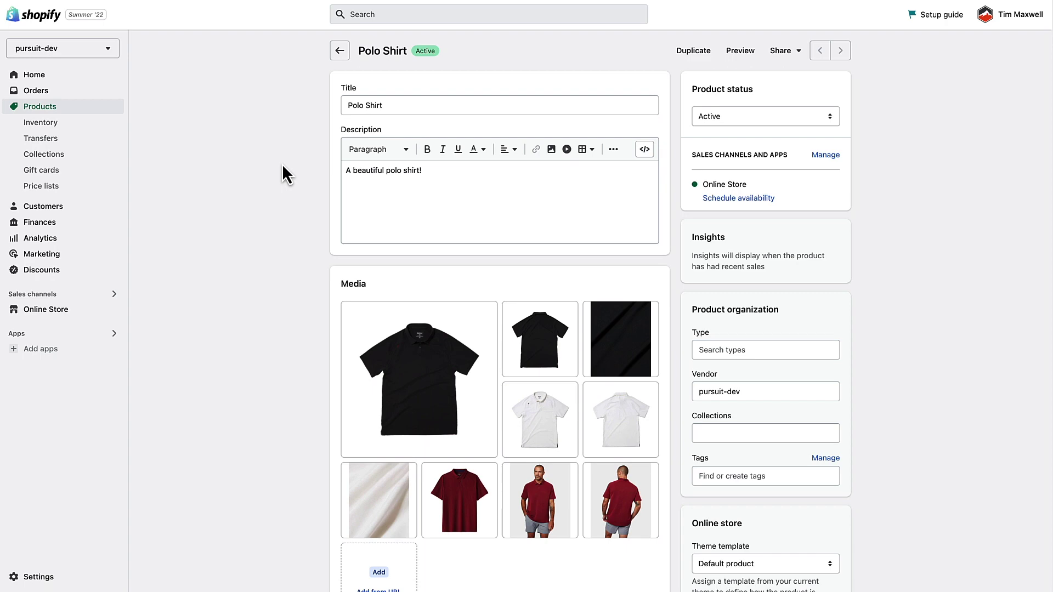
# Switch to the Polo Shirt's admin product page and look through its media, options and variants
pyautogui.scroll(-3, 282, 163)
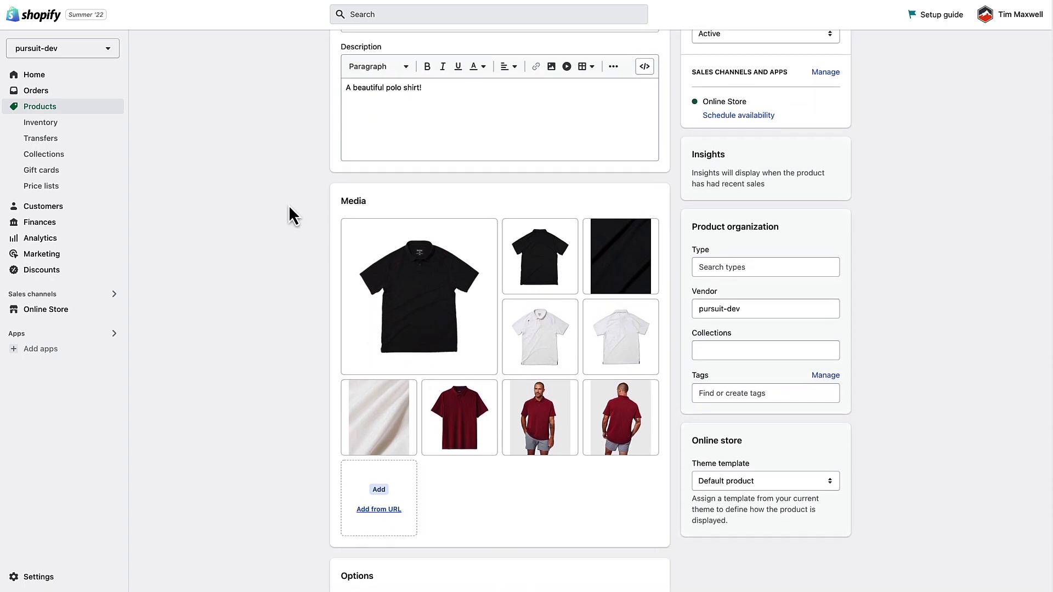
pyautogui.scroll(3, 289, 205)
pyautogui.scroll(-8, 288, 205)
pyautogui.scroll(8, 291, 243)
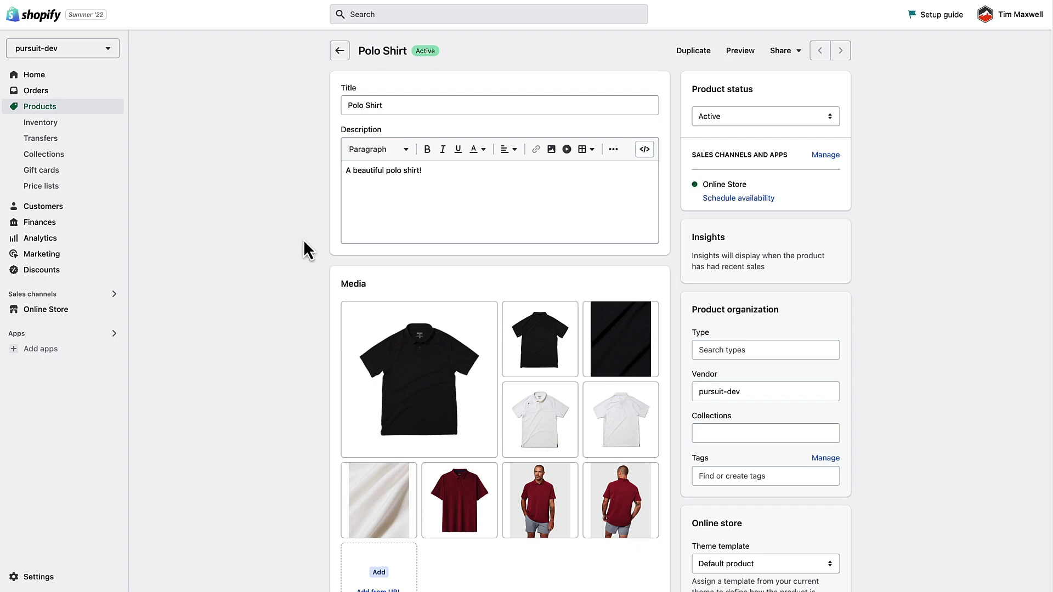
pyautogui.scroll(-20, 304, 241)
pyautogui.scroll(5, 304, 274)
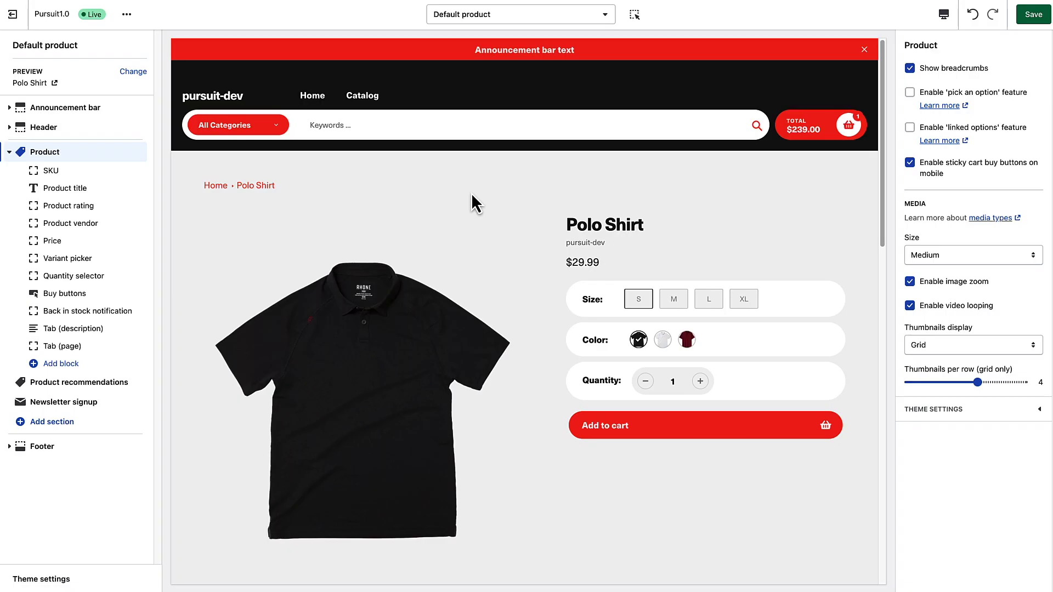
# Reload the theme editor and discard the unsaved changes
pyautogui.press('super+r')
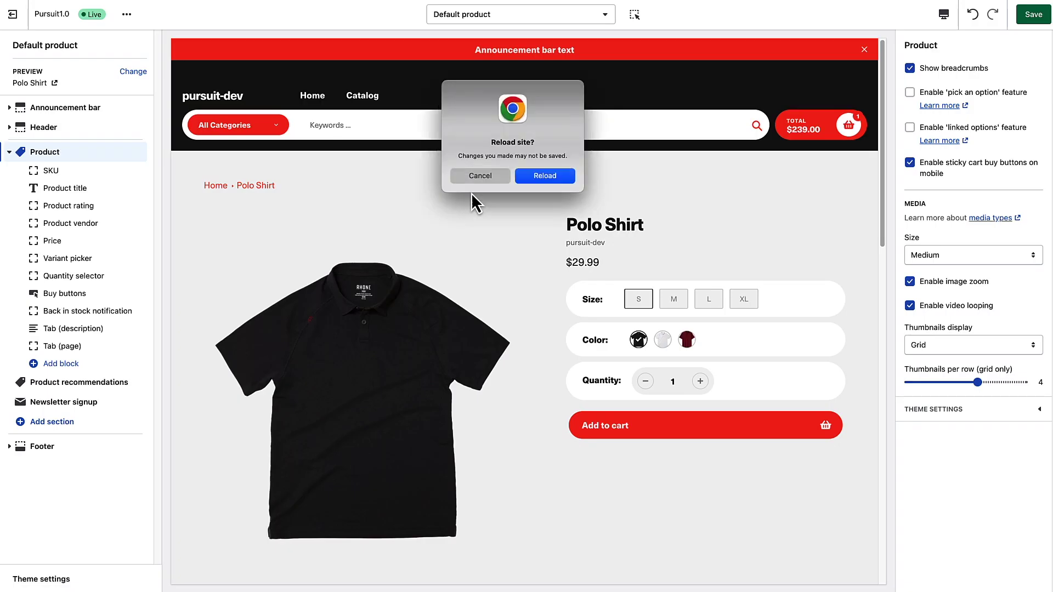
pyautogui.click(537, 176)
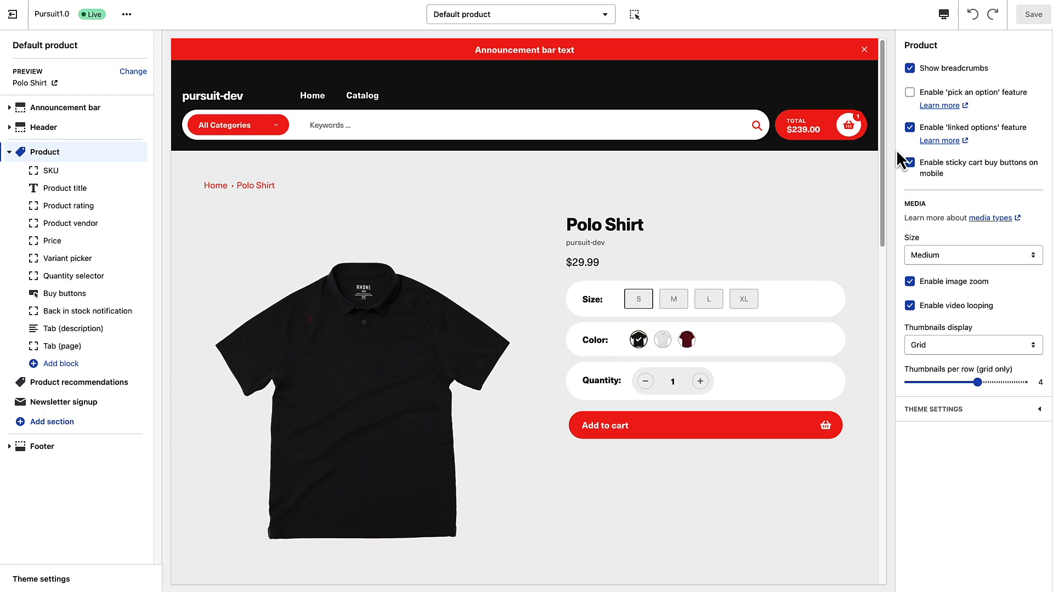
# Enable the 'pick an option' feature for the Product section and turn off swatches in the Variant picker block
pyautogui.click(910, 93)
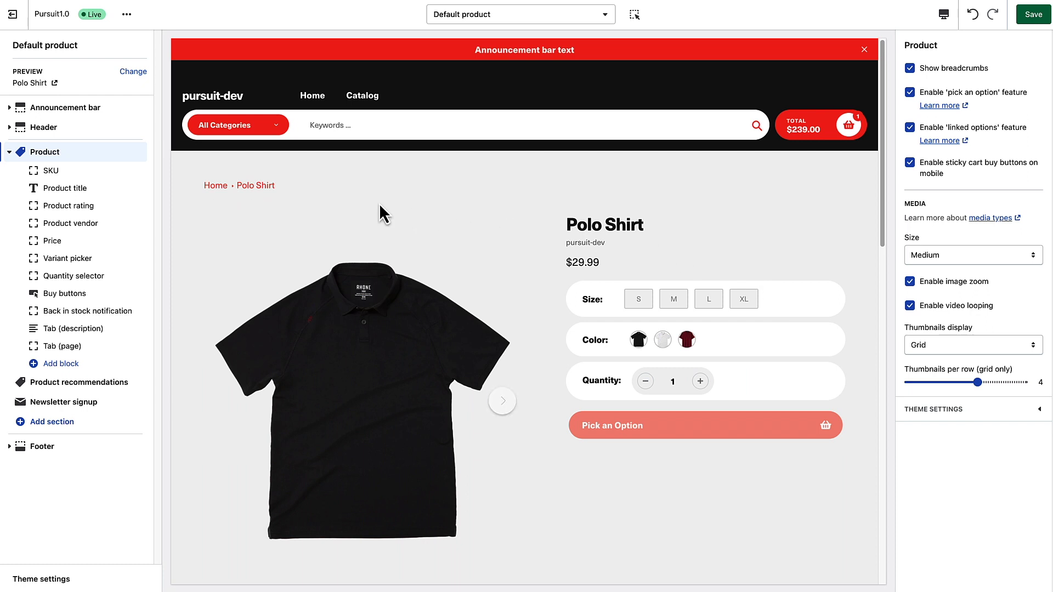
pyautogui.click(67, 260)
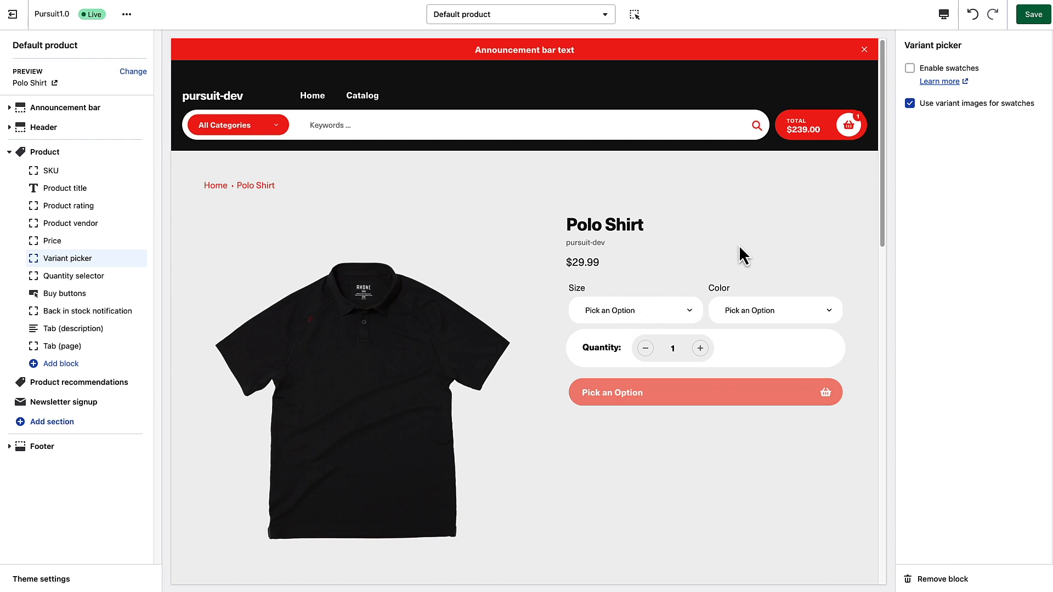
pyautogui.click(43, 152)
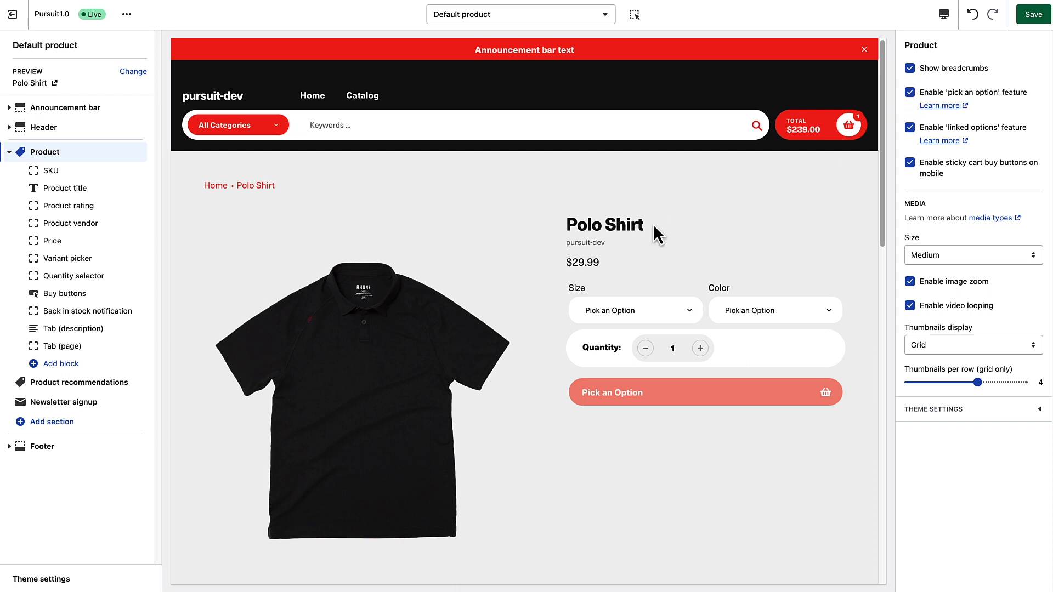
# Check the Size choices in the Polo Shirt preview and disable the 'pick an option' feature
pyautogui.click(692, 320)
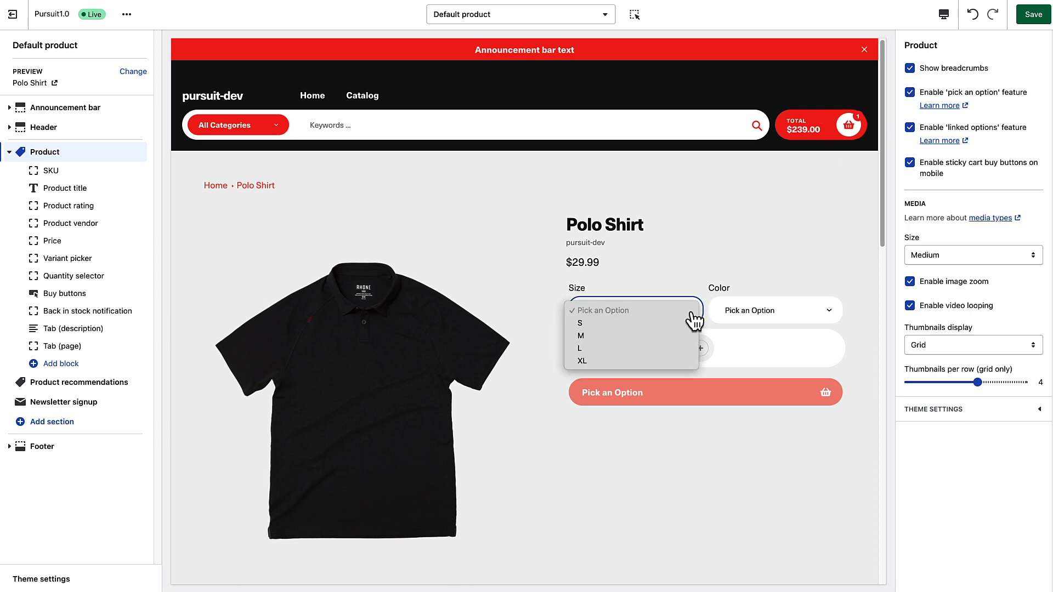
pyautogui.click(715, 254)
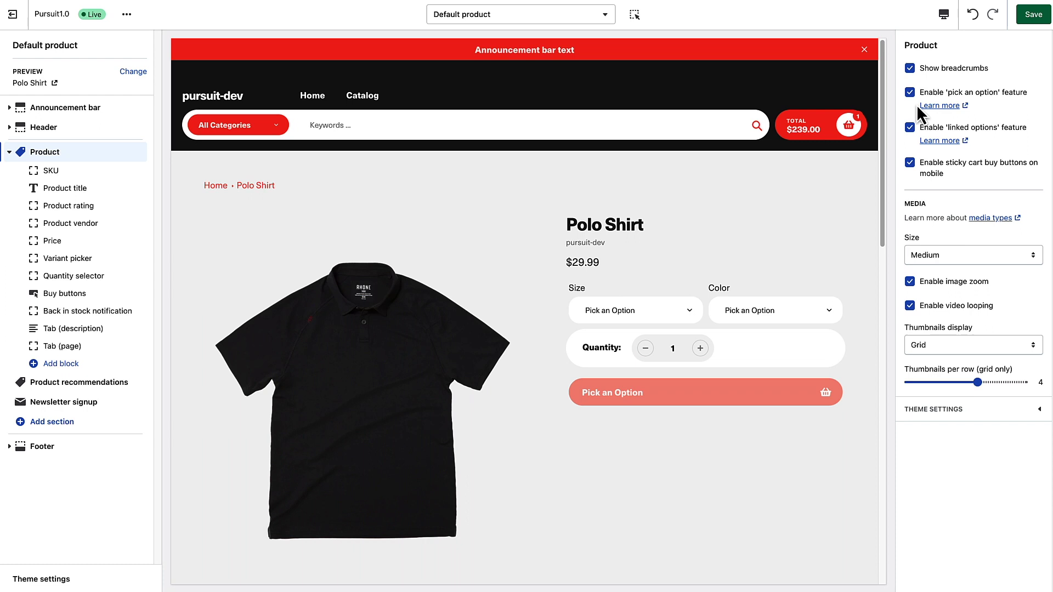
pyautogui.click(910, 92)
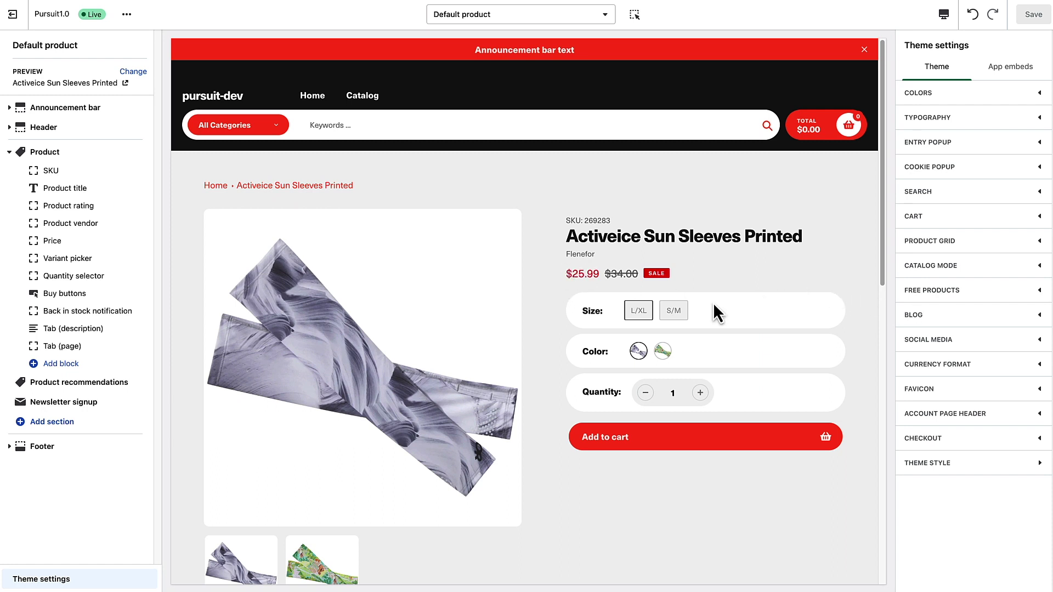
# In the Free Products theme settings, set the "Free" text to 'Free Sample' and enable hiding the cart button for $0 products
pyautogui.click(928, 296)
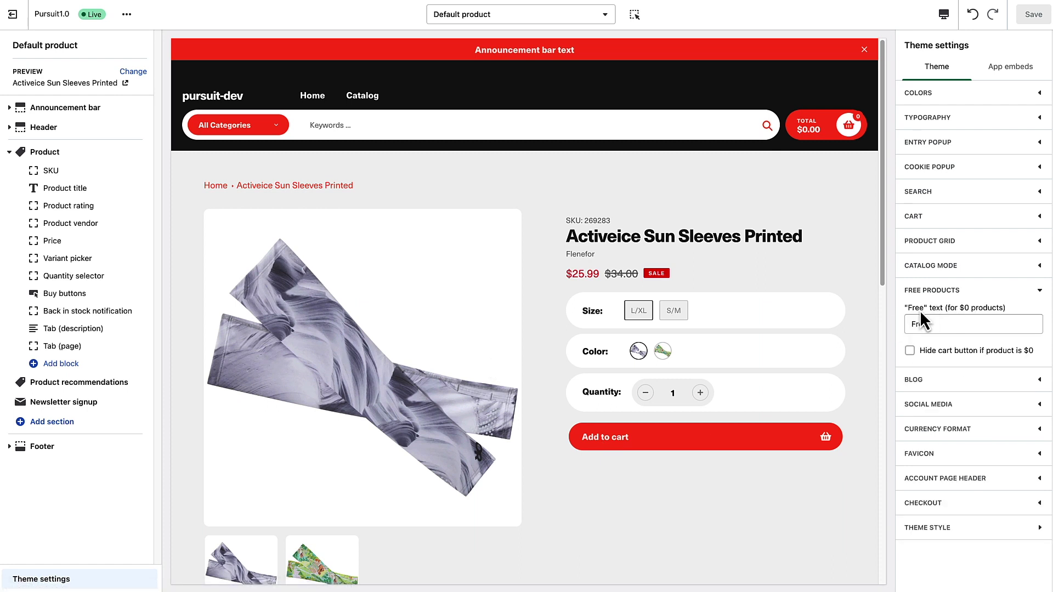
pyautogui.click(955, 326)
pyautogui.moveTo(938, 324); pyautogui.dragTo(912, 325)
pyautogui.write('Free Sample')
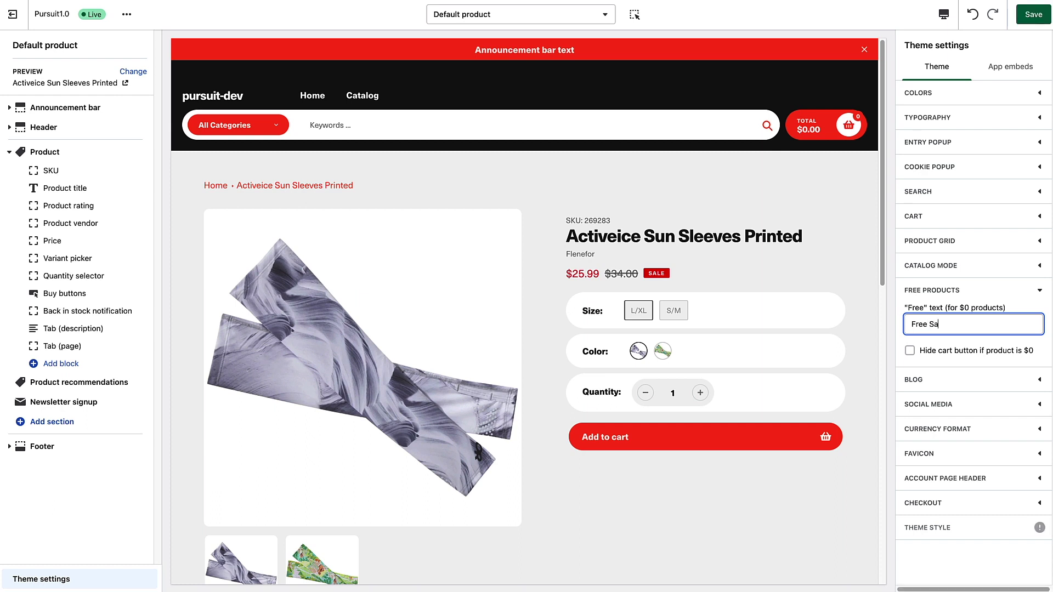
pyautogui.click(911, 362)
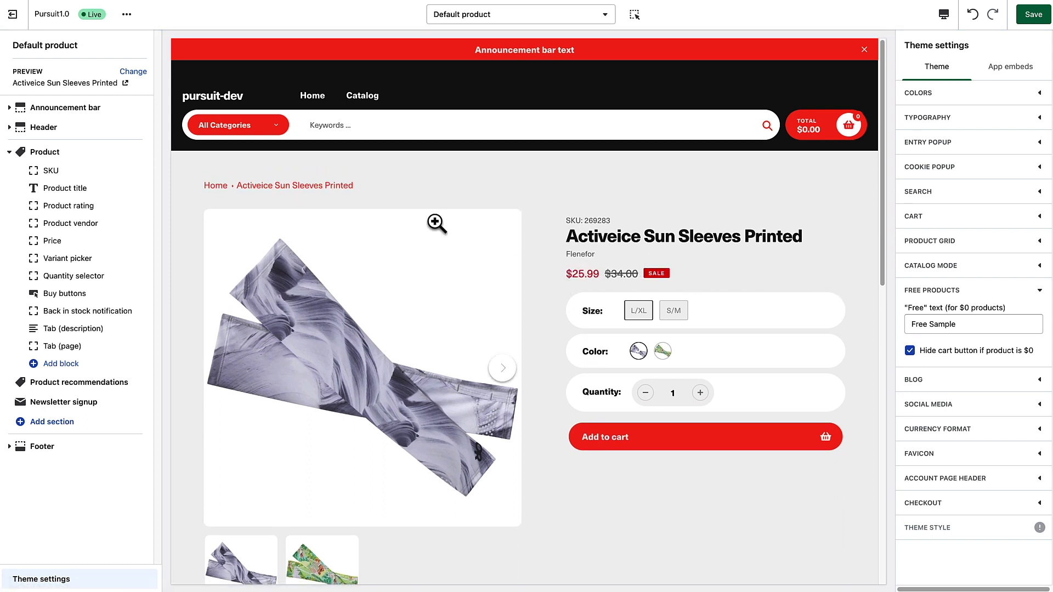
# Copy the Activeice Sun Sleeves Printed title from the preview and find and open that product in the Shopify admin
pyautogui.moveTo(566, 236); pyautogui.dragTo(811, 240)
pyautogui.press('super+c')
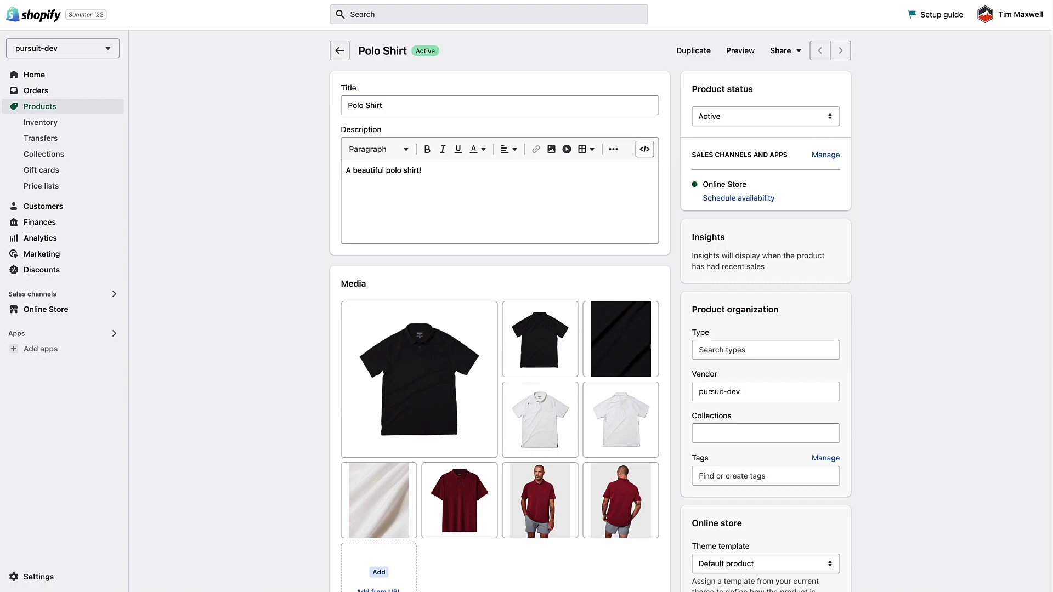
pyautogui.click(46, 109)
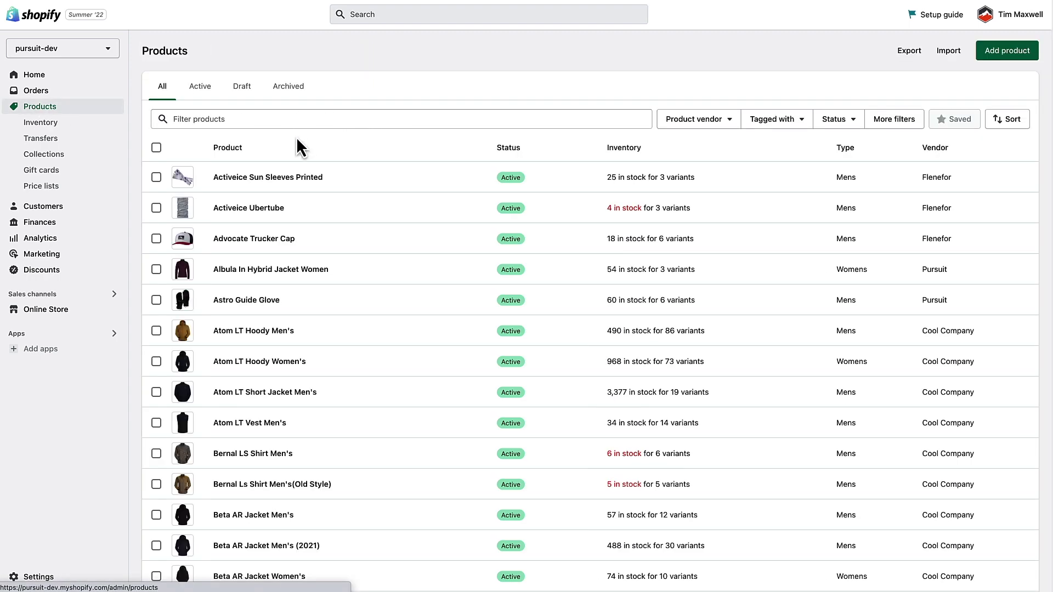
pyautogui.click(249, 115)
pyautogui.press('super+v')
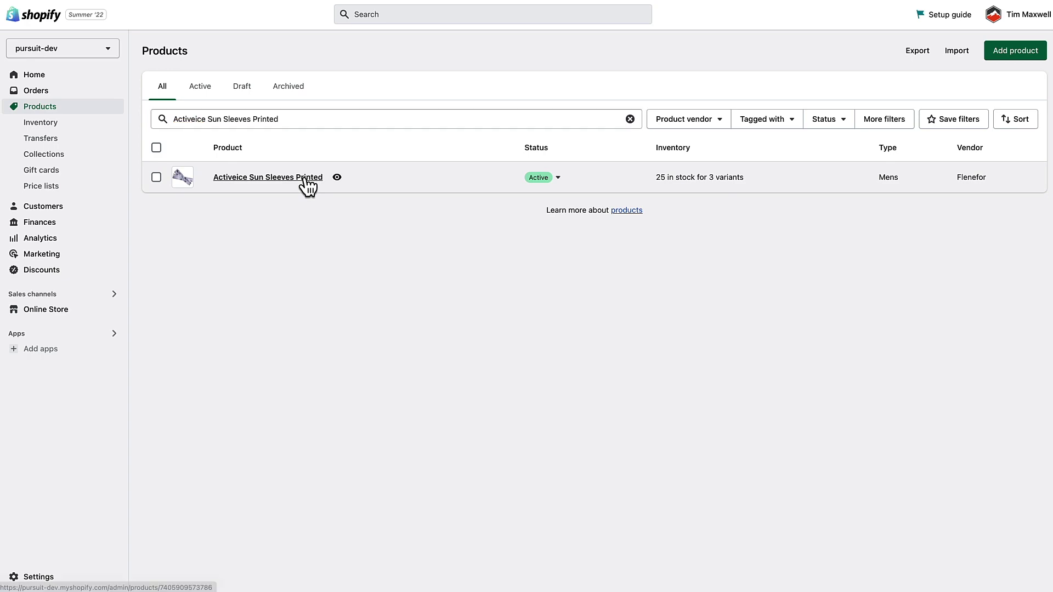
pyautogui.click(304, 177)
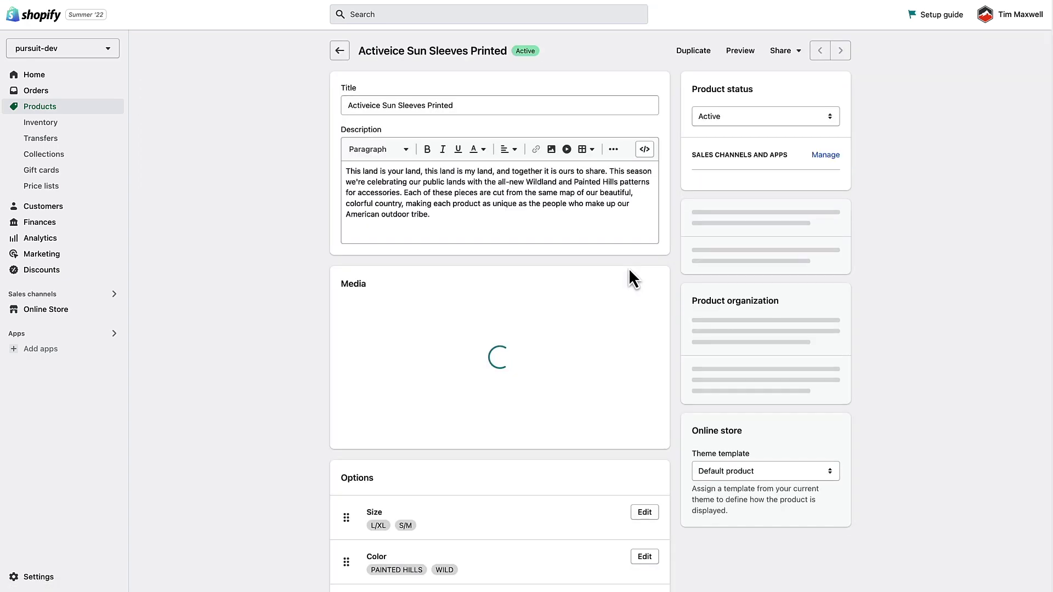
# Set the price of all three Activeice Sun Sleeves Printed variants to 0 and save the product
pyautogui.scroll(-8, 839, 298)
pyautogui.scroll(-2, 839, 297)
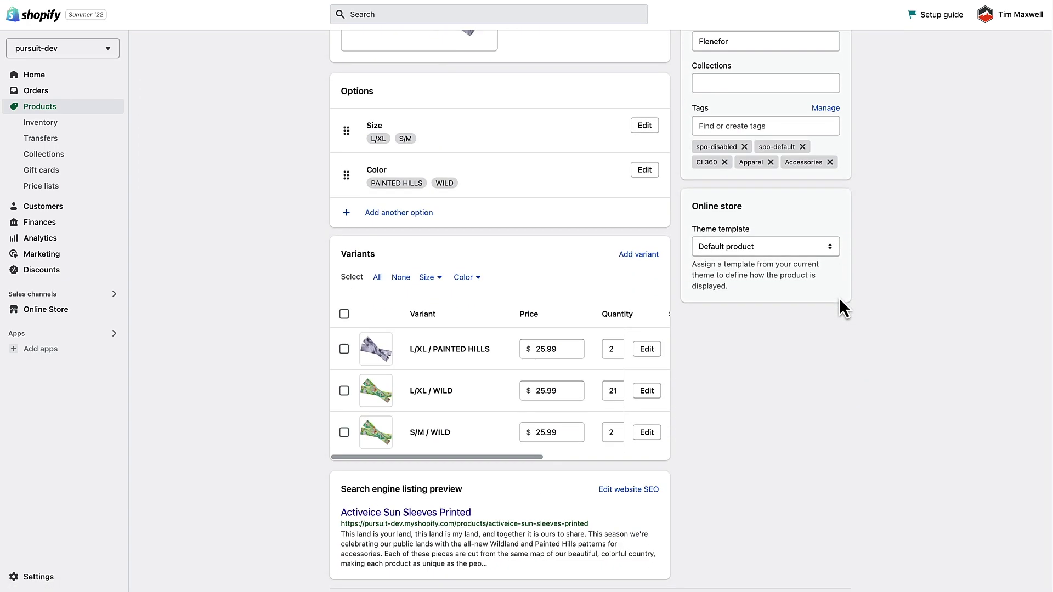
pyautogui.doubleClick(560, 312)
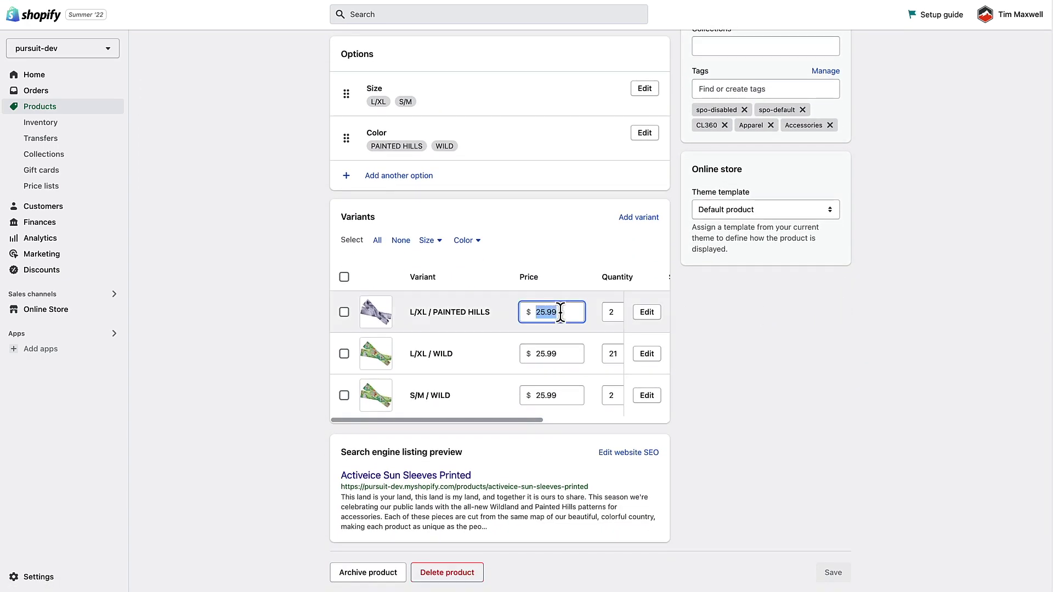
pyautogui.write('0')
pyautogui.doubleClick(565, 354)
pyautogui.write('0')
pyautogui.doubleClick(565, 395)
pyautogui.write('0')
pyautogui.click(834, 573)
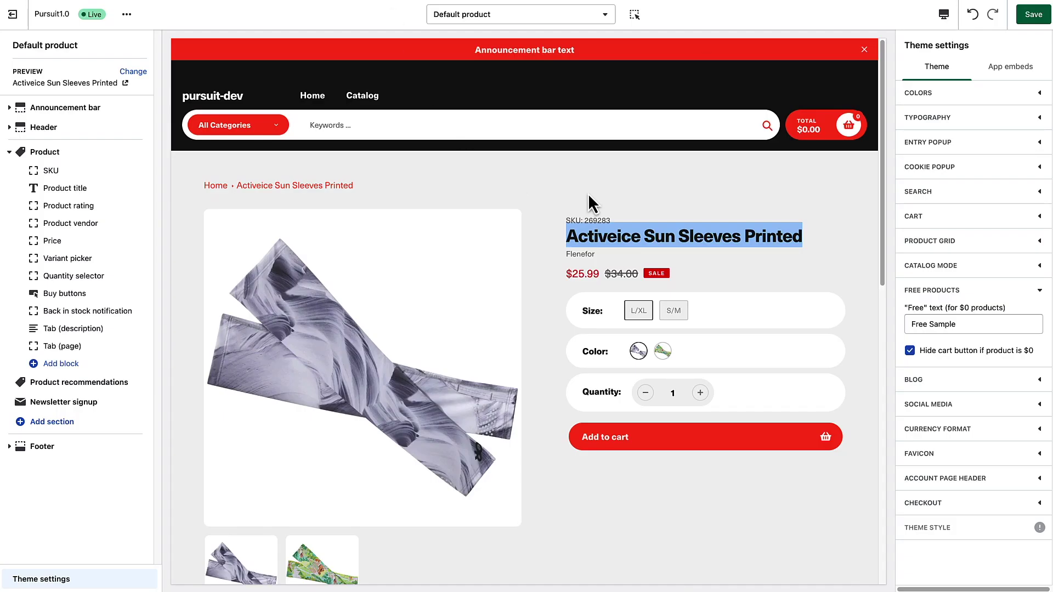
# Back in the theme editor, save the theme settings and compare the preview's price text with the "Free" text setting
pyautogui.click(654, 183)
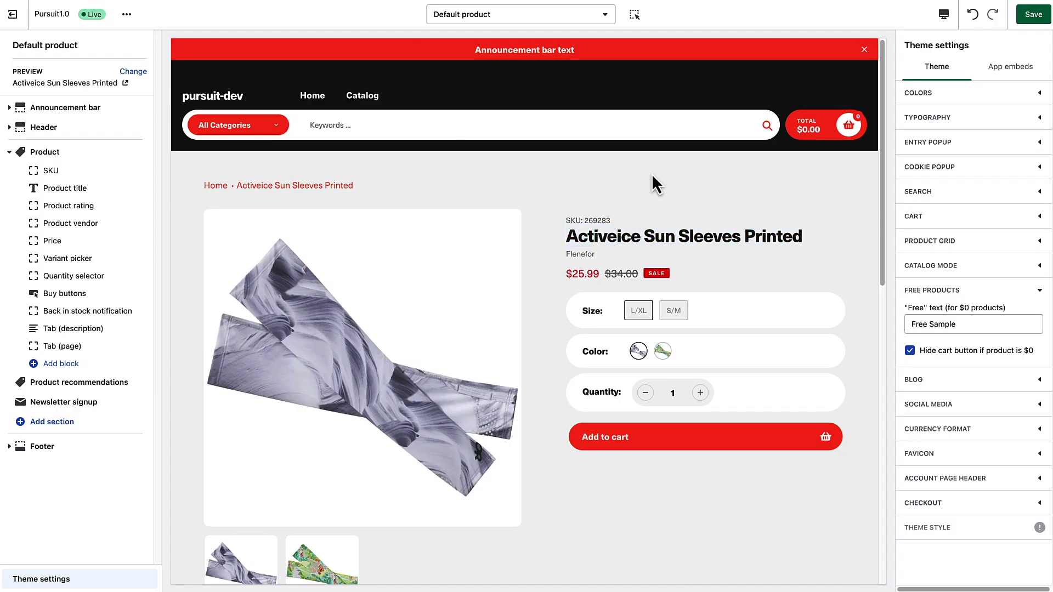
pyautogui.click(1032, 19)
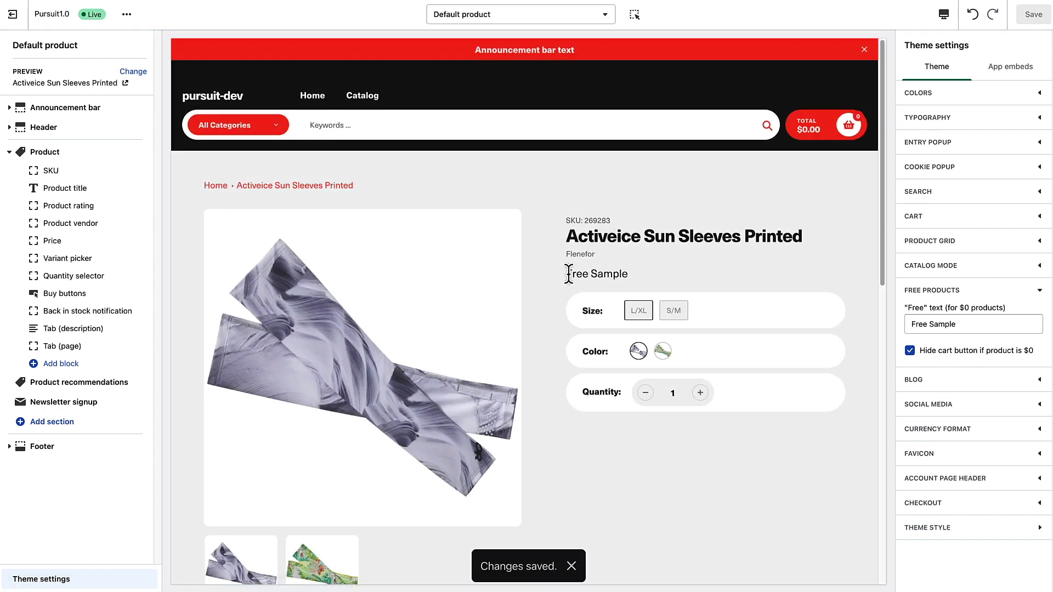
pyautogui.moveTo(569, 274); pyautogui.dragTo(634, 272)
pyautogui.moveTo(971, 324); pyautogui.dragTo(892, 328)
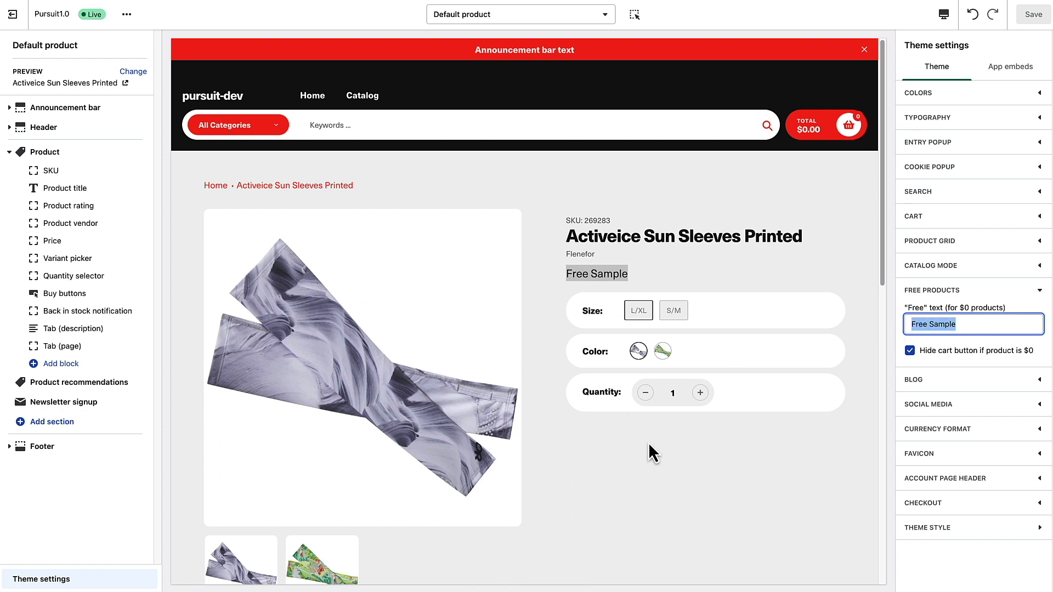
# Check the area below the quantity selector in the preview and disable hiding the cart button for $0 products
pyautogui.scroll(-2, 675, 441)
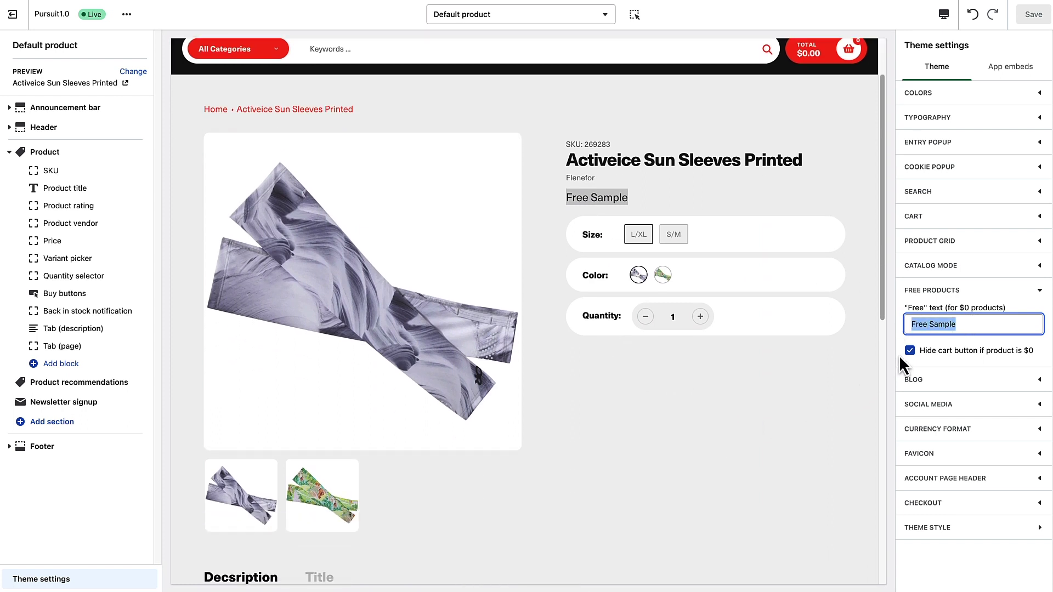
pyautogui.click(656, 414)
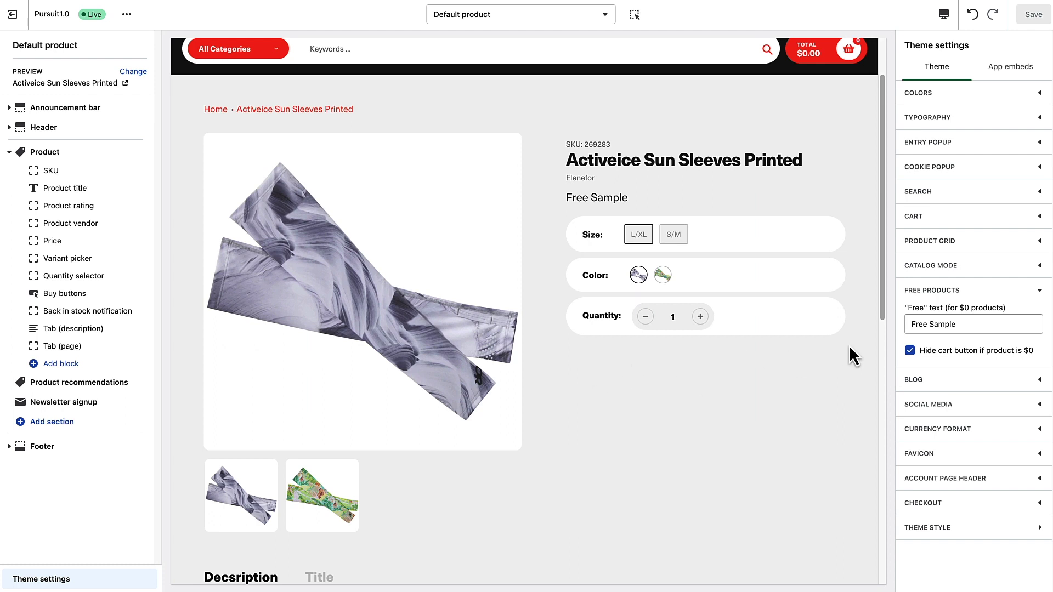
pyautogui.click(910, 351)
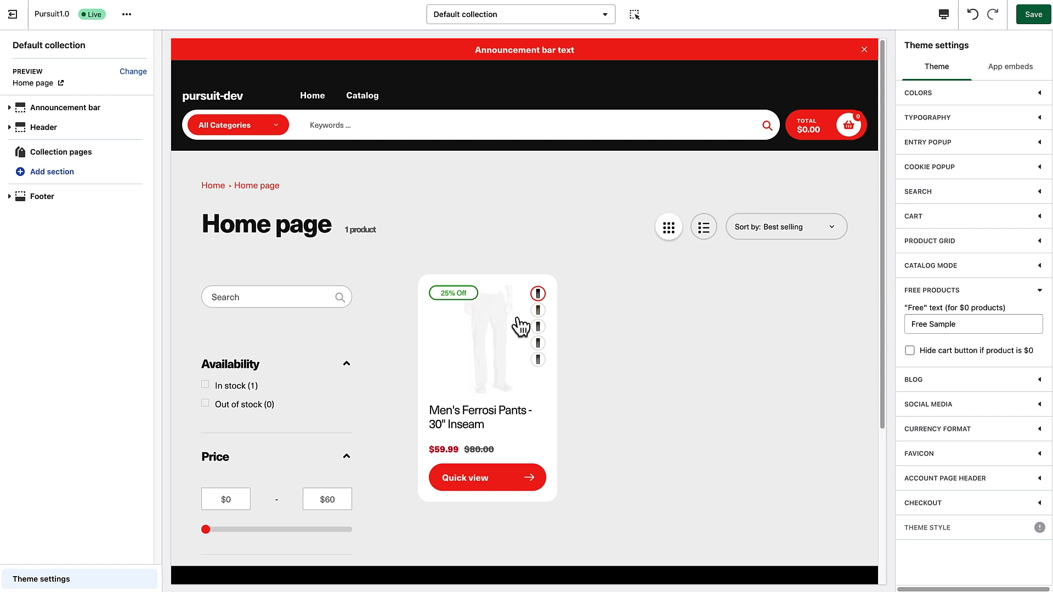
# Examine the discount badge on Men's Ferrosi Pants in the collection preview and review the Product Grid theme settings
pyautogui.moveTo(465, 293); pyautogui.dragTo(439, 292)
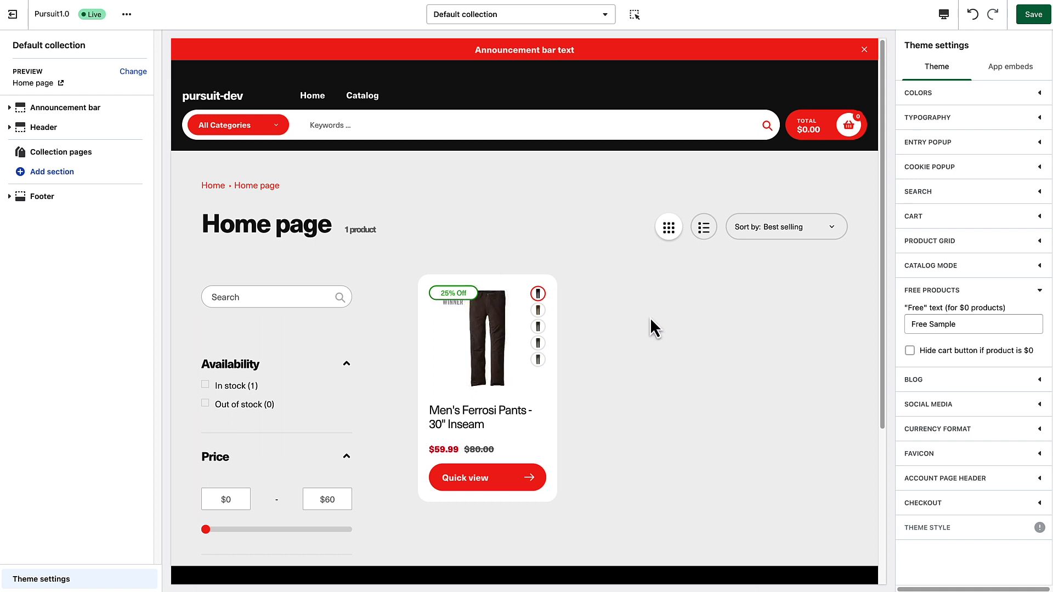
pyautogui.scroll(-1, 763, 349)
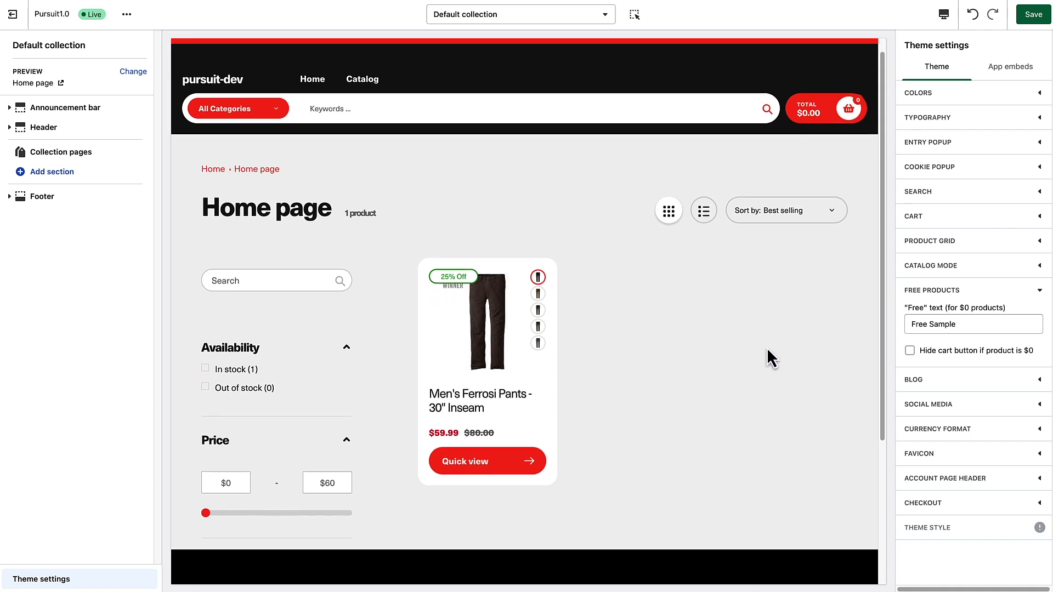
pyautogui.click(975, 244)
pyautogui.scroll(-2, 982, 274)
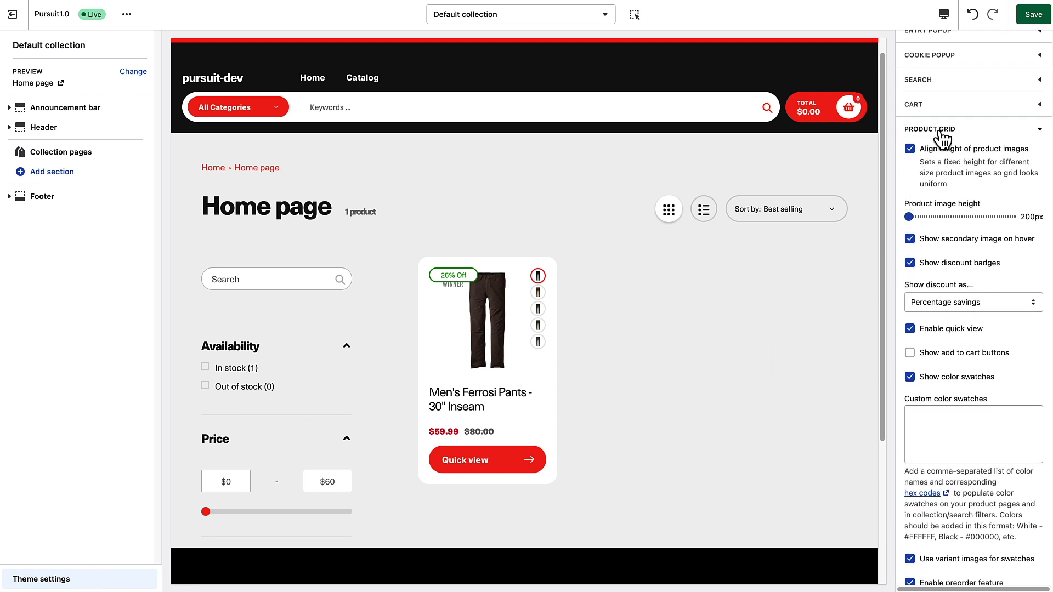
pyautogui.scroll(-2, 930, 252)
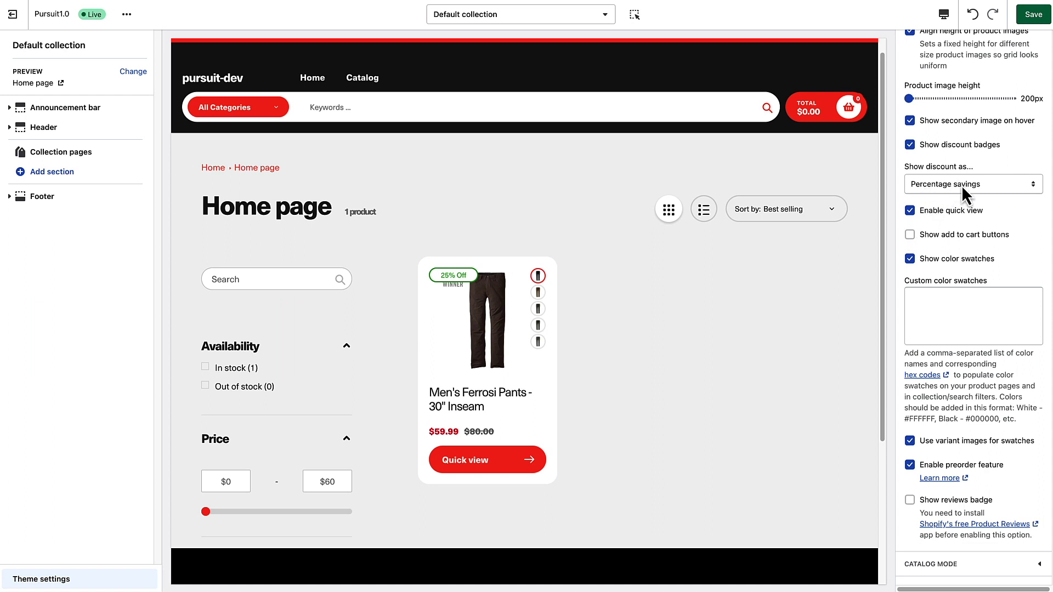
# Try showing discounts as Money savings in the product grid and switch back to Percentage savings
pyautogui.click(975, 184)
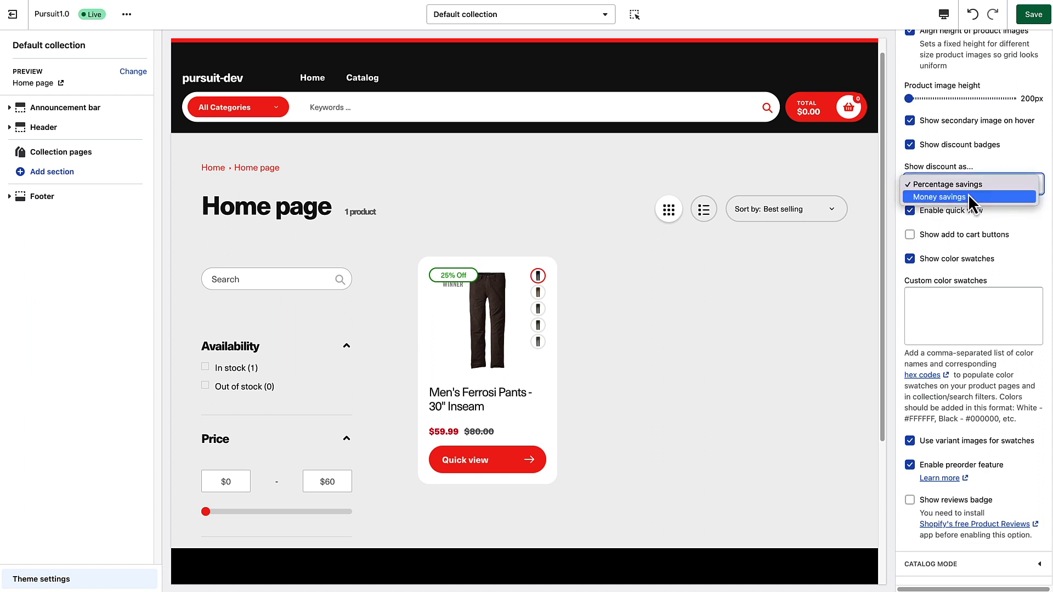
pyautogui.click(966, 196)
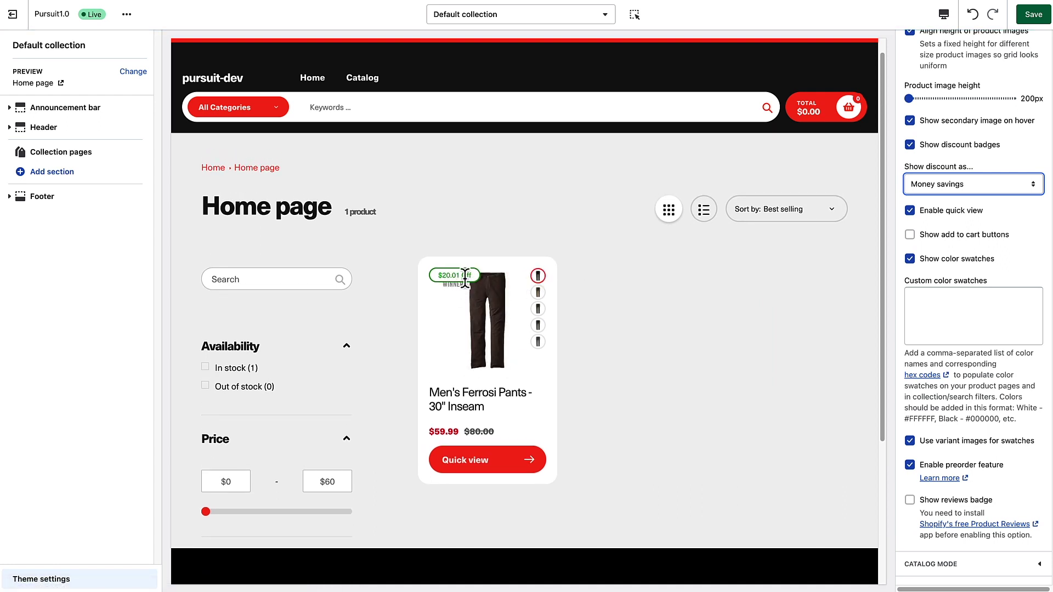
pyautogui.click(966, 186)
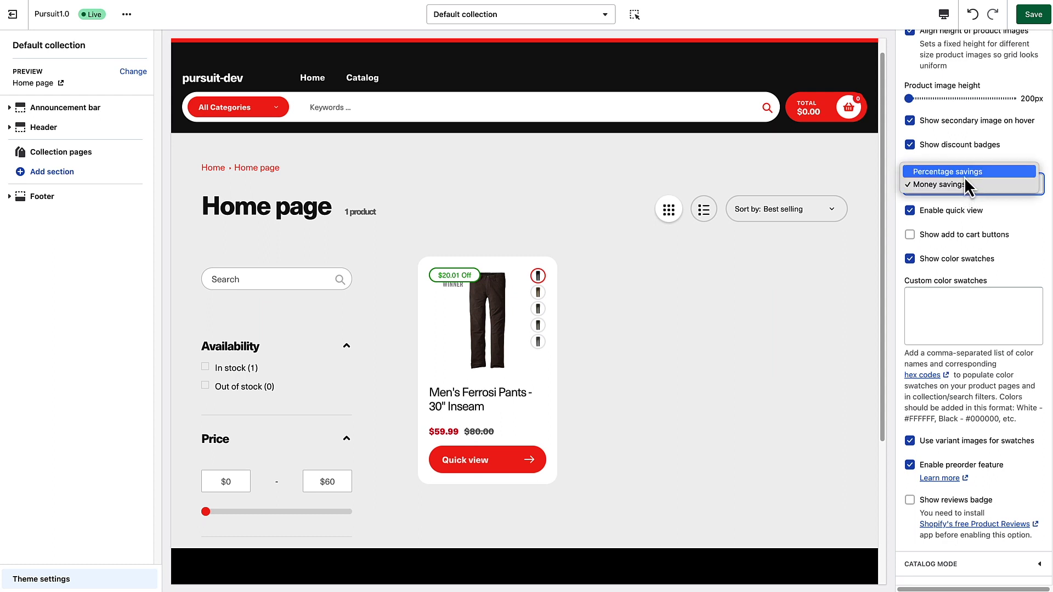
pyautogui.click(965, 174)
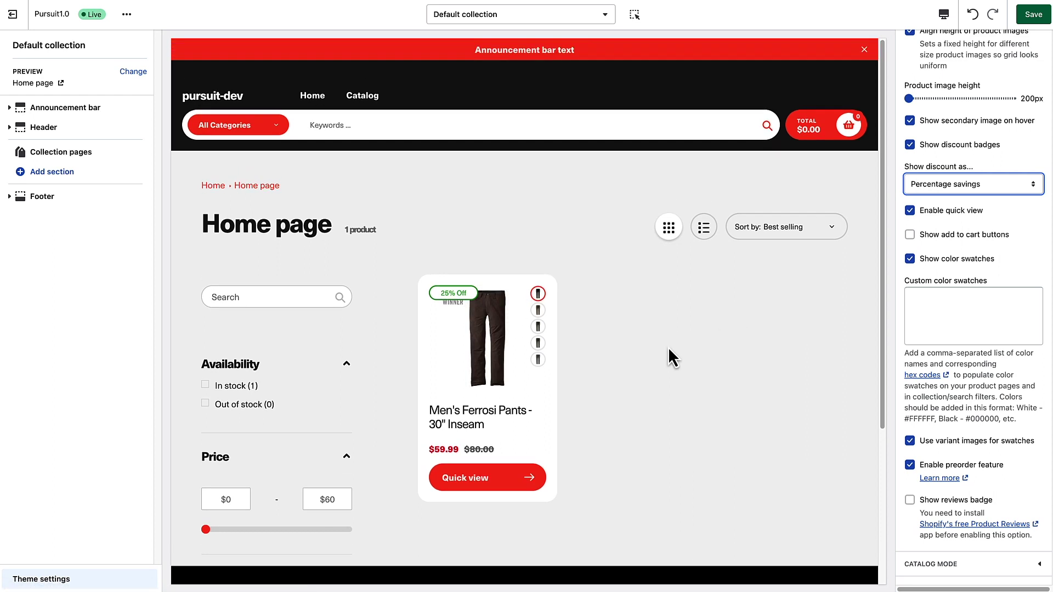
# Open Men's Ferrosi Pants in the theme preview, copy its product title, and return to the Home page collection
pyautogui.click(460, 422)
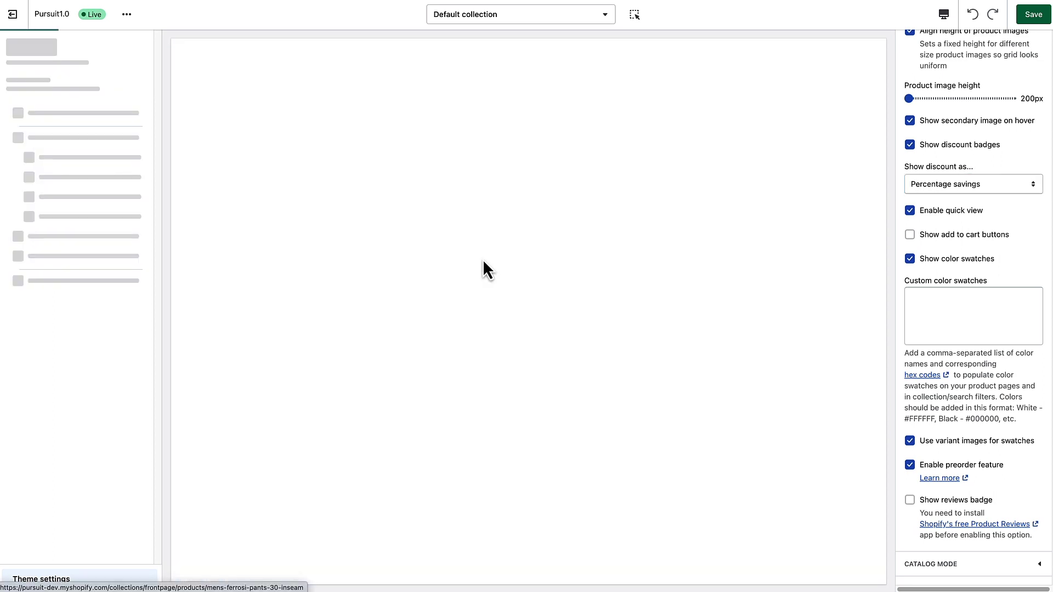
pyautogui.moveTo(567, 236); pyautogui.dragTo(857, 244)
pyautogui.hotkey('ctrl', 'c')
pyautogui.click(259, 185)
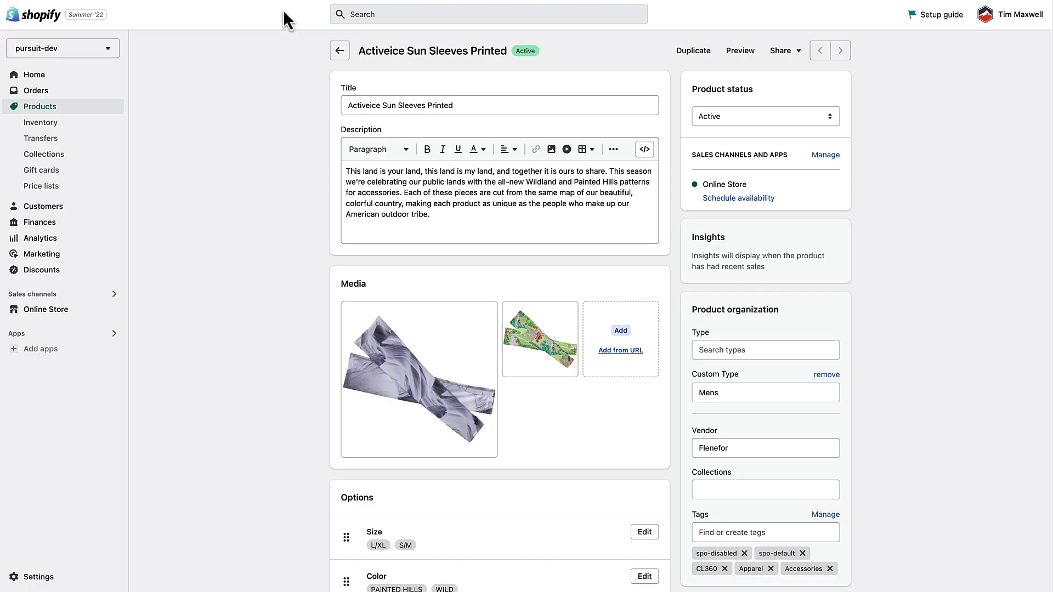
# In the Shopify admin, search the products for "Men's Ferrosi Pants - 30" Inseam" and open that product
pyautogui.tripleClick(463, 99)
pyautogui.click(339, 51)
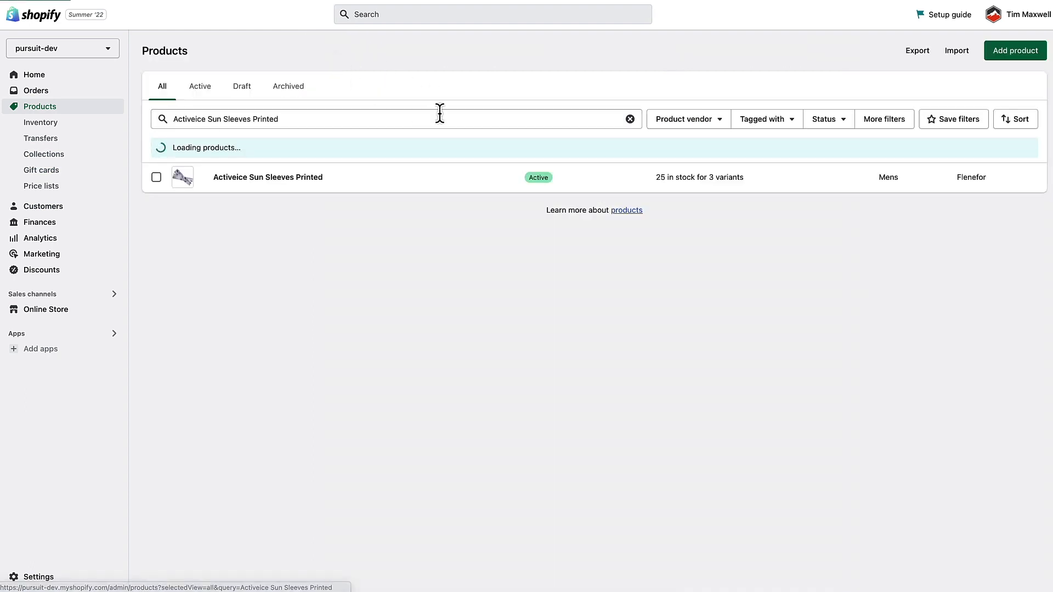
pyautogui.tripleClick(307, 117)
pyautogui.hotkey('ctrl', 'v')
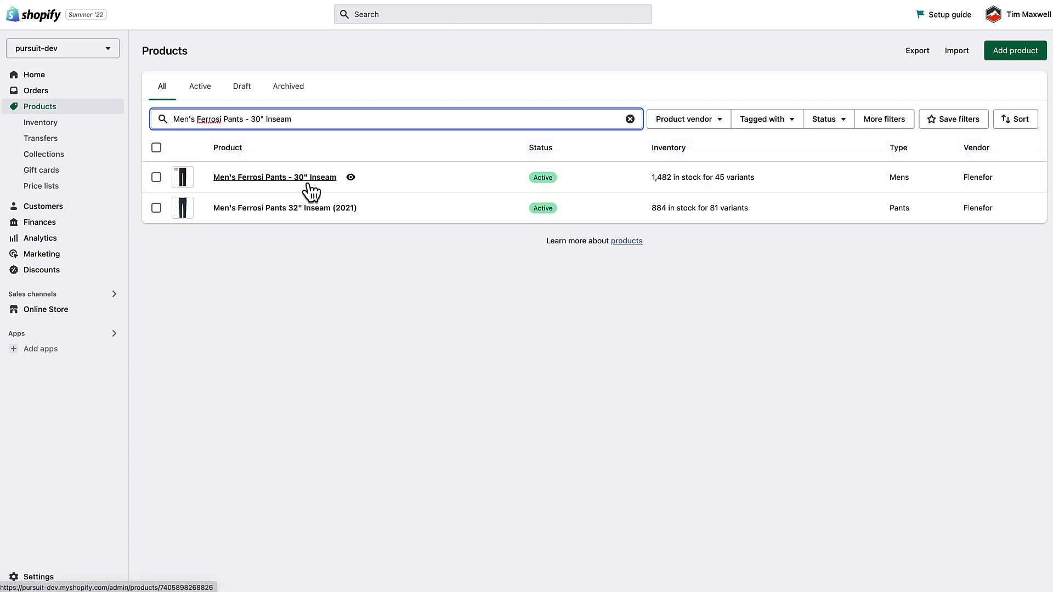
pyautogui.click(308, 180)
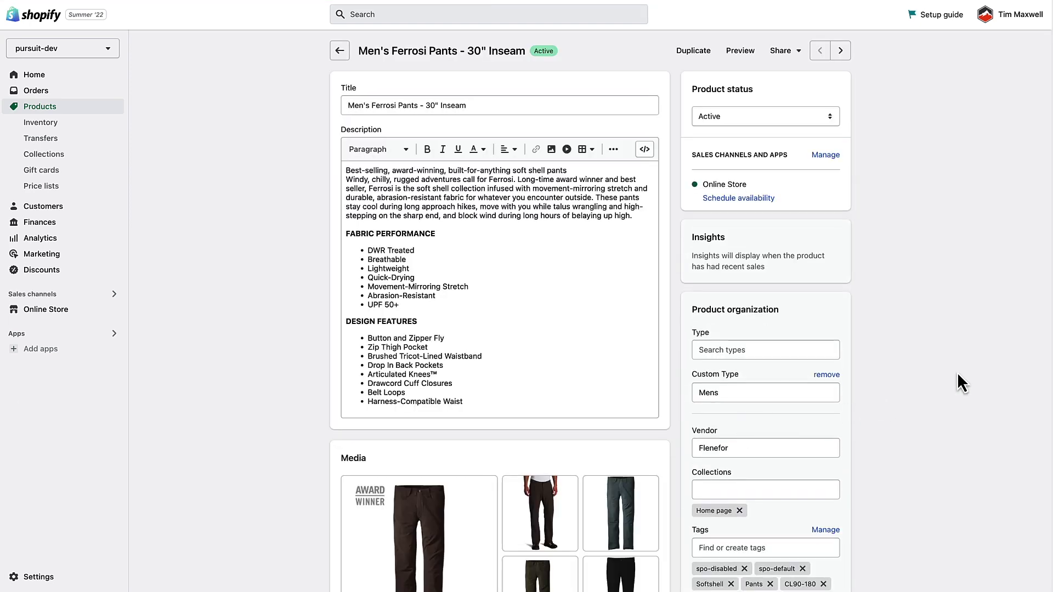
# Add the tag "__label: New" to Men's Ferrosi Pants and save the product
pyautogui.scroll(-6, 956, 372)
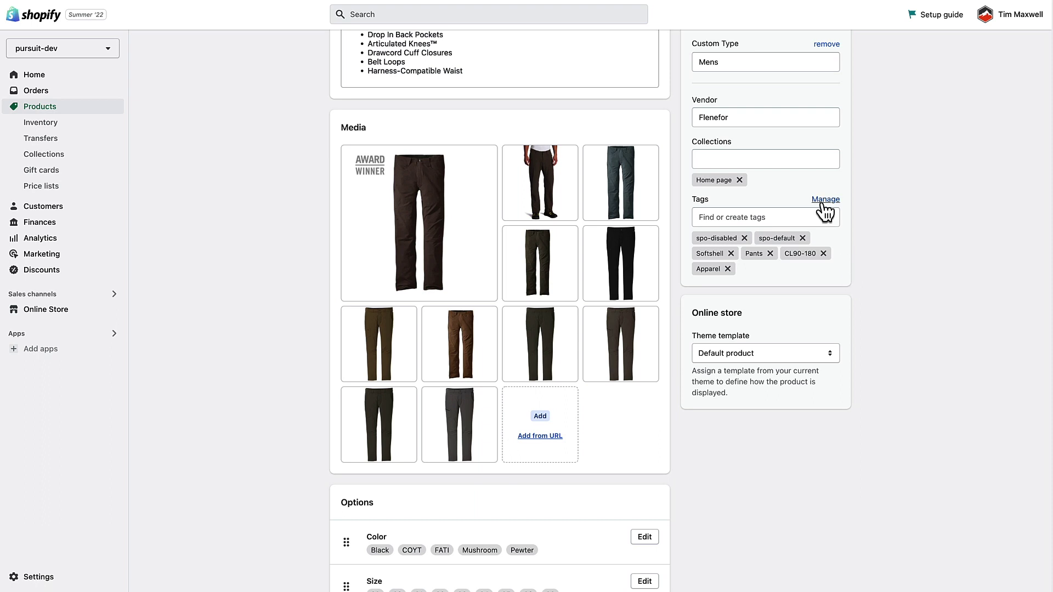
pyautogui.click(721, 217)
pyautogui.write('__label:')
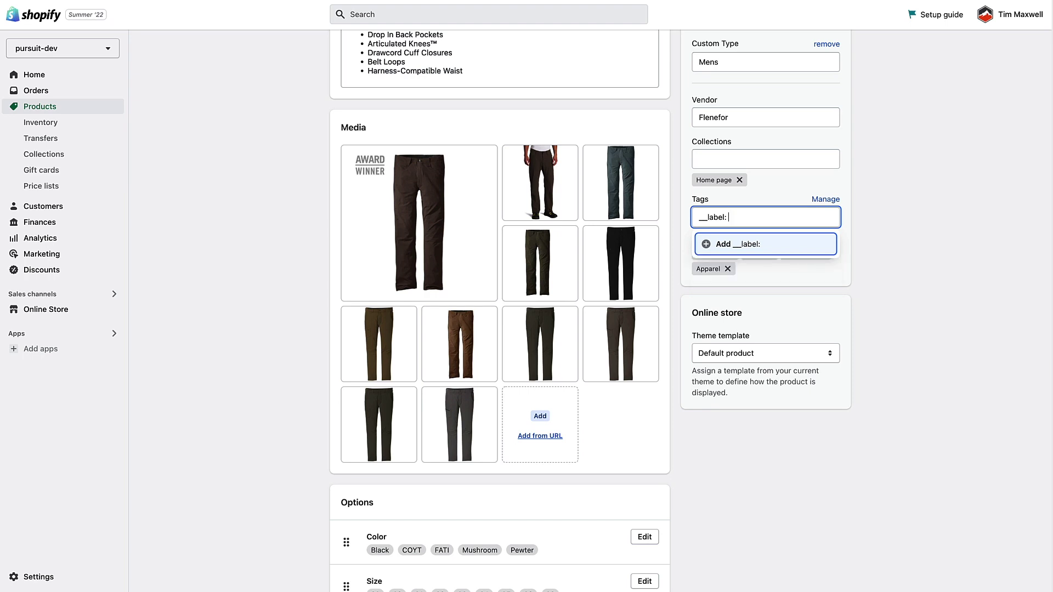
pyautogui.write('ew')
pyautogui.click(707, 246)
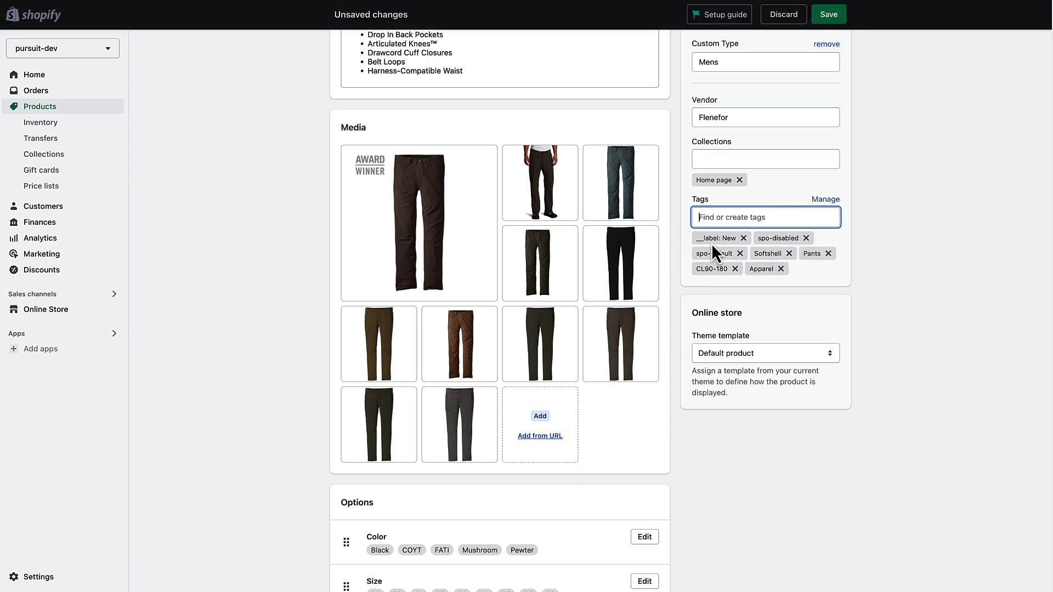
pyautogui.click(829, 17)
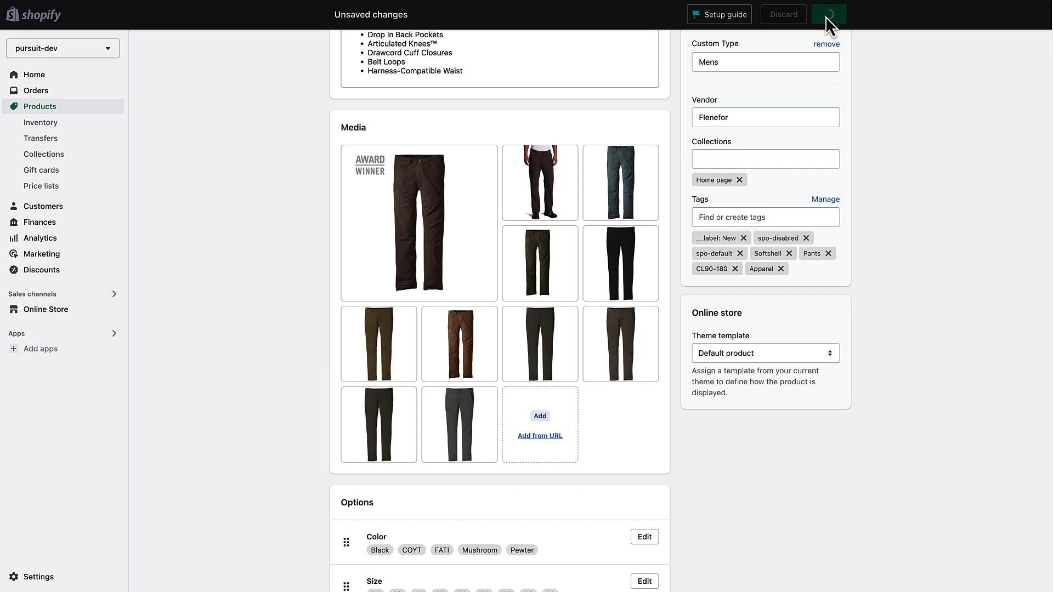
pyautogui.scroll(6, 884, 143)
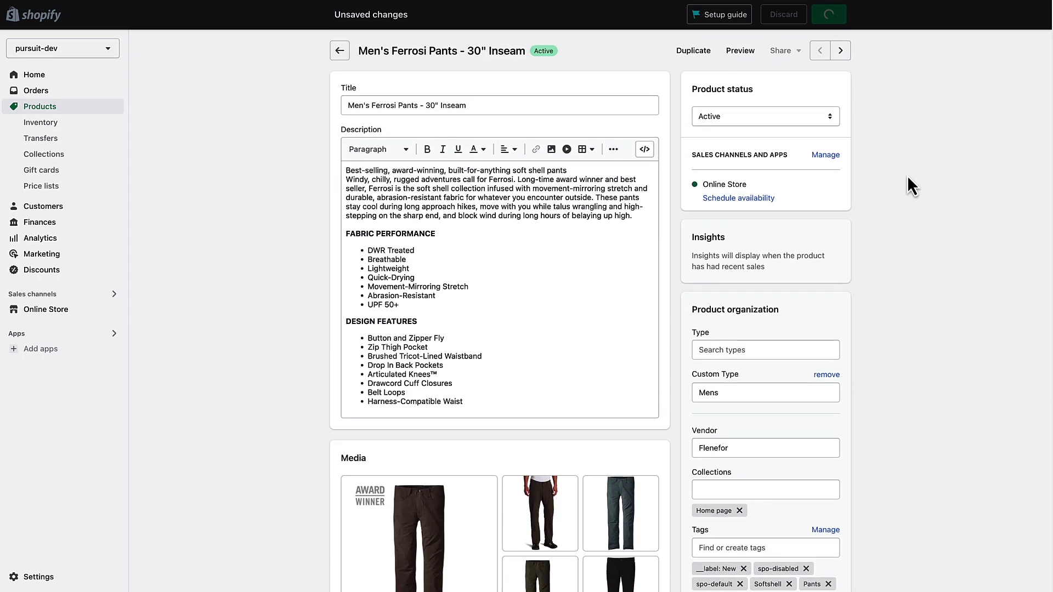
pyautogui.scroll(-5, 907, 176)
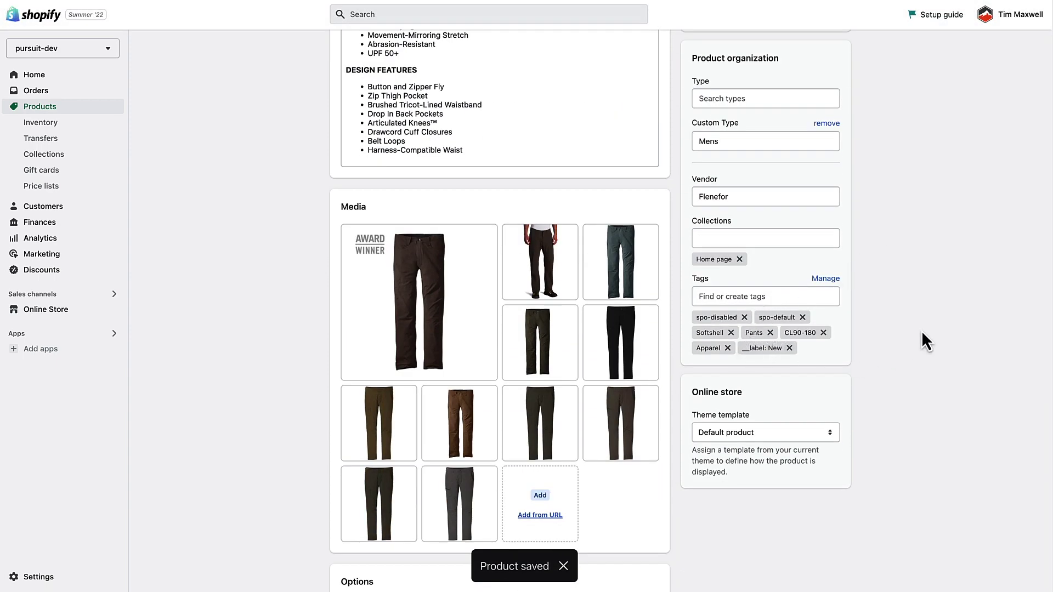
pyautogui.scroll(5, 914, 339)
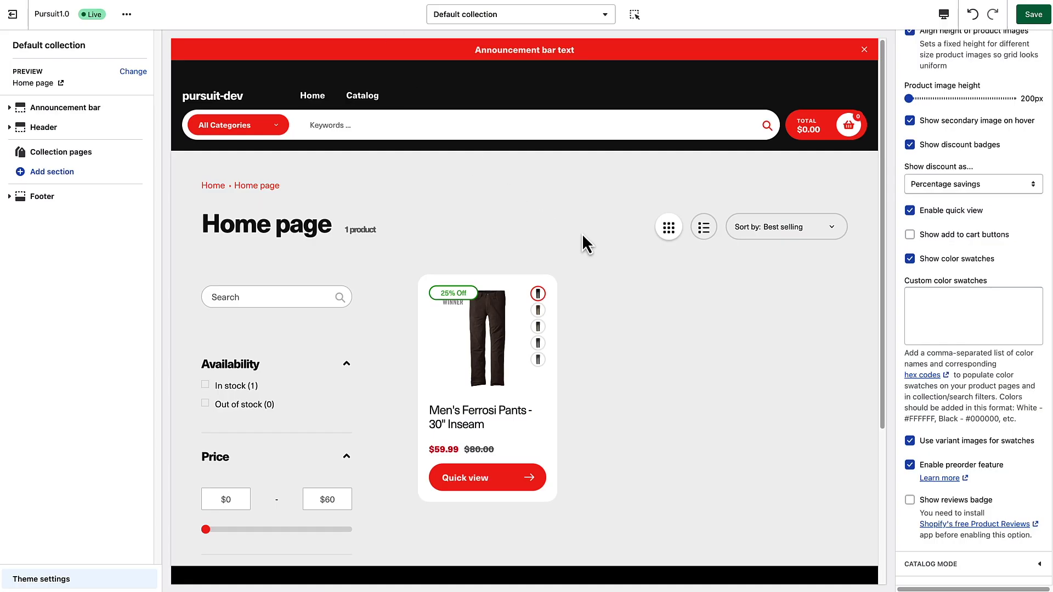
# Back in the theme editor, reload the site without saving and bring up the Product badges colors in the theme settings
pyautogui.press('super+r')
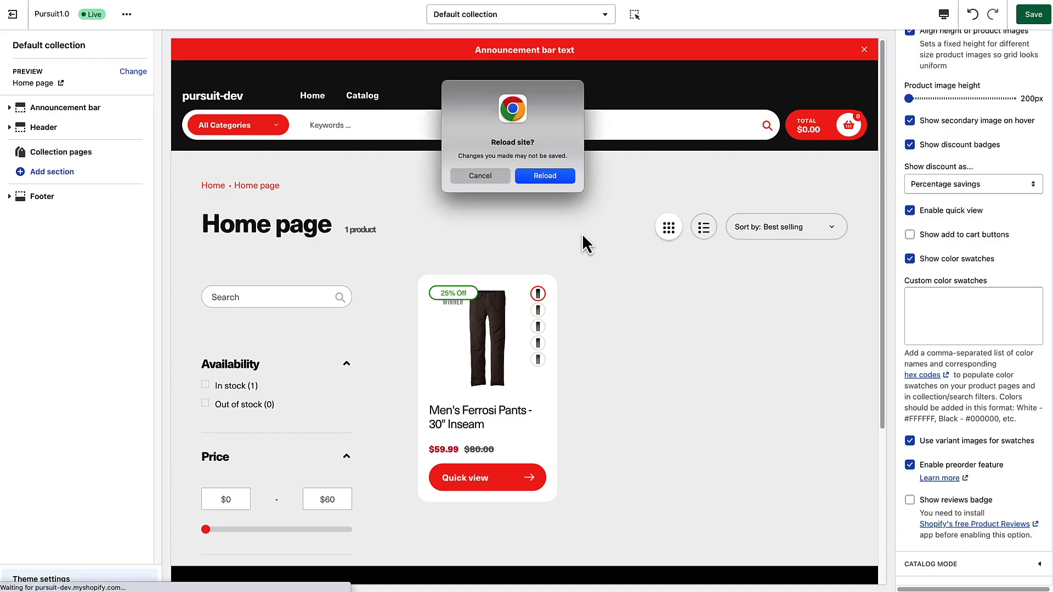
pyautogui.click(549, 176)
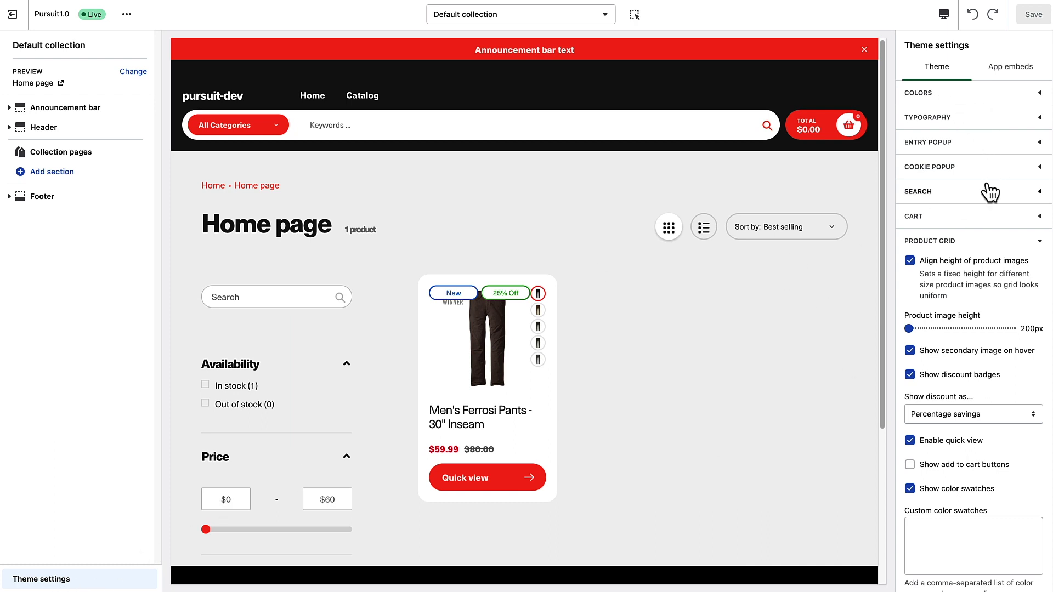
pyautogui.click(980, 94)
pyautogui.scroll(-15, 989, 209)
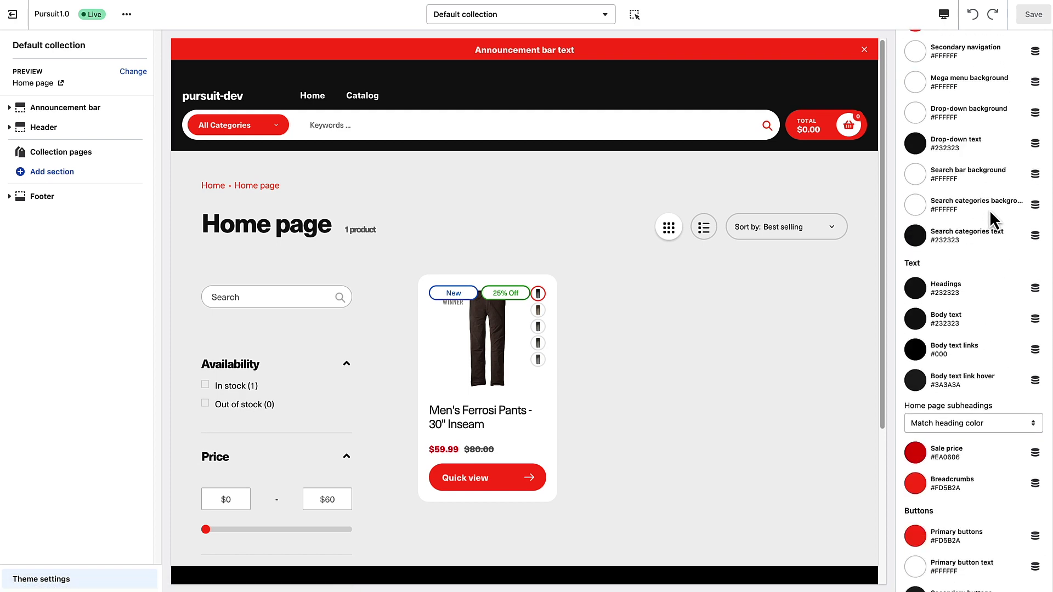
pyautogui.scroll(-3, 989, 209)
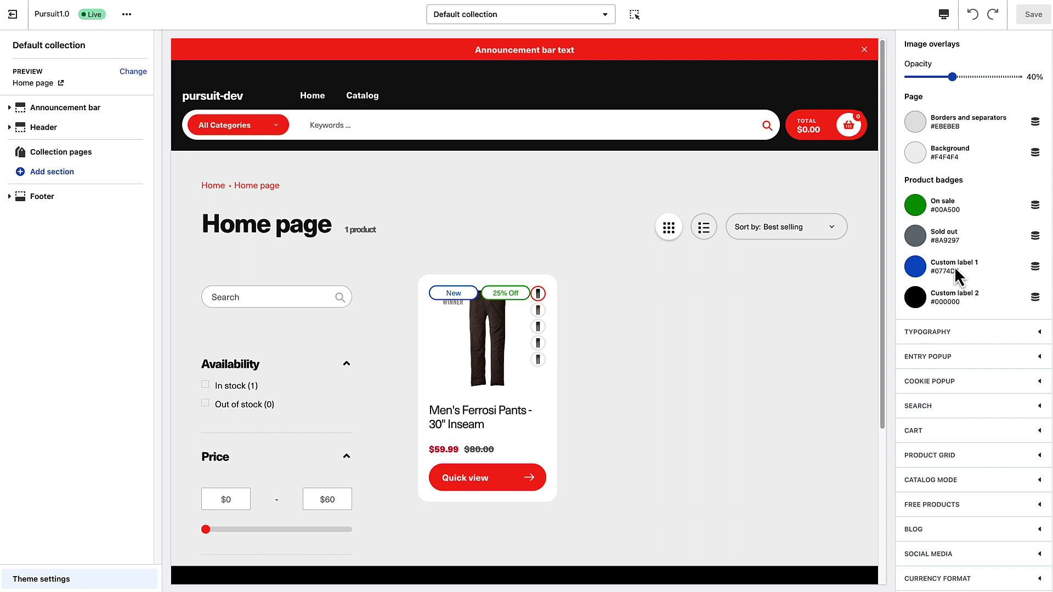
# Try green and red #FD5B2A from the currently used colors for the Custom label 1 product badge
pyautogui.click(916, 268)
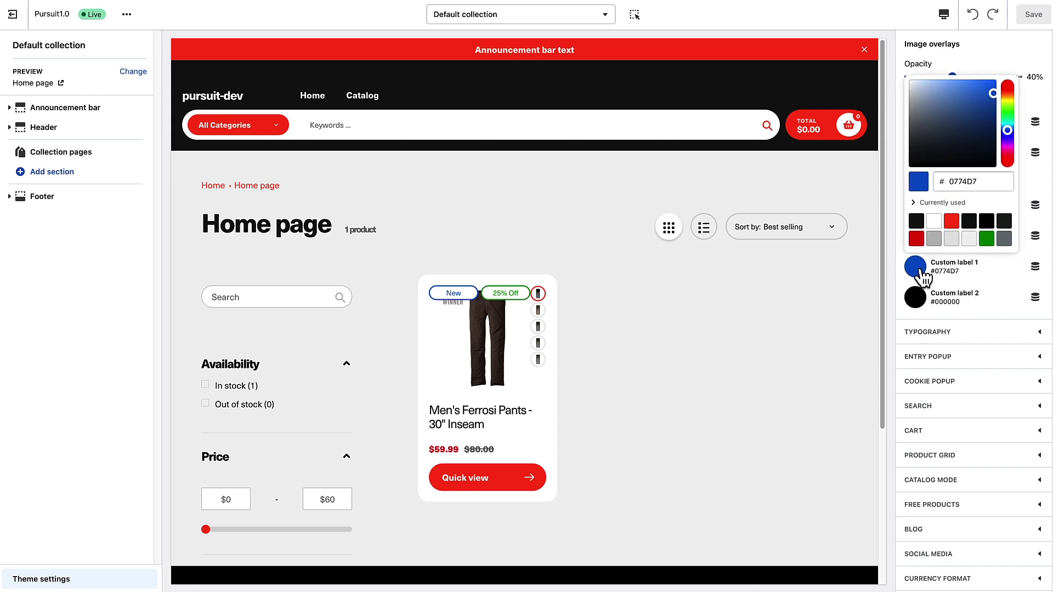
pyautogui.click(986, 236)
pyautogui.click(953, 259)
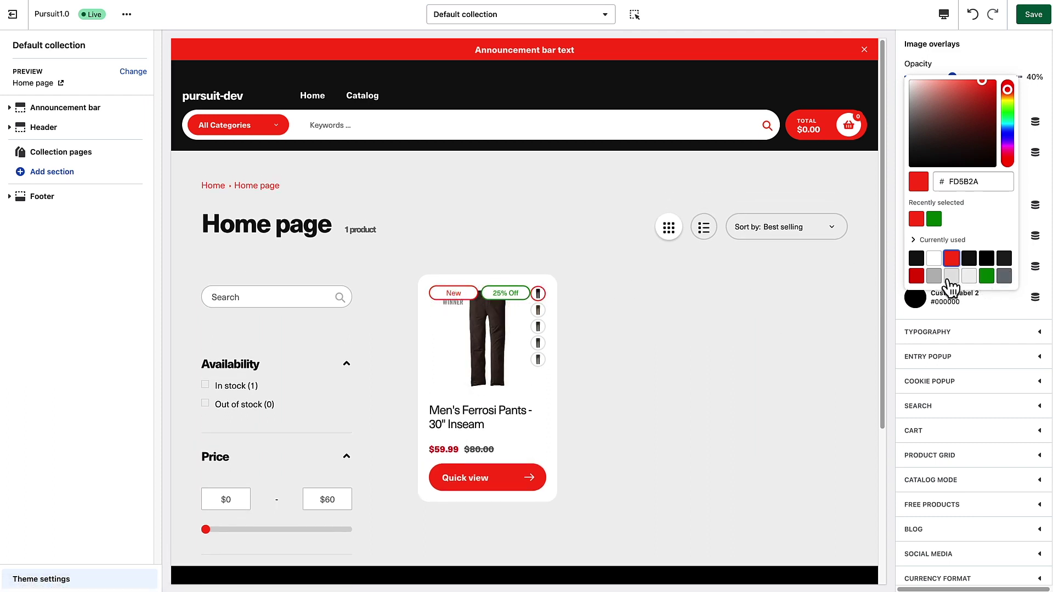
pyautogui.click(915, 275)
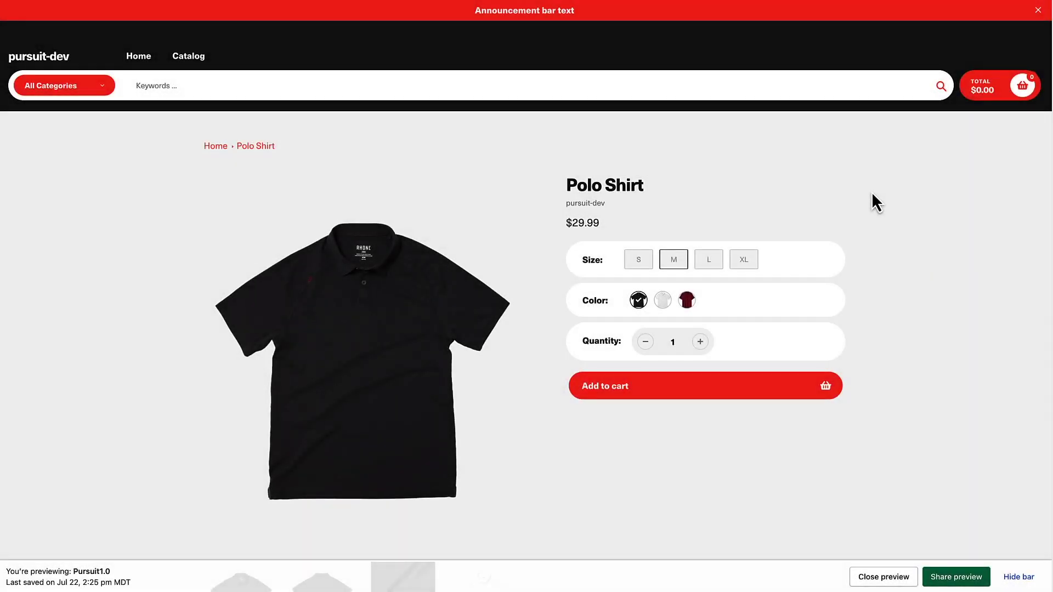
# In the Polo Shirt storefront preview, examine the color options and the gallery thumbnails below the main image
pyautogui.scroll(-1, 862, 182)
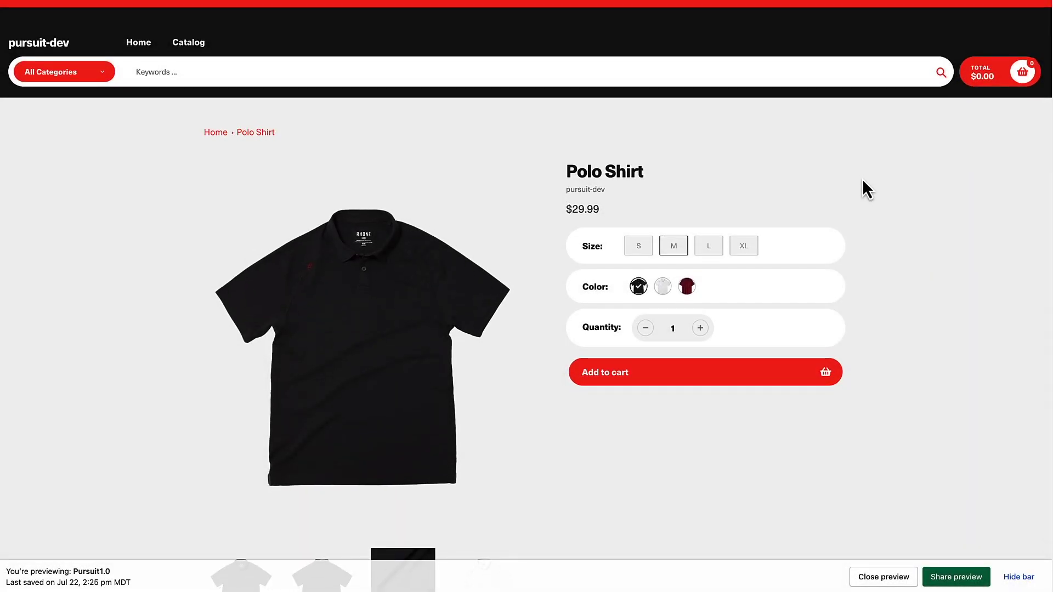
pyautogui.scroll(-3, 862, 181)
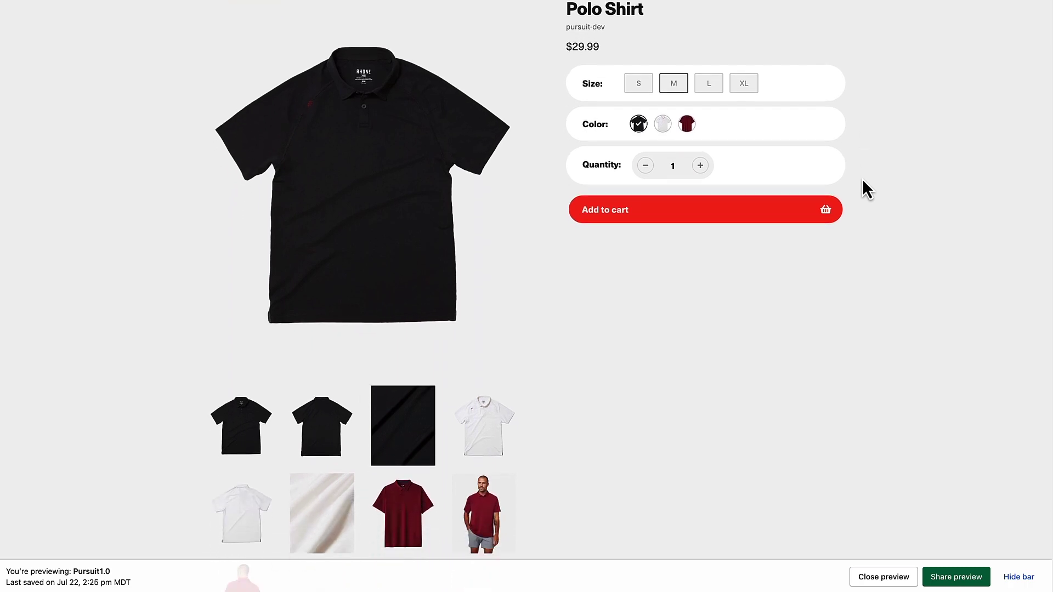
pyautogui.scroll(-2, 864, 186)
pyautogui.scroll(3, 864, 201)
pyautogui.scroll(3, 880, 199)
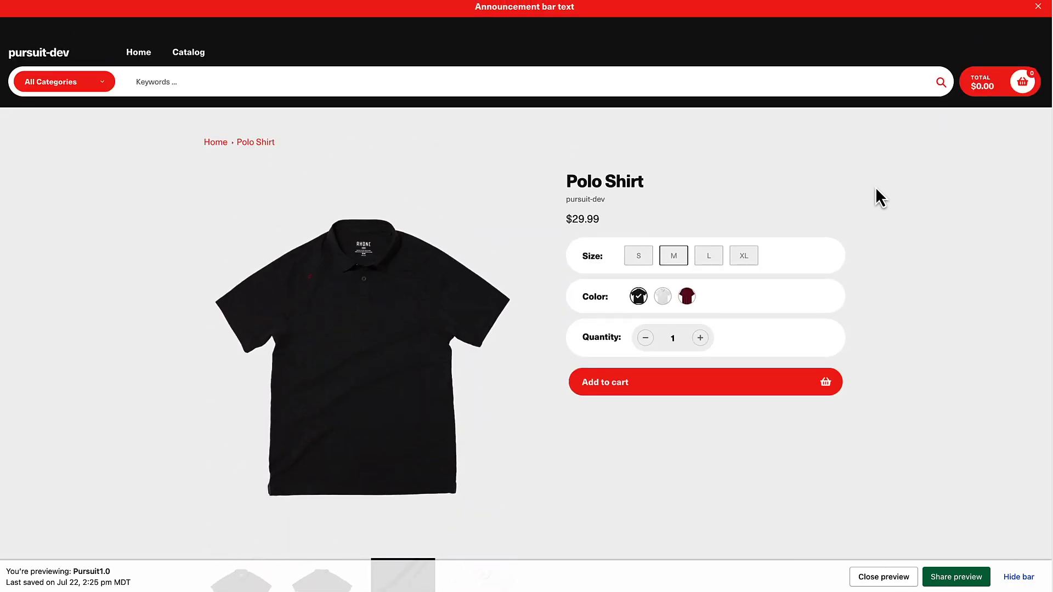
pyautogui.scroll(-5, 877, 192)
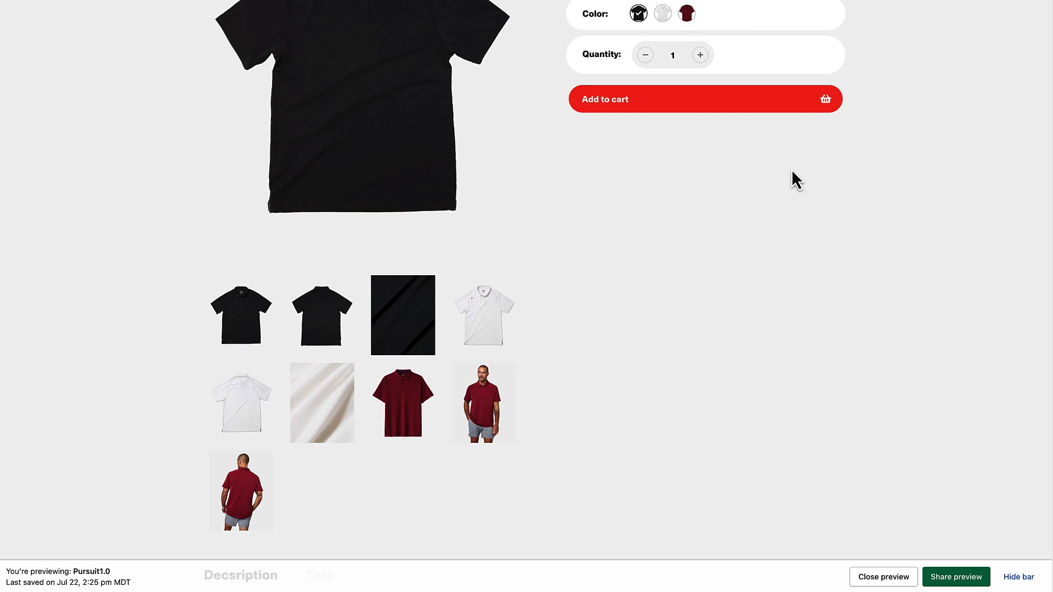
pyautogui.scroll(5, 812, 326)
pyautogui.scroll(-5, 908, 313)
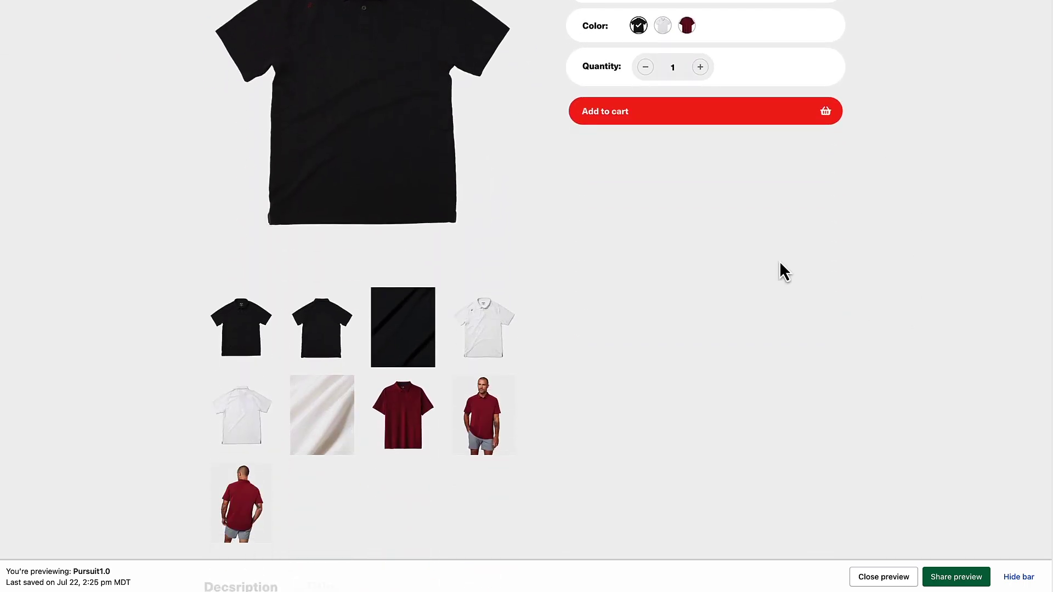
pyautogui.scroll(2, 785, 263)
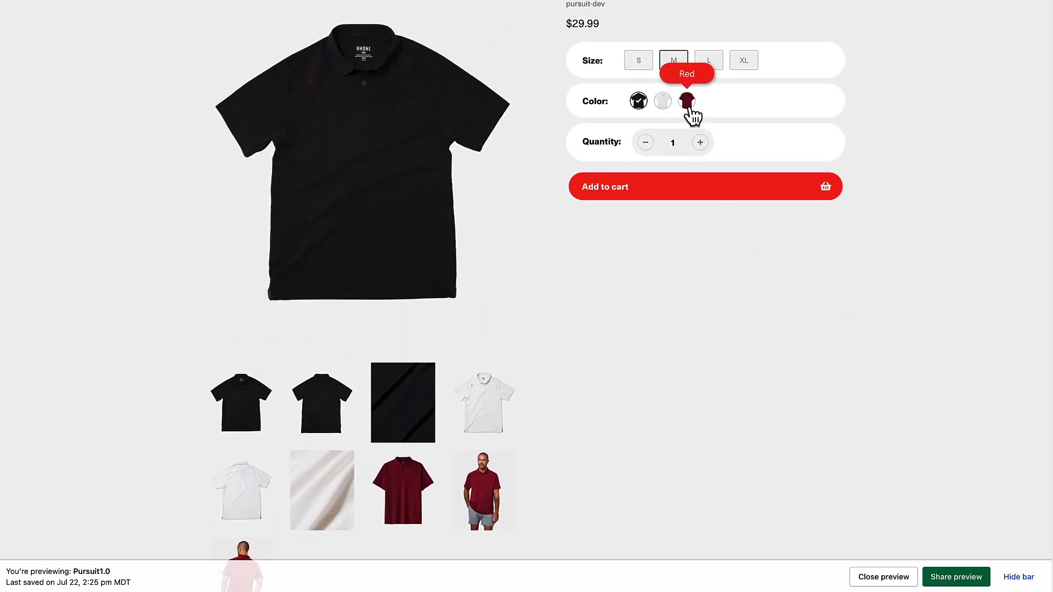
# Select the Red color for the Polo Shirt and check which thumbnails the gallery shows
pyautogui.click(689, 108)
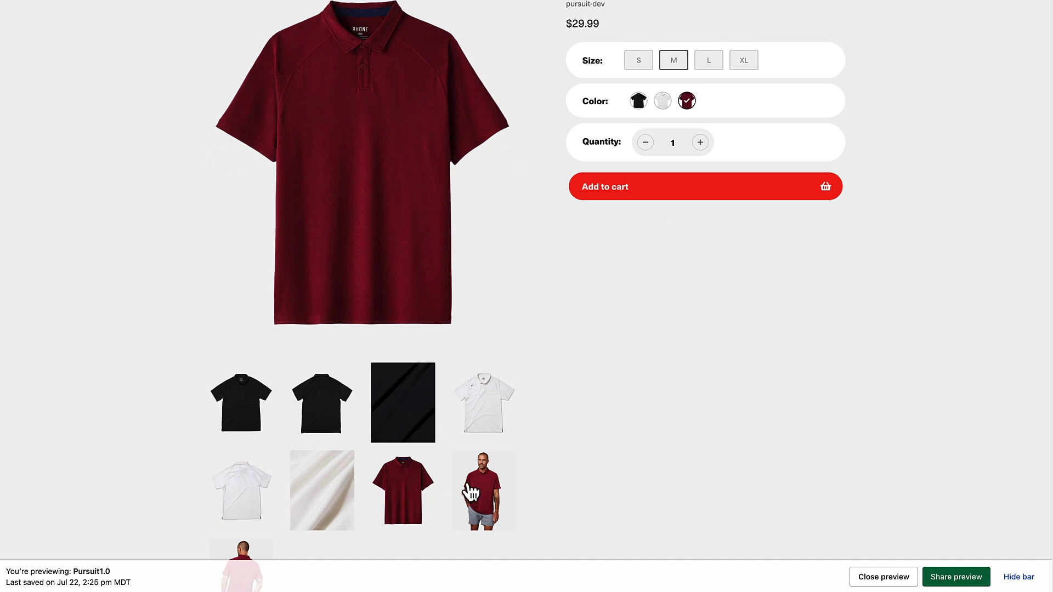
pyautogui.scroll(-6, 597, 392)
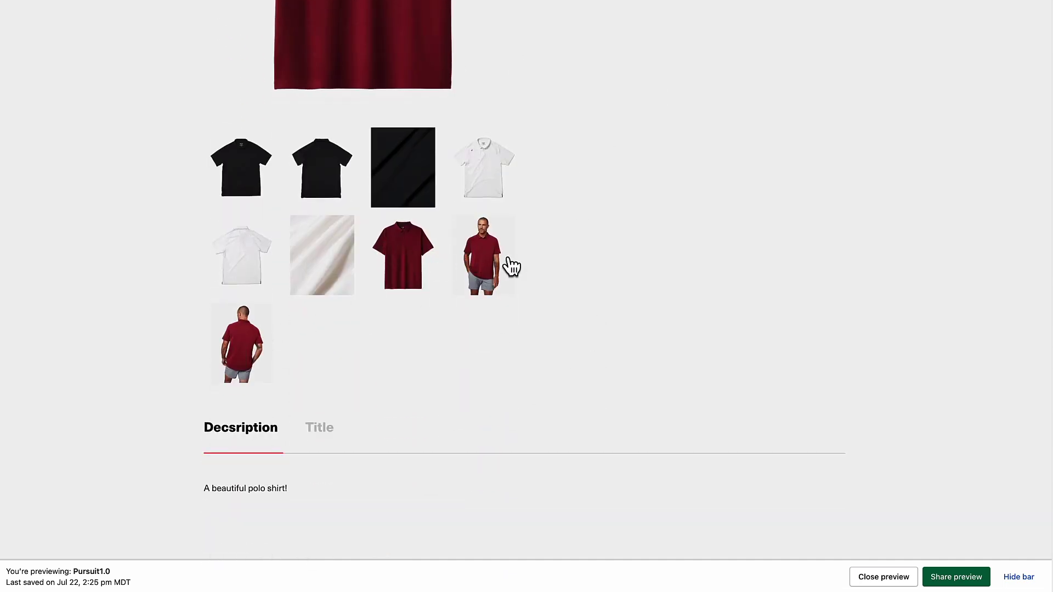
pyautogui.scroll(2, 804, 280)
pyautogui.scroll(10, 804, 274)
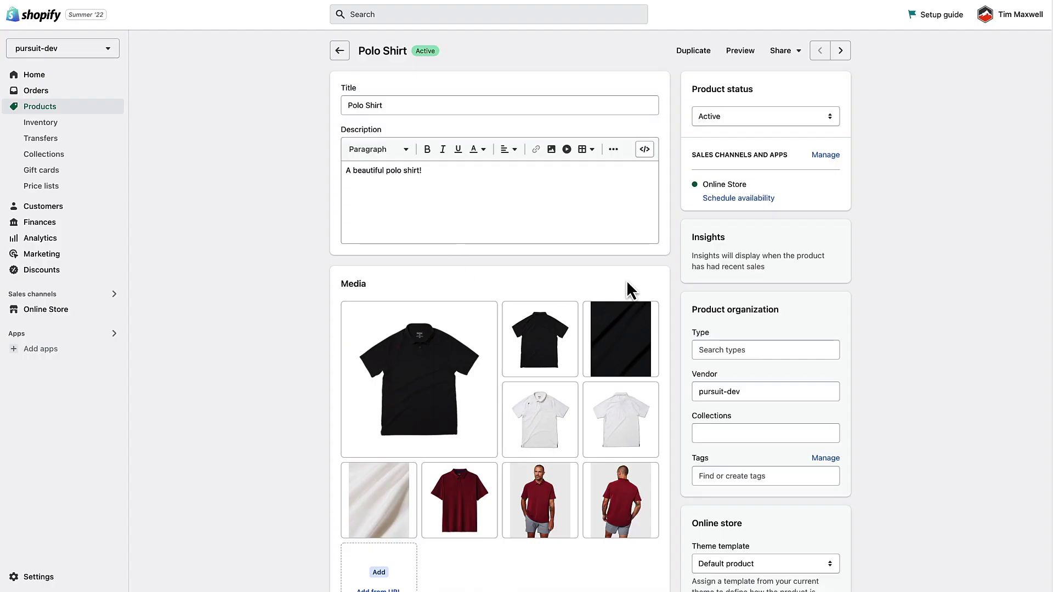
# Review the Polo Shirt's media and options in the admin and highlight the Color option name in the storefront preview
pyautogui.scroll(-5, 302, 178)
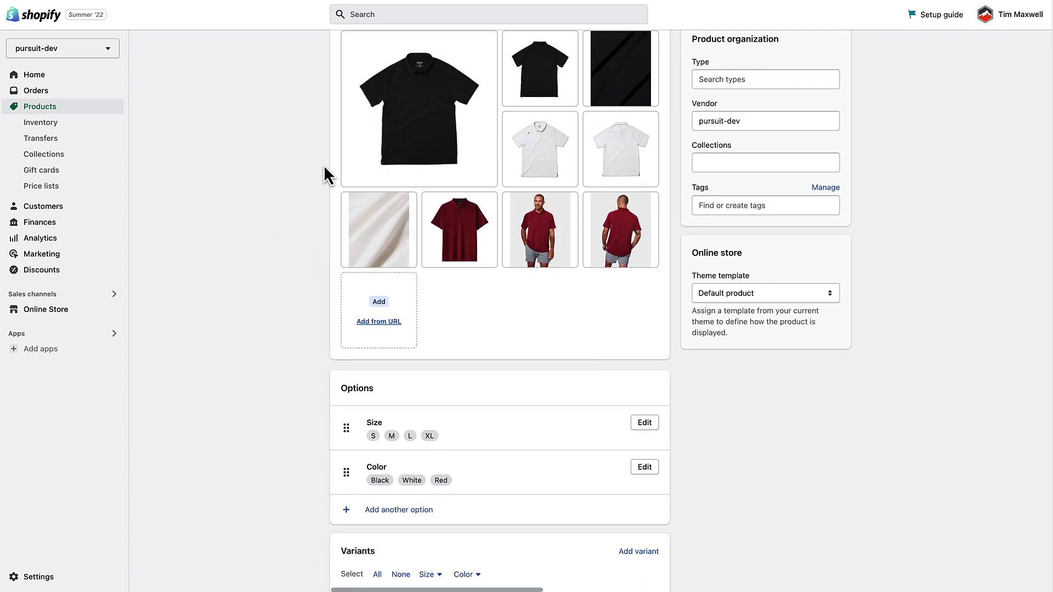
pyautogui.moveTo(427, 132)
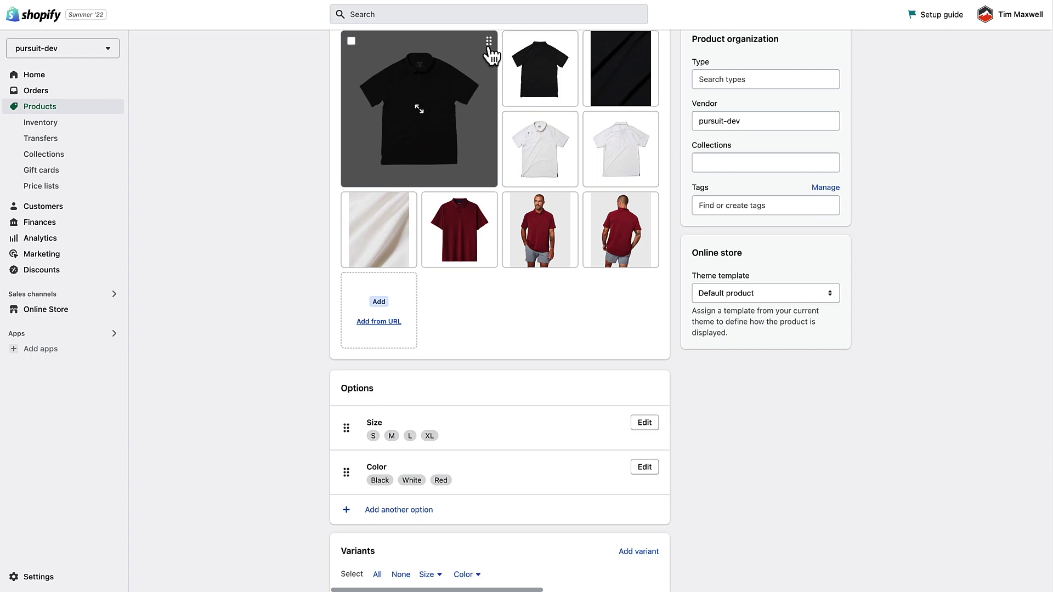
pyautogui.scroll(3, 441, 186)
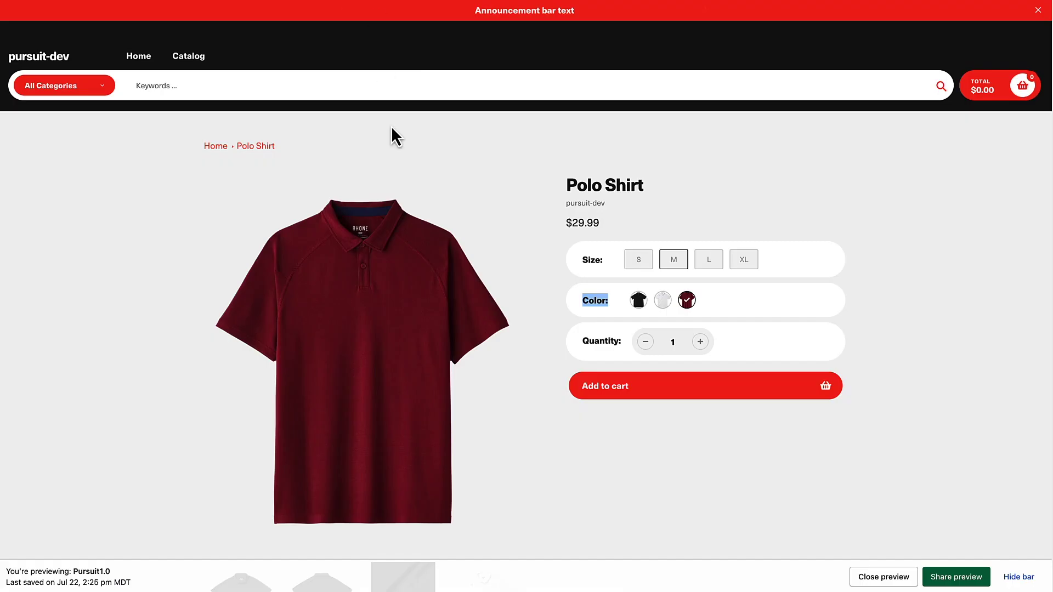
pyautogui.click(591, 307)
pyautogui.moveTo(592, 301); pyautogui.dragTo(607, 305)
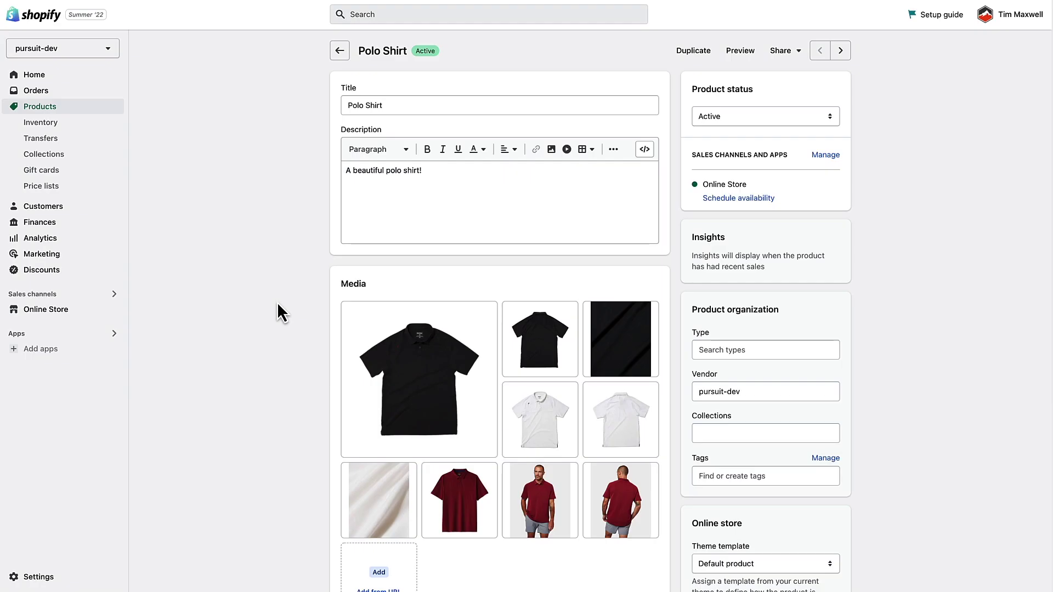
# Add the alt text #color_red to the flat red polo product image, copy the tag, and save it
pyautogui.scroll(-3, 278, 302)
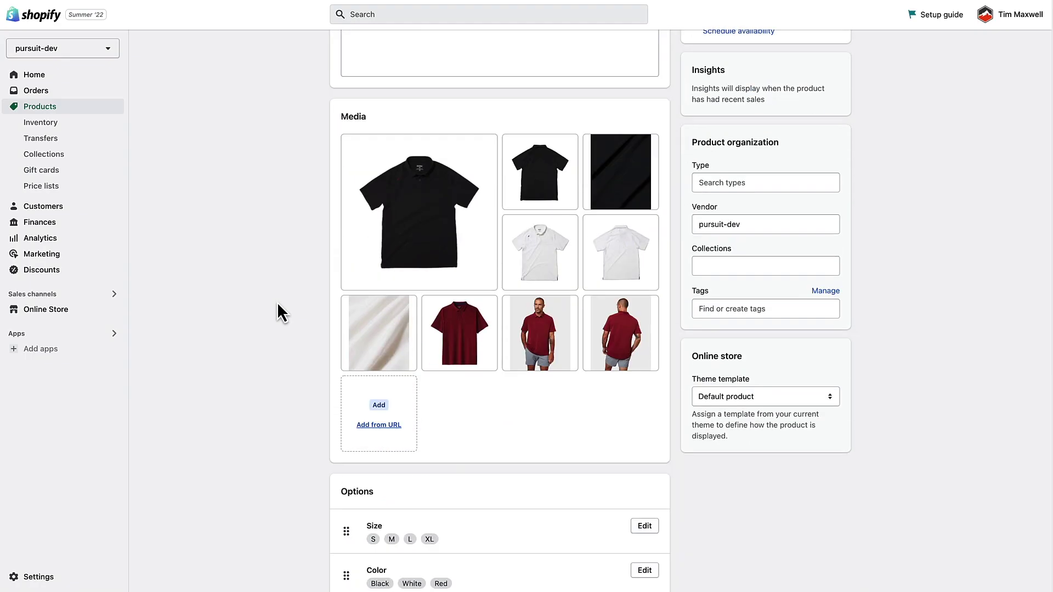
pyautogui.moveTo(461, 331)
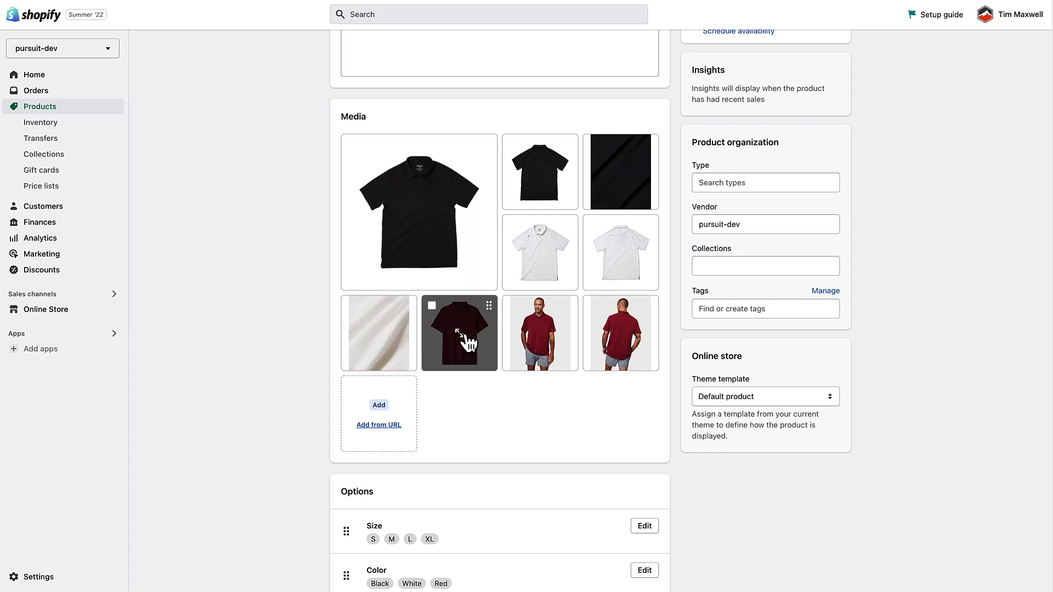
pyautogui.click(492, 316)
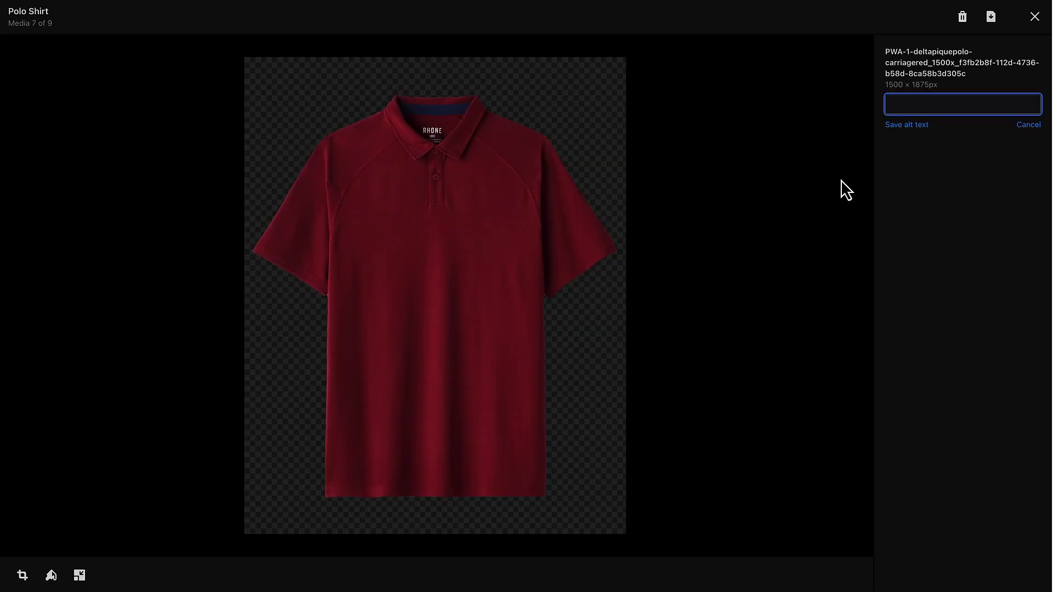
pyautogui.click(1014, 126)
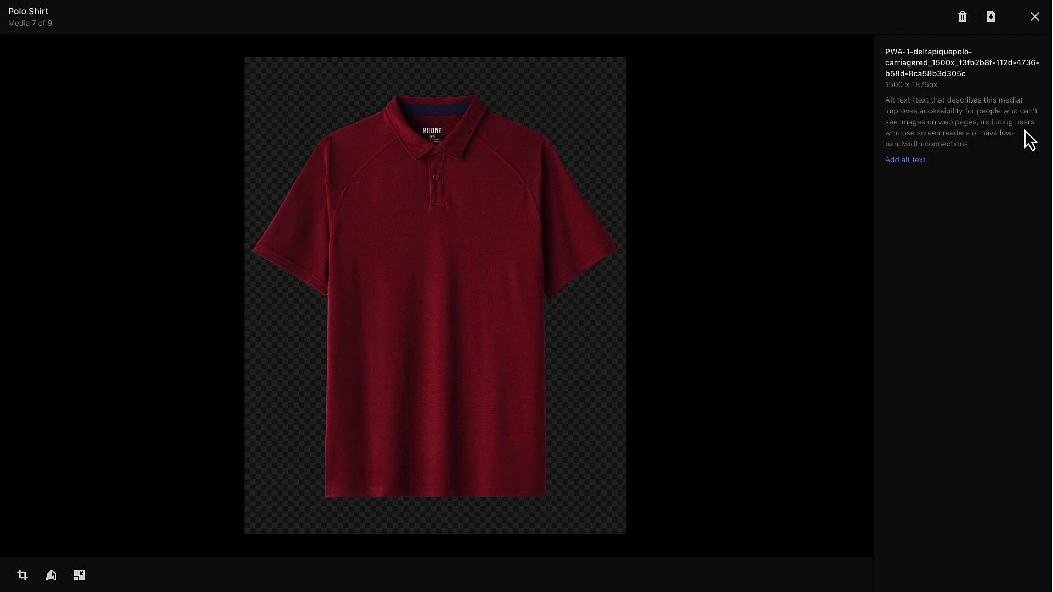
pyautogui.click(904, 168)
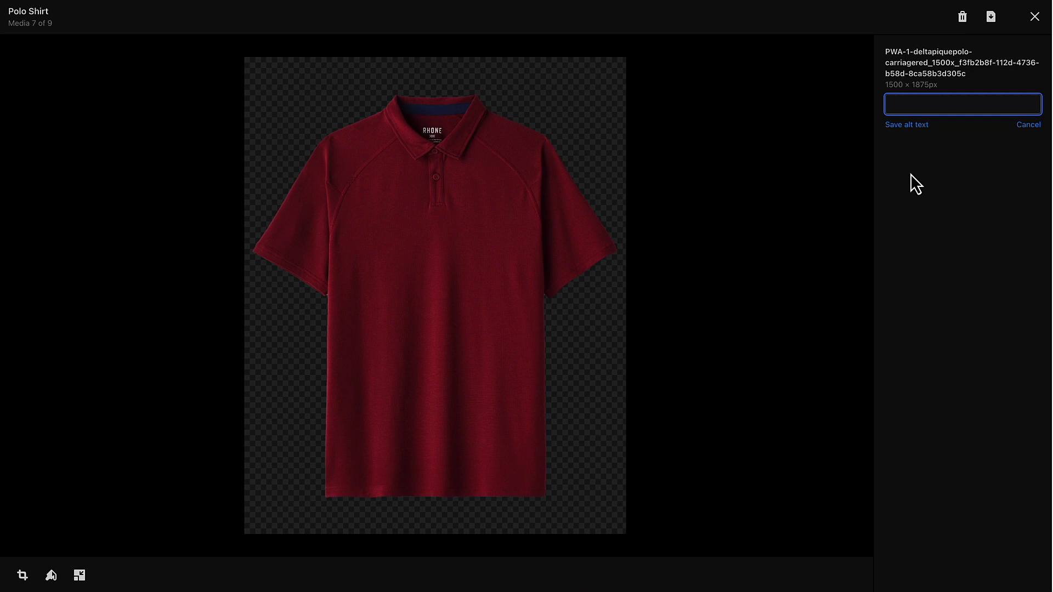
pyautogui.write('#')
pyautogui.write('color_red')
pyautogui.moveTo(962, 105); pyautogui.dragTo(873, 106)
pyautogui.hotkey('ctrl', 'c')
pyautogui.click(910, 125)
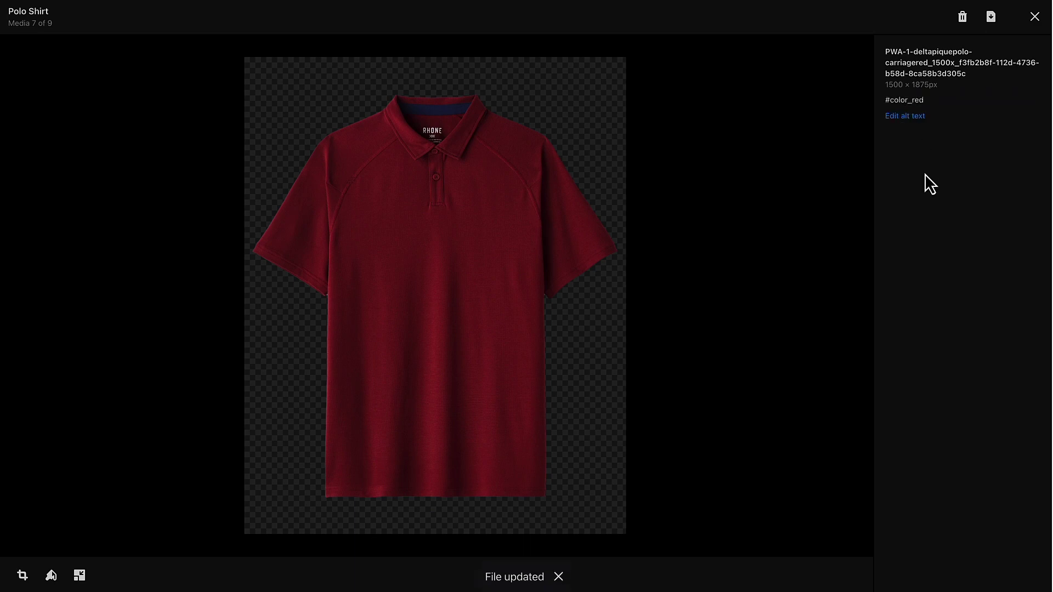
pyautogui.click(1033, 19)
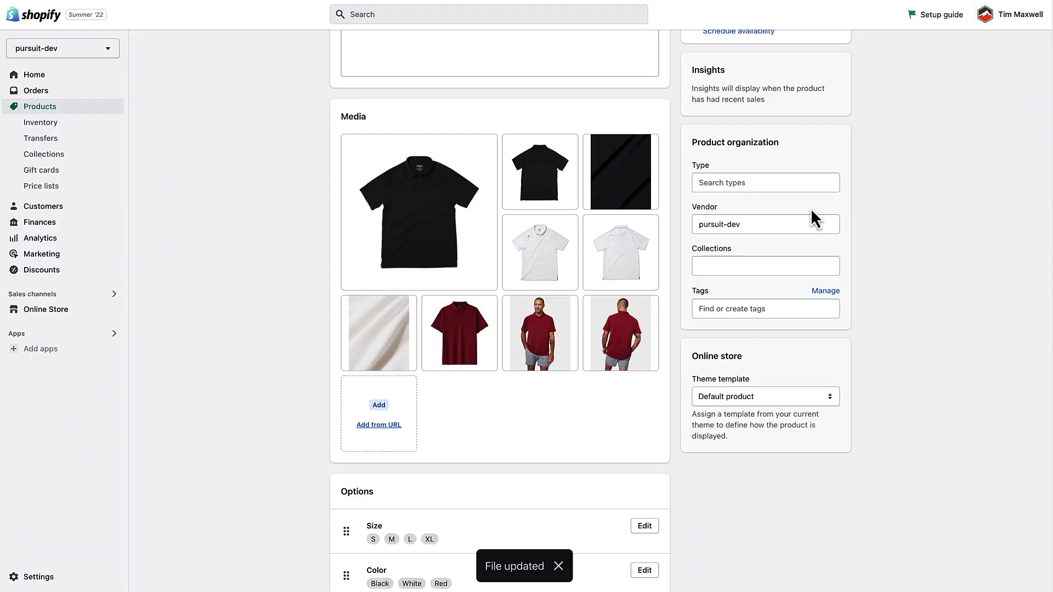
# Add the copied #color_red alt text to the front-view model image of the red polo and save it
pyautogui.click(574, 315)
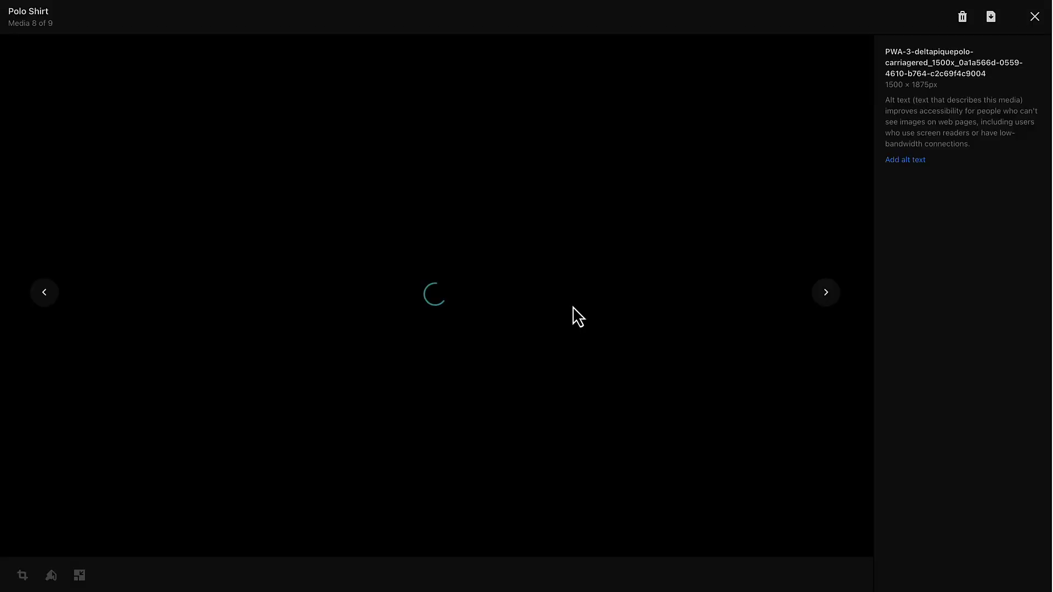
pyautogui.click(899, 160)
pyautogui.hotkey('ctrl', 'v')
pyautogui.click(924, 125)
pyautogui.click(1034, 17)
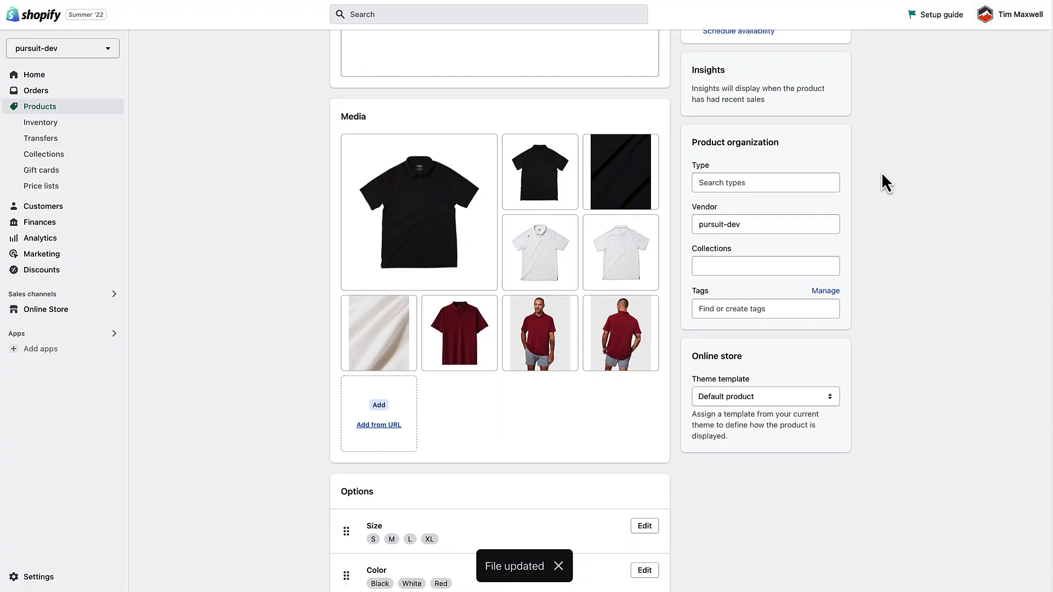
# Add the copied #color_red alt text to the back-view model image of the red polo and save it
pyautogui.click(630, 349)
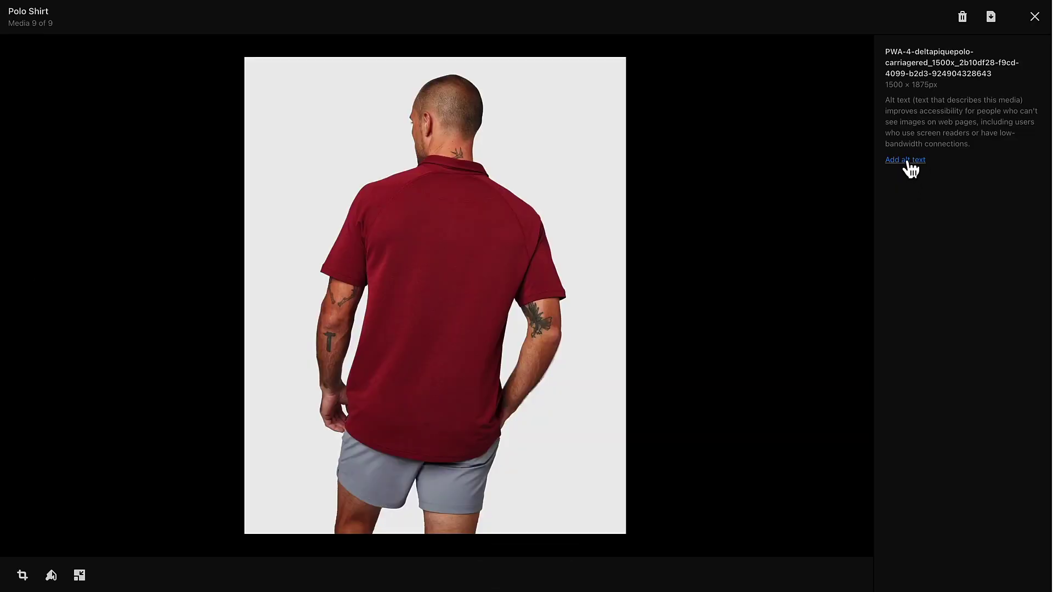
pyautogui.click(906, 160)
pyautogui.hotkey('ctrl', 'v')
pyautogui.click(919, 126)
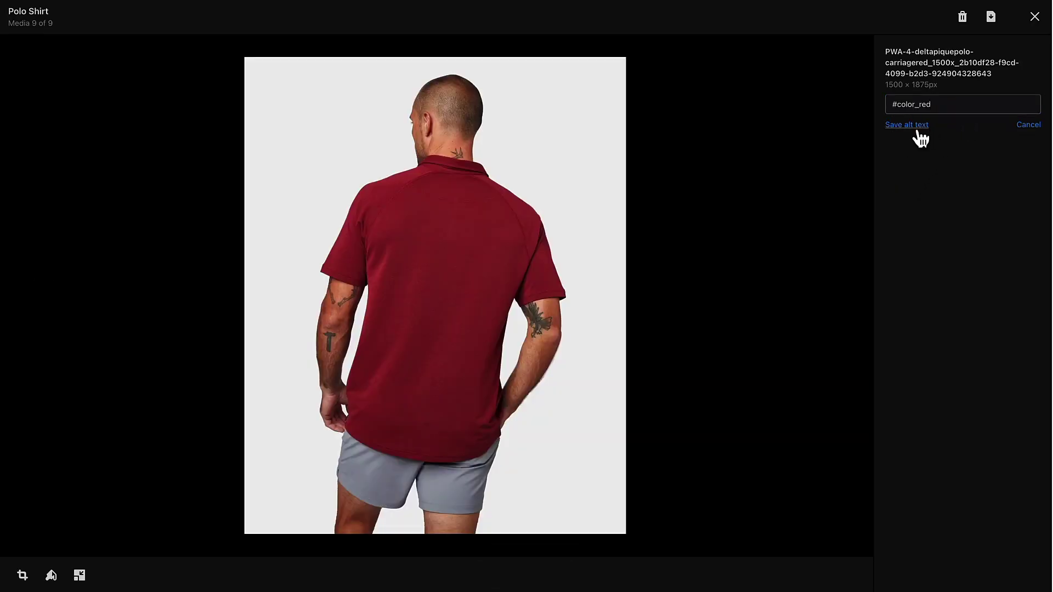
pyautogui.click(1033, 22)
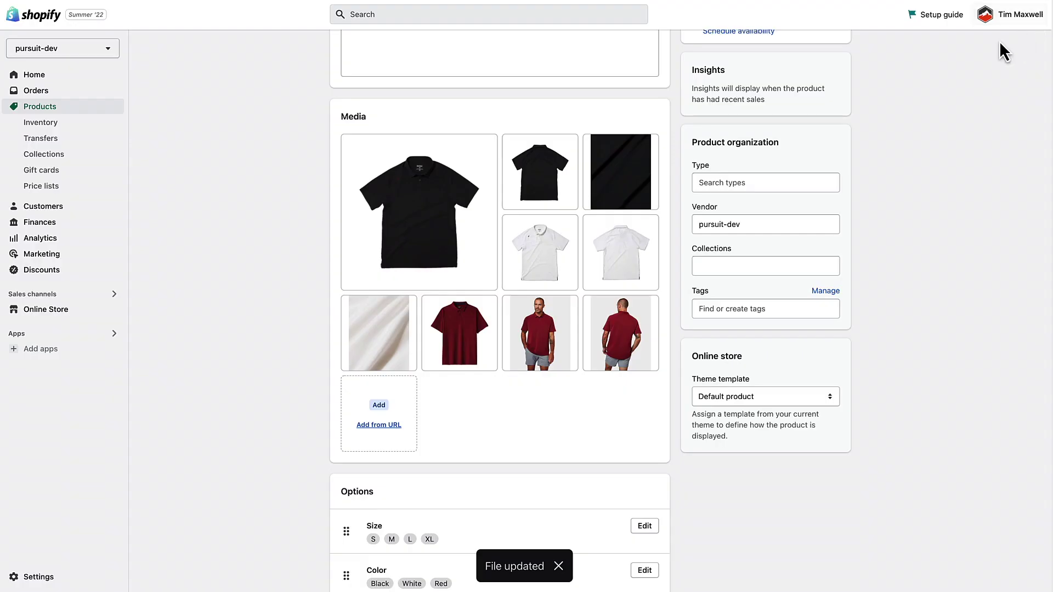
# In the Polo Shirt storefront preview, select the Red color and examine which gallery thumbnails remain
pyautogui.scroll(3, 650, 422)
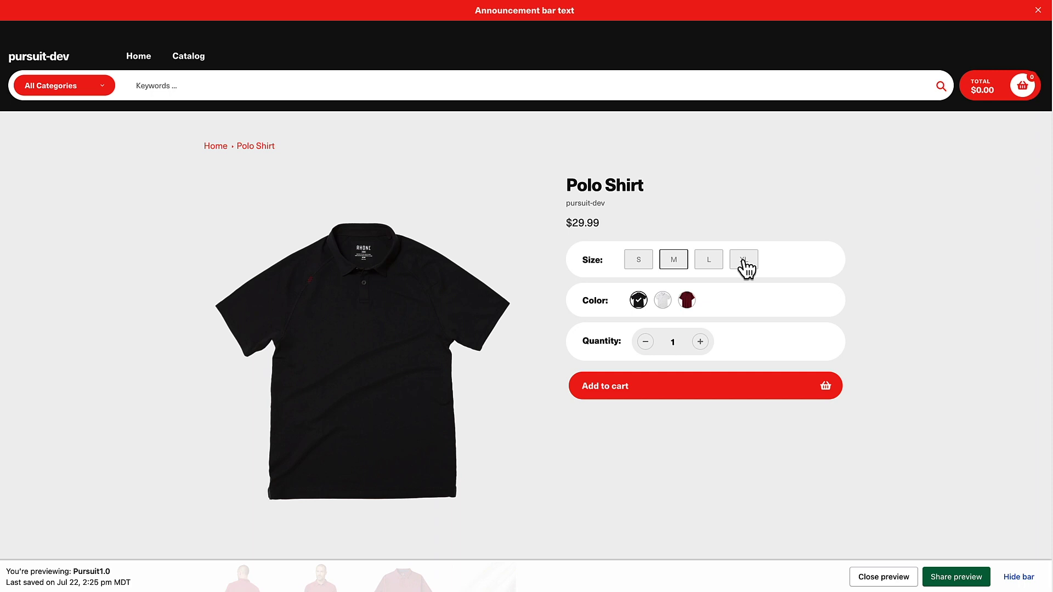
pyautogui.click(686, 300)
pyautogui.scroll(-3, 904, 303)
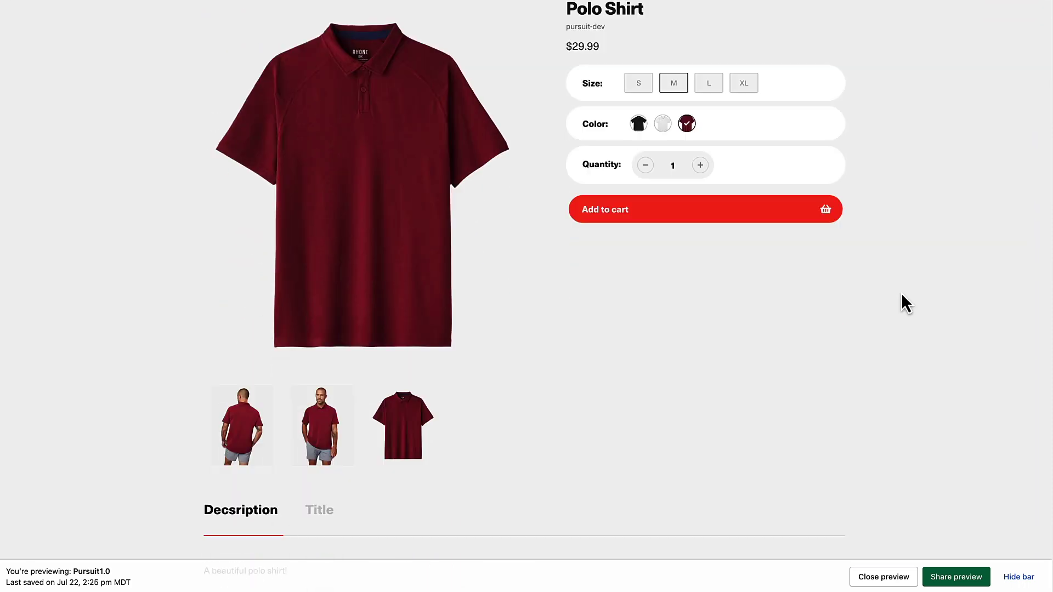
pyautogui.scroll(-2, 902, 296)
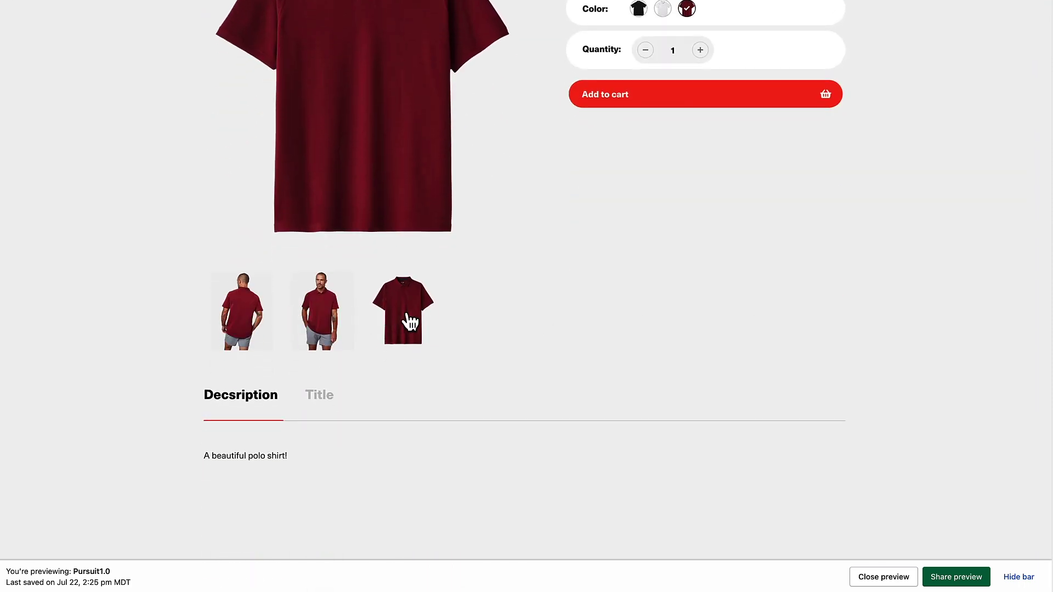
# Select the Black color for the Polo Shirt and compare the gallery thumbnails shown for it
pyautogui.scroll(3, 790, 271)
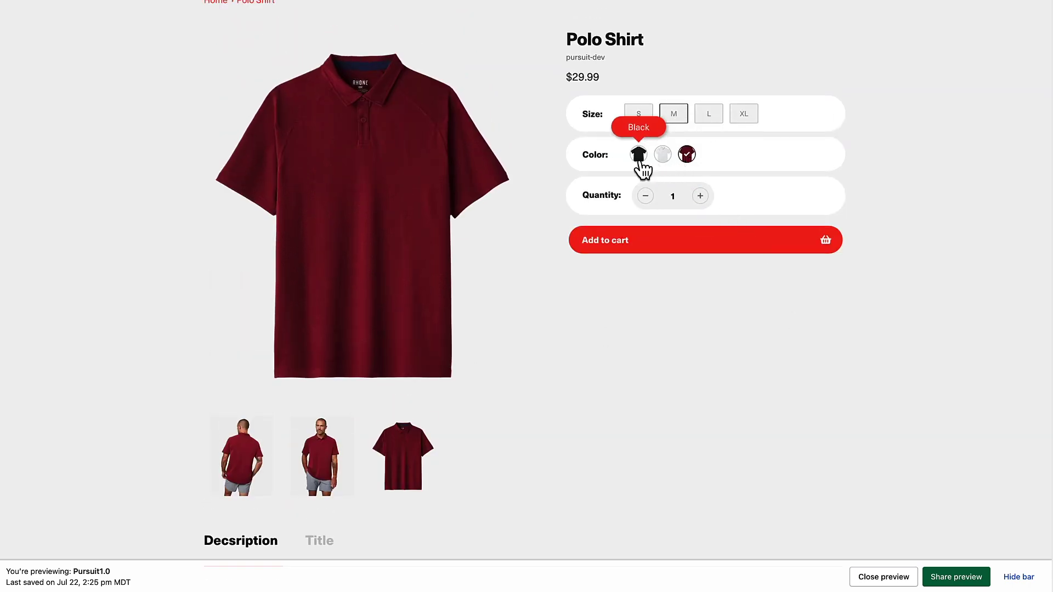
pyautogui.click(639, 161)
pyautogui.scroll(-2, 604, 302)
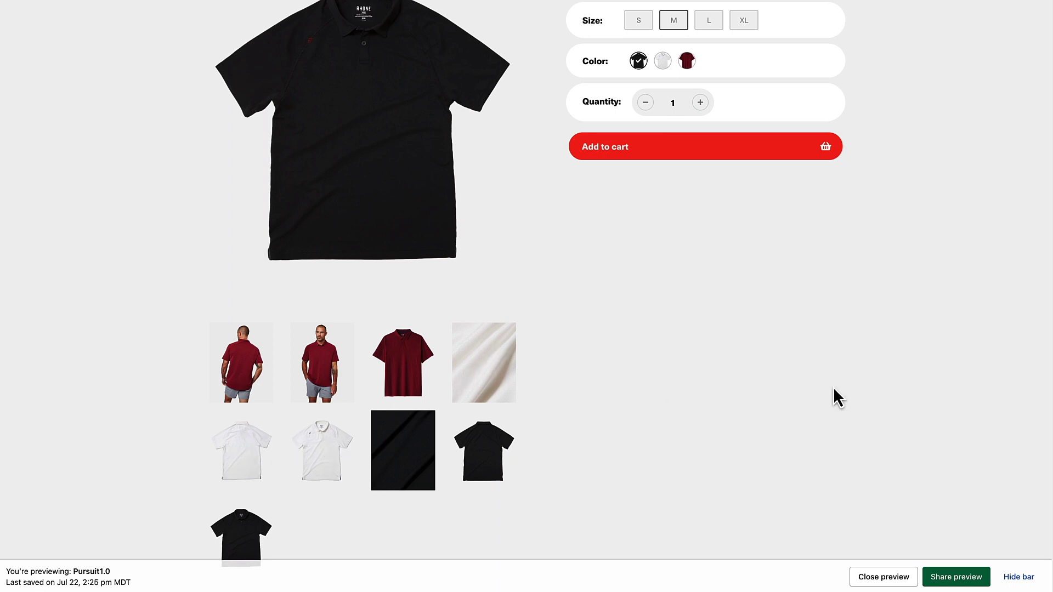
pyautogui.scroll(4, 834, 386)
pyautogui.scroll(-3, 817, 413)
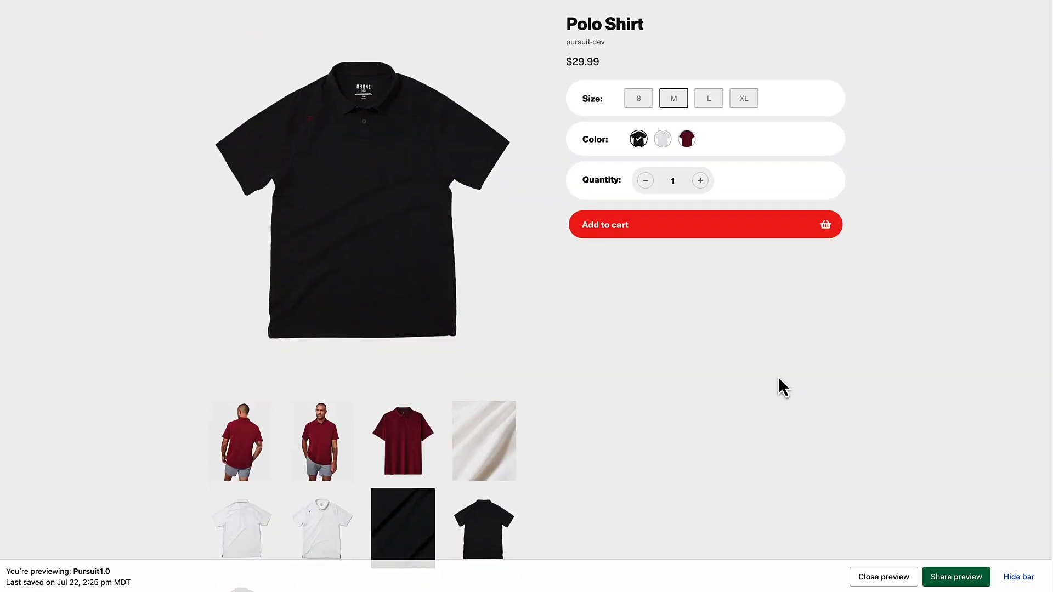
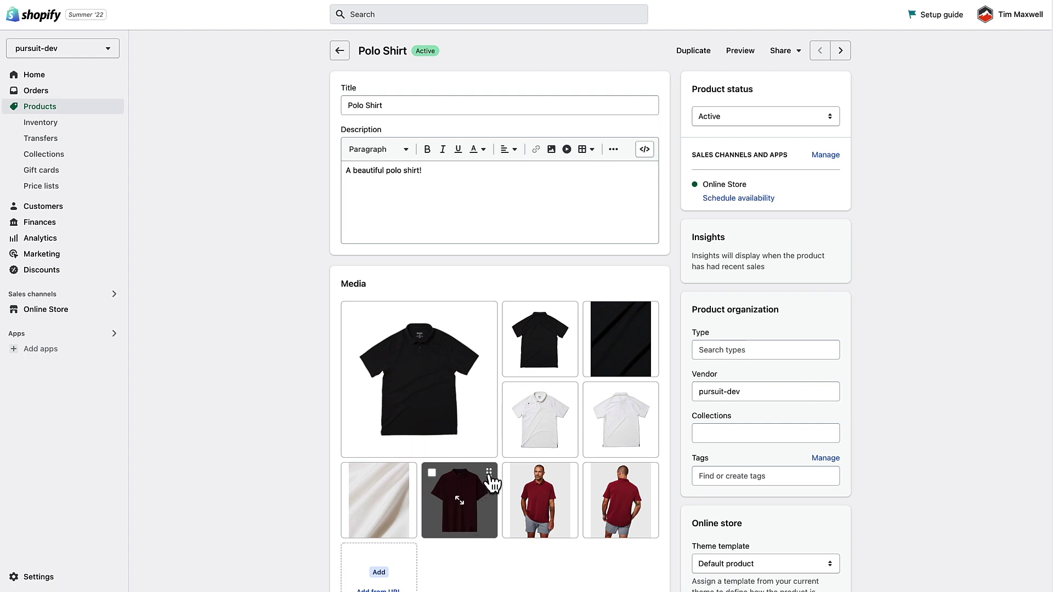
# In the admin, insert "Red Polo Shirt" before #color_red in the flat red polo image's alt text and highlight both parts
pyautogui.click(488, 476)
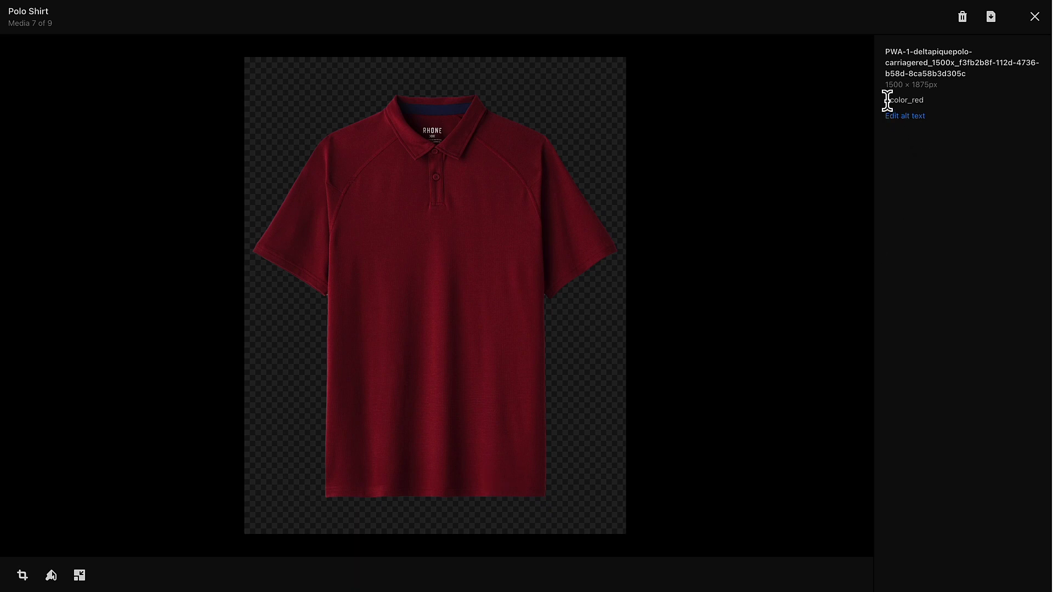
pyautogui.moveTo(885, 101); pyautogui.dragTo(926, 100)
pyautogui.click(921, 119)
pyautogui.click(898, 116)
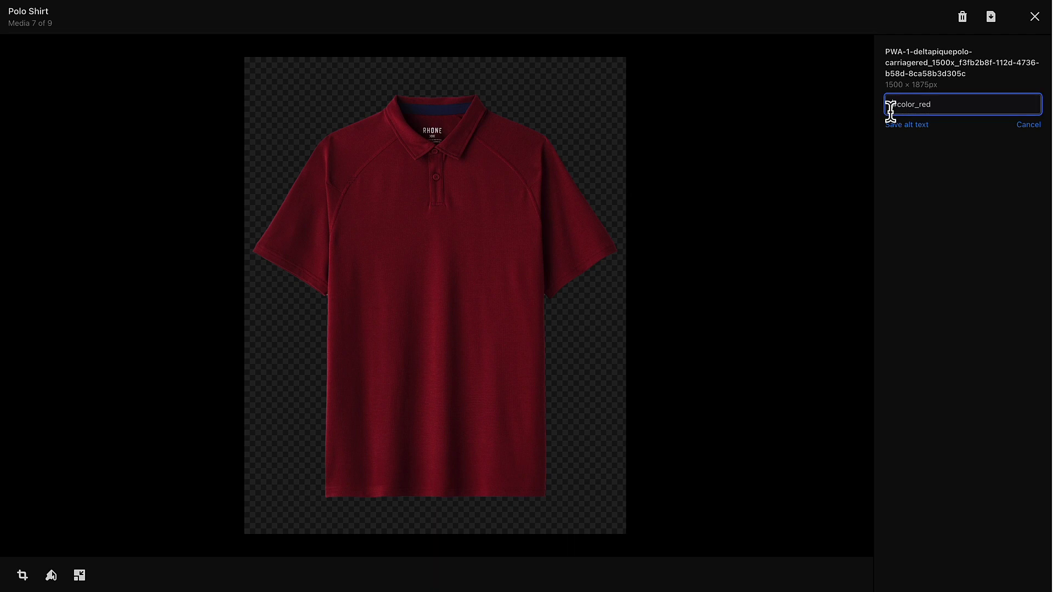
pyautogui.click(889, 111)
pyautogui.write('Red Polo Shirt')
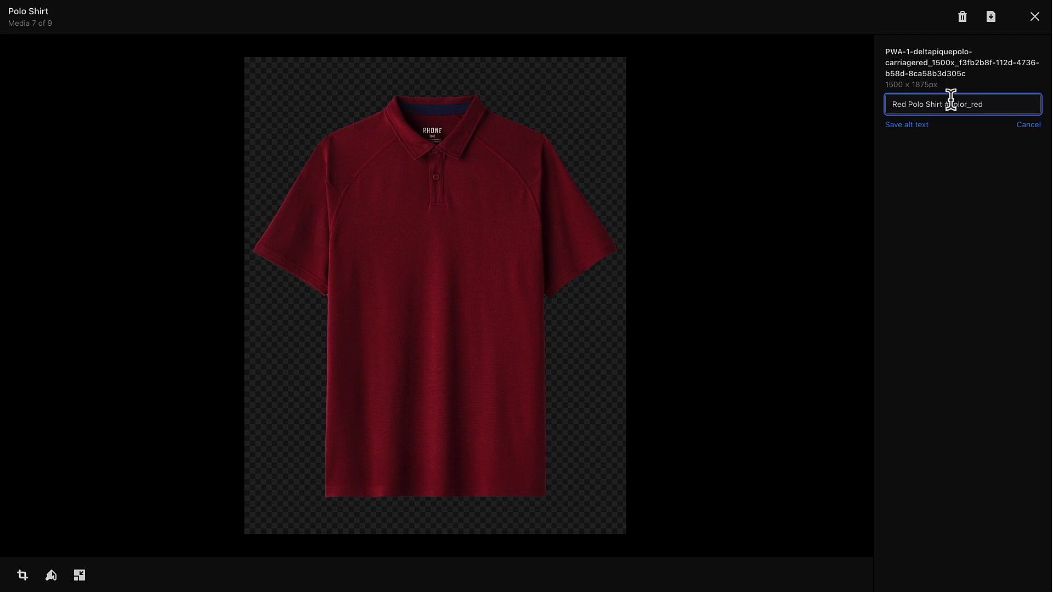
pyautogui.moveTo(953, 106)
pyautogui.mouseDown()
pyautogui.moveTo(1015, 104)
pyautogui.moveTo(947, 104)
pyautogui.mouseUp()
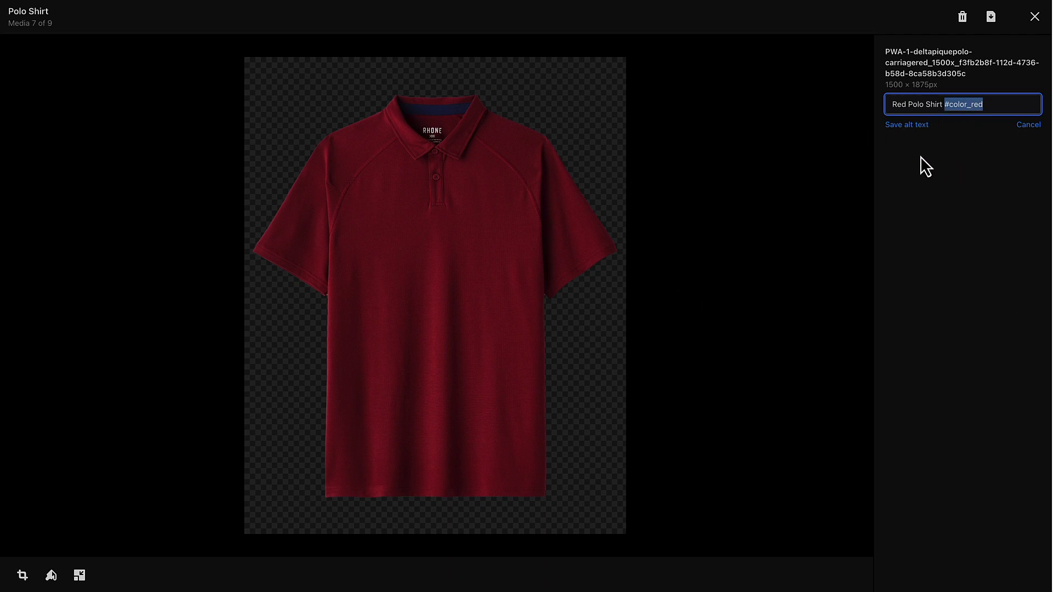
pyautogui.click(944, 103)
pyautogui.moveTo(944, 104); pyautogui.dragTo(883, 102)
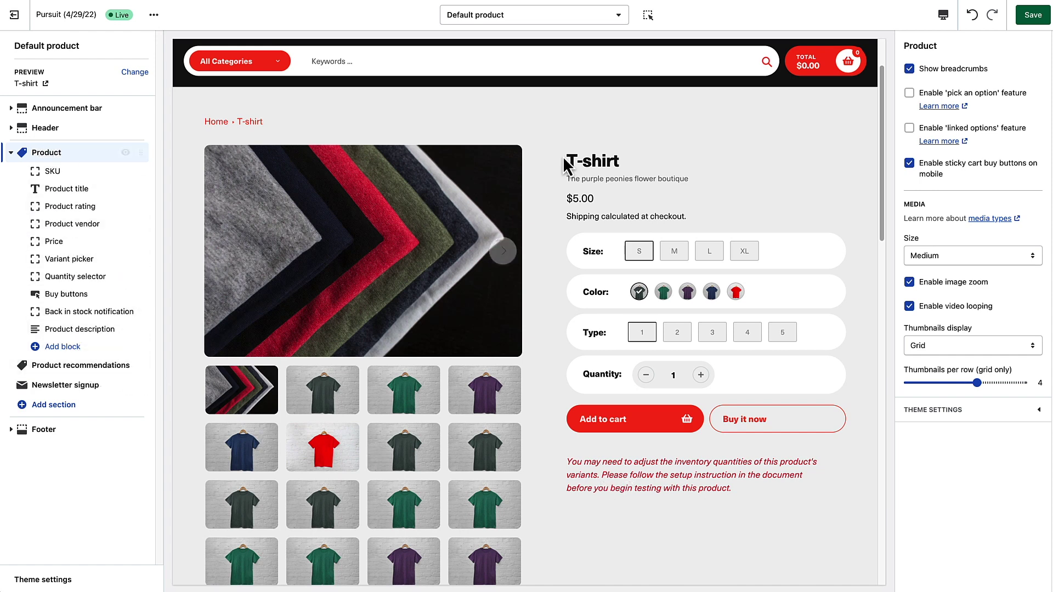
# In the theme editor, enable the preorder feature in the theme's product grid settings
pyautogui.click(43, 580)
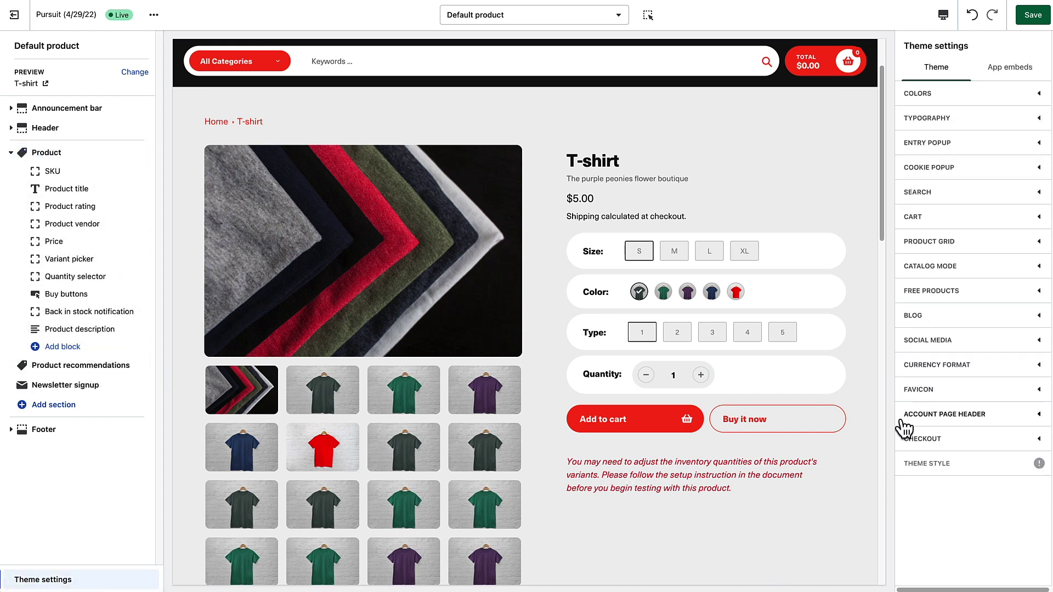
pyautogui.click(939, 245)
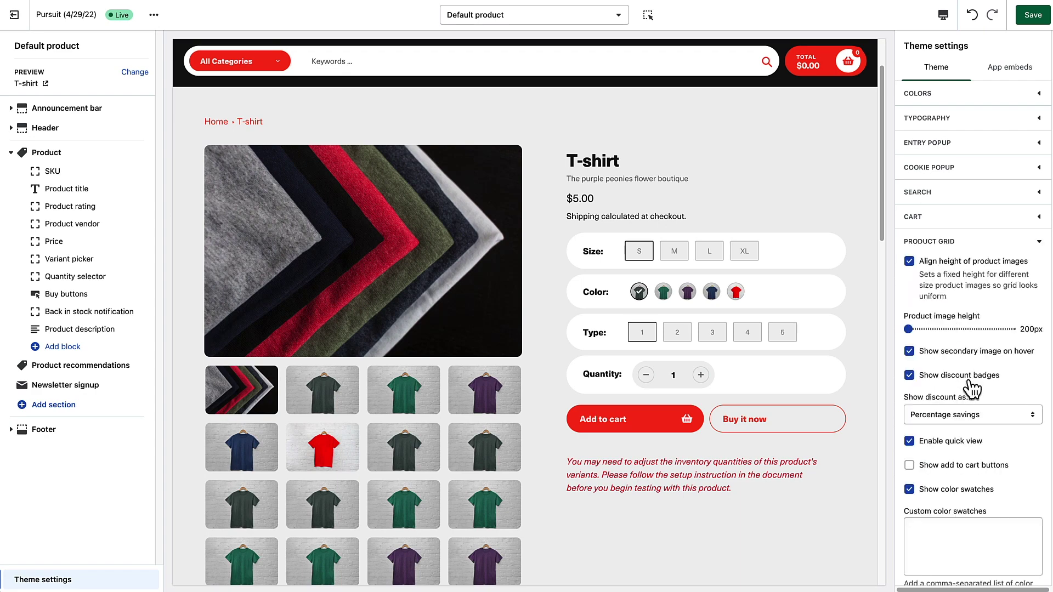
pyautogui.scroll(-8, 971, 389)
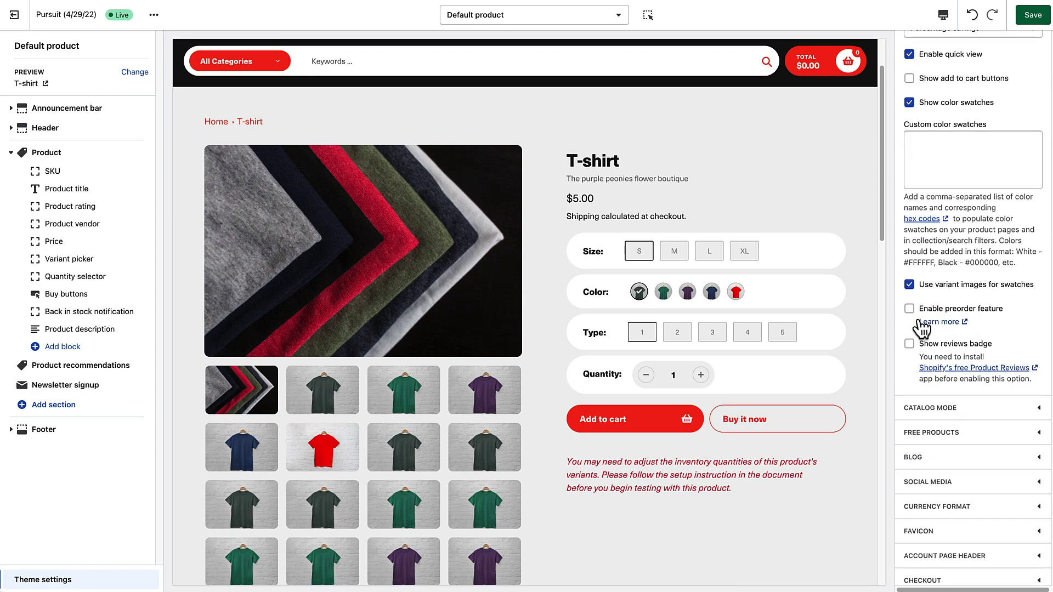
pyautogui.click(909, 310)
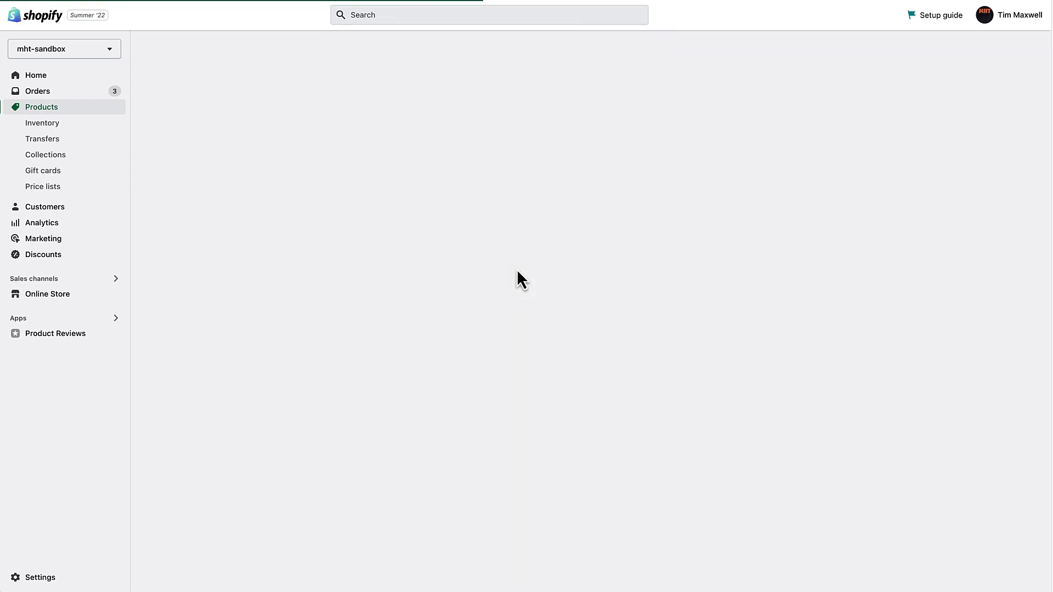
# In the T-shirt's admin page, set variant XL / Red / 1 to continue selling when out of stock and save it
pyautogui.scroll(-15, 517, 269)
pyautogui.scroll(-20, 518, 280)
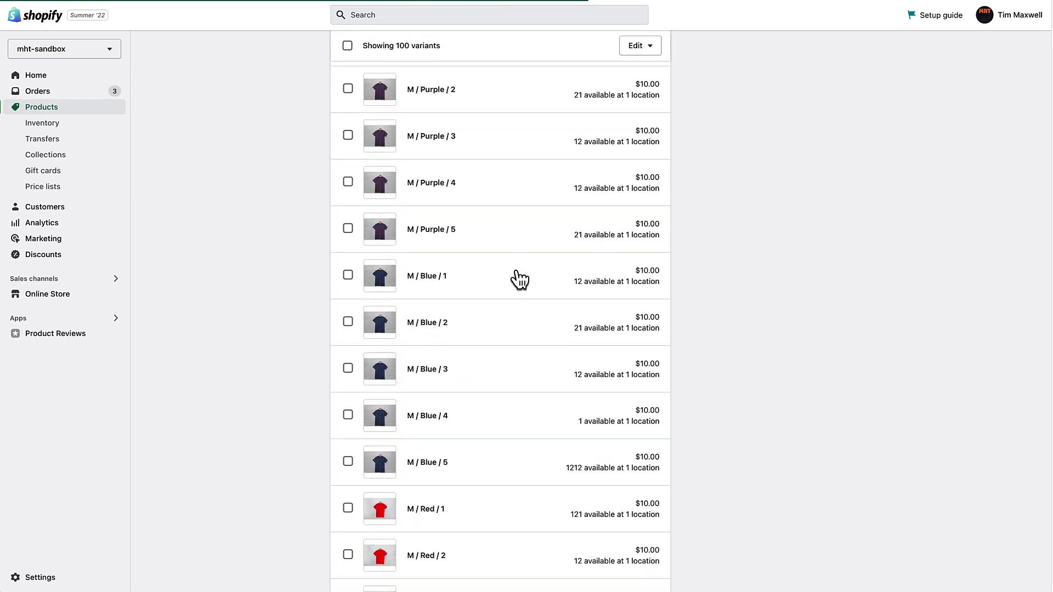
pyautogui.scroll(-15, 518, 279)
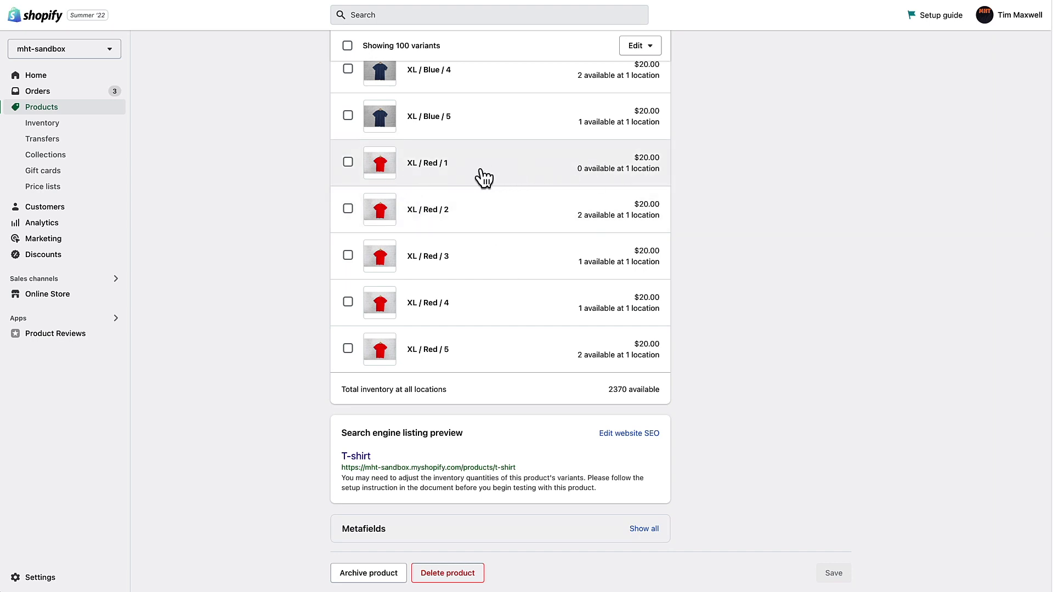
pyautogui.click(442, 173)
pyautogui.scroll(-5, 817, 321)
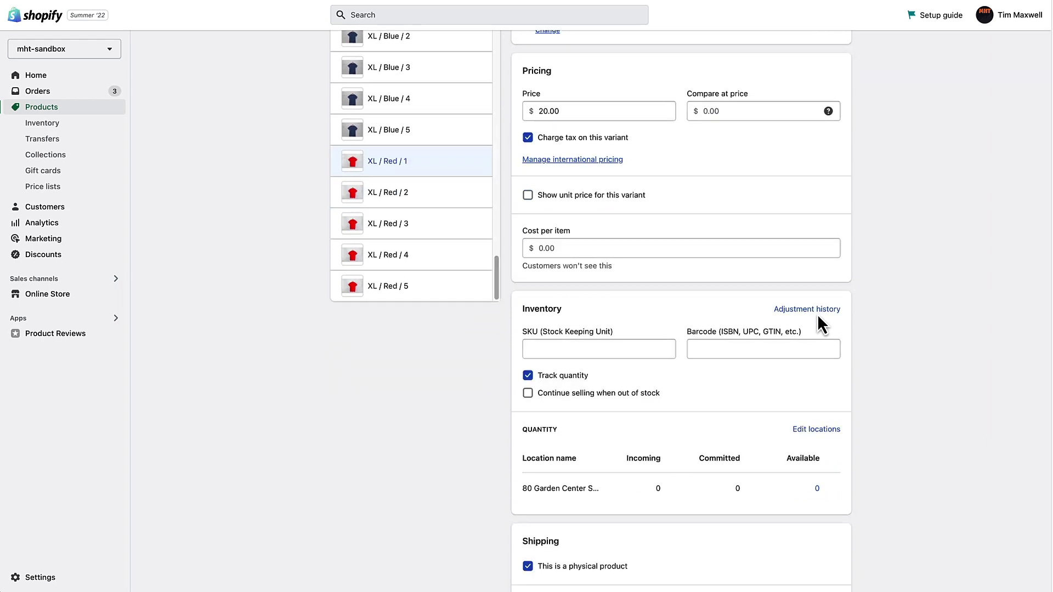
pyautogui.scroll(-5, 817, 313)
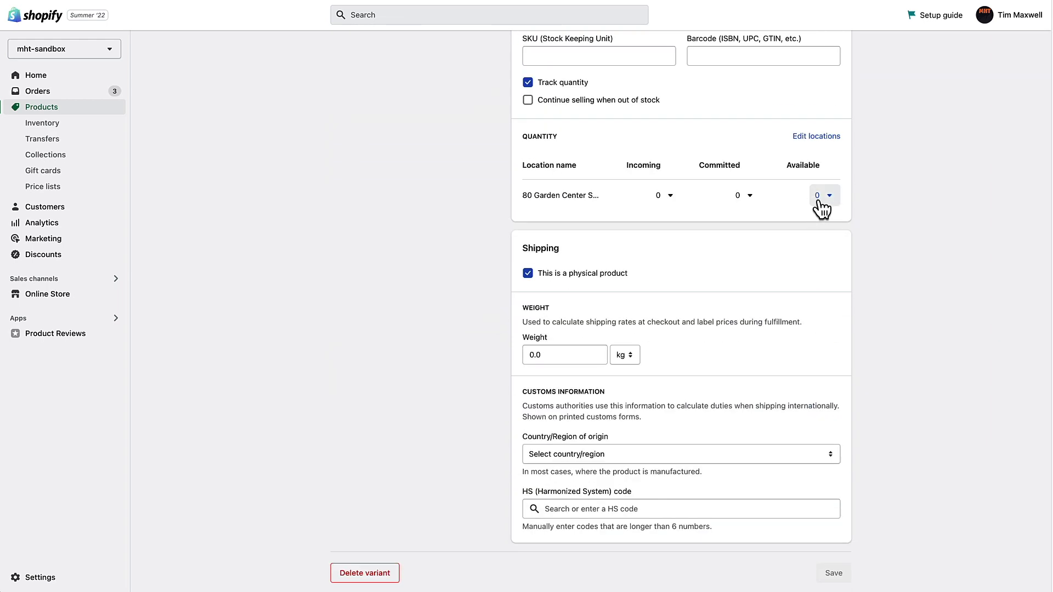
pyautogui.scroll(3, 871, 282)
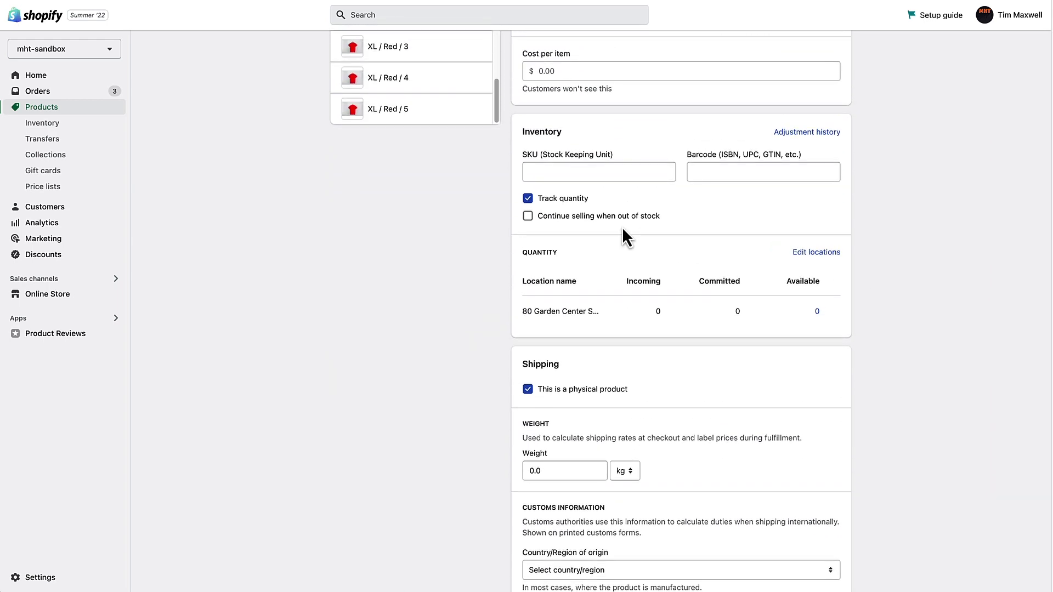
pyautogui.click(528, 217)
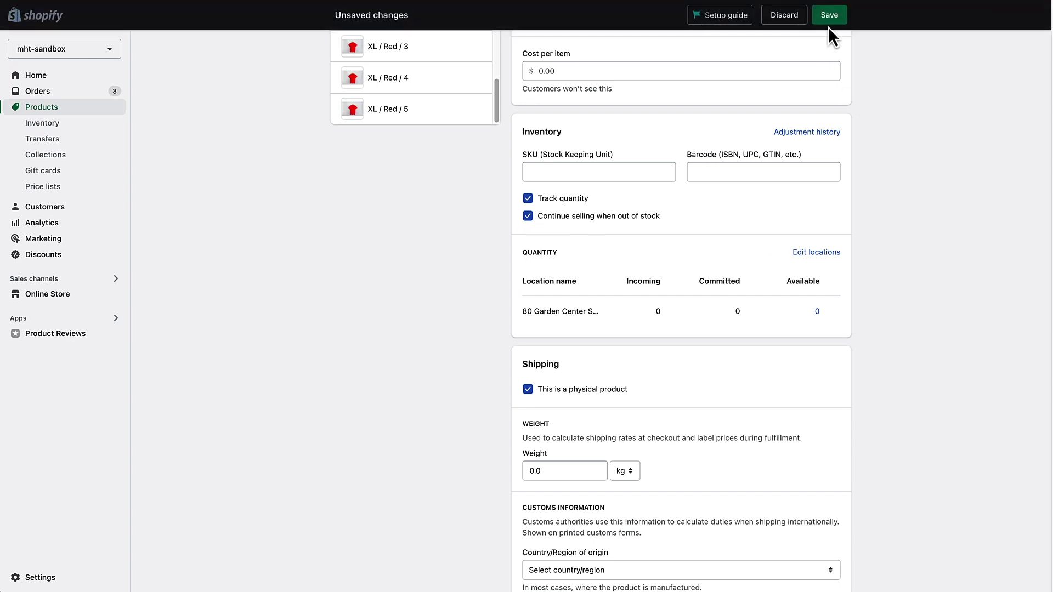
pyautogui.click(831, 23)
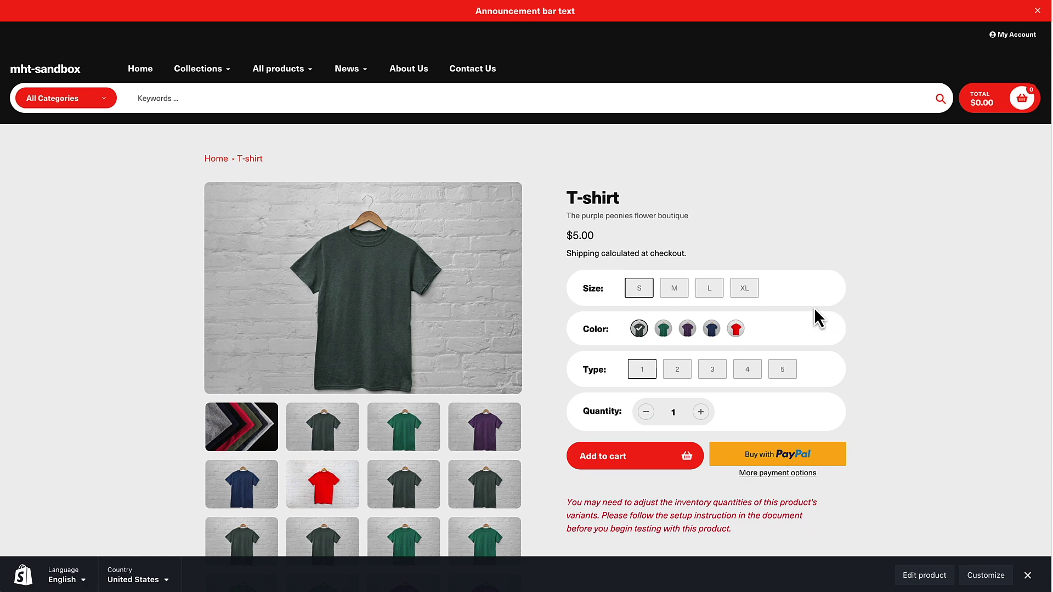
# On the storefront's T-shirt page, select size XL and the red color, and highlight the preorder shipping note
pyautogui.click(747, 290)
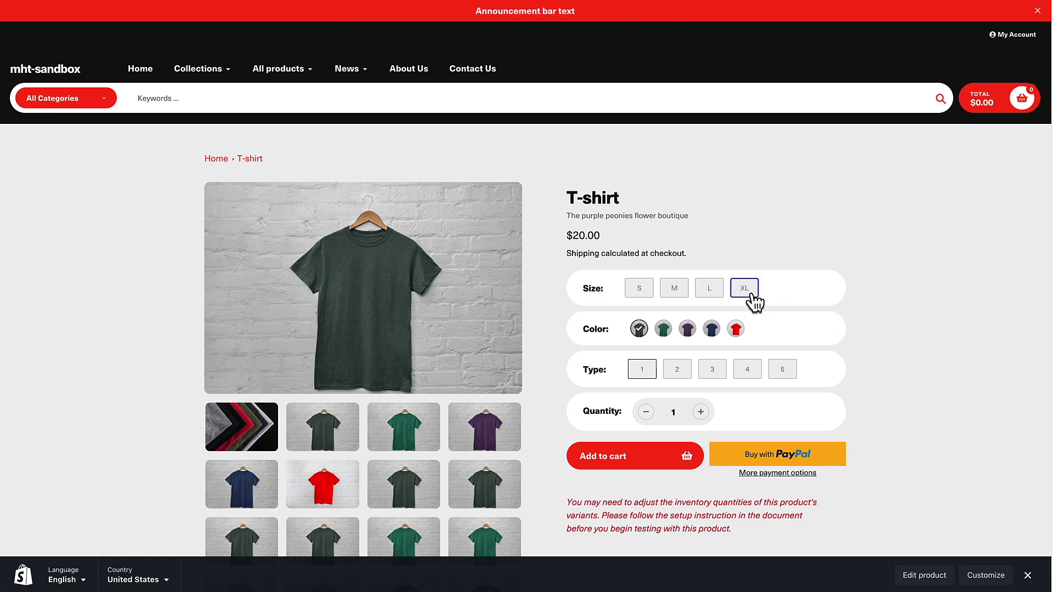
pyautogui.click(736, 330)
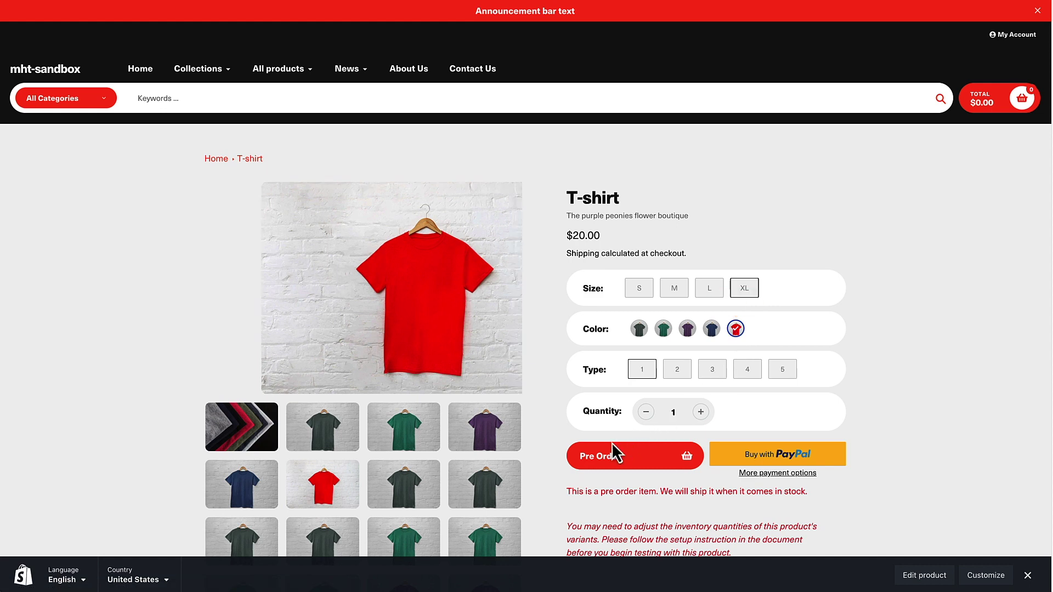
pyautogui.moveTo(567, 491); pyautogui.dragTo(807, 493)
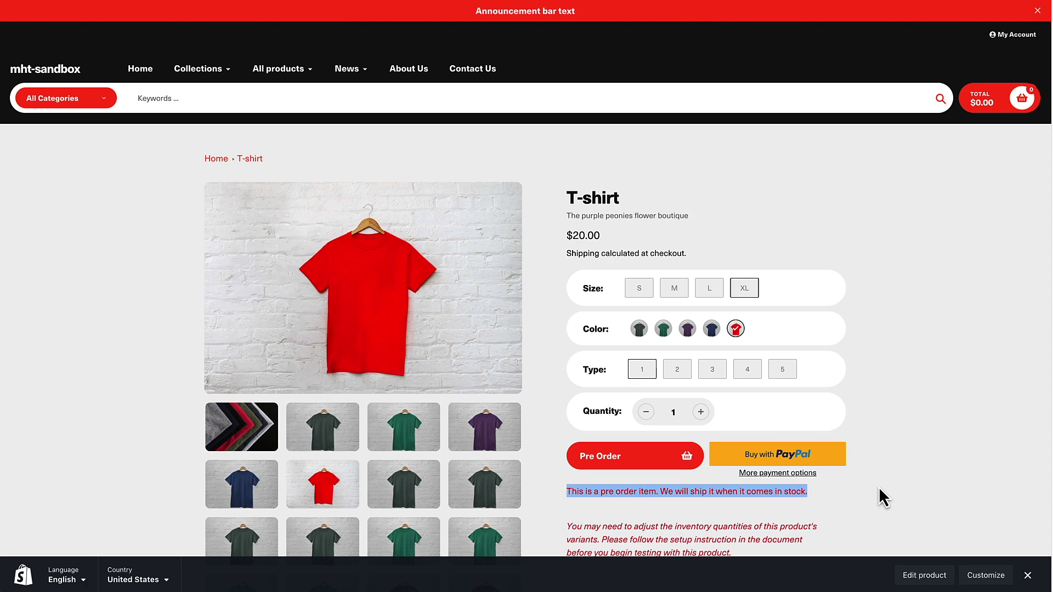
pyautogui.click(654, 495)
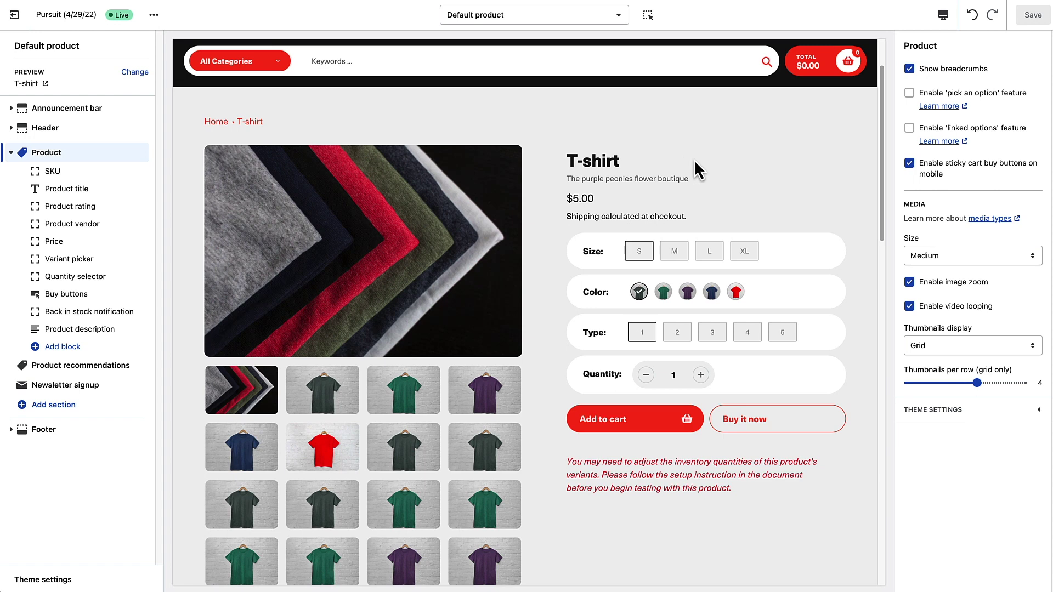
# In the theme editor, set the theme's catalog mode to hide prices, cart buttons and the header cart icon
pyautogui.click(45, 583)
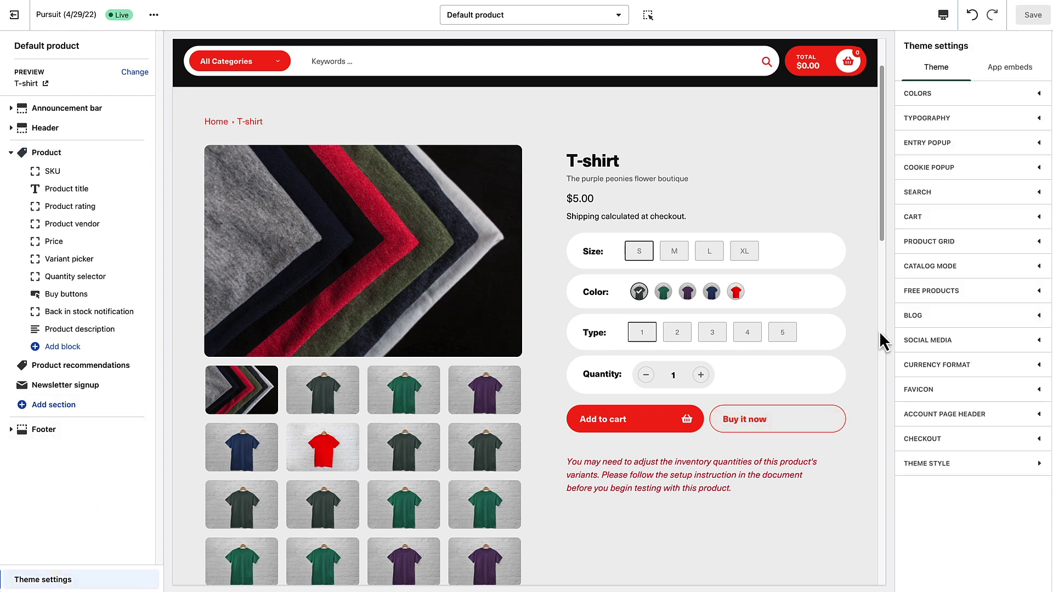
pyautogui.click(947, 280)
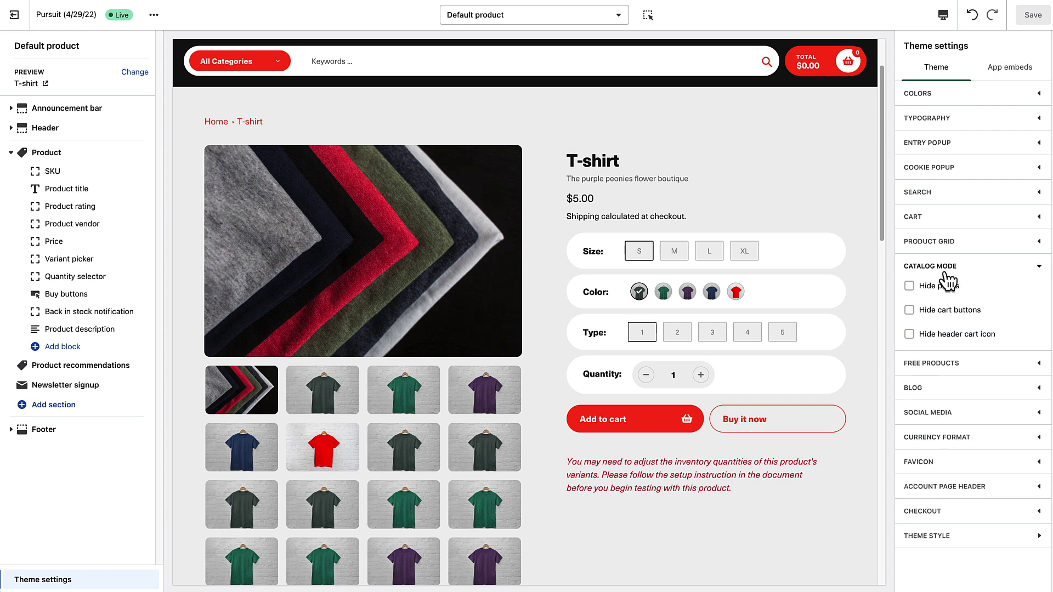
pyautogui.click(940, 289)
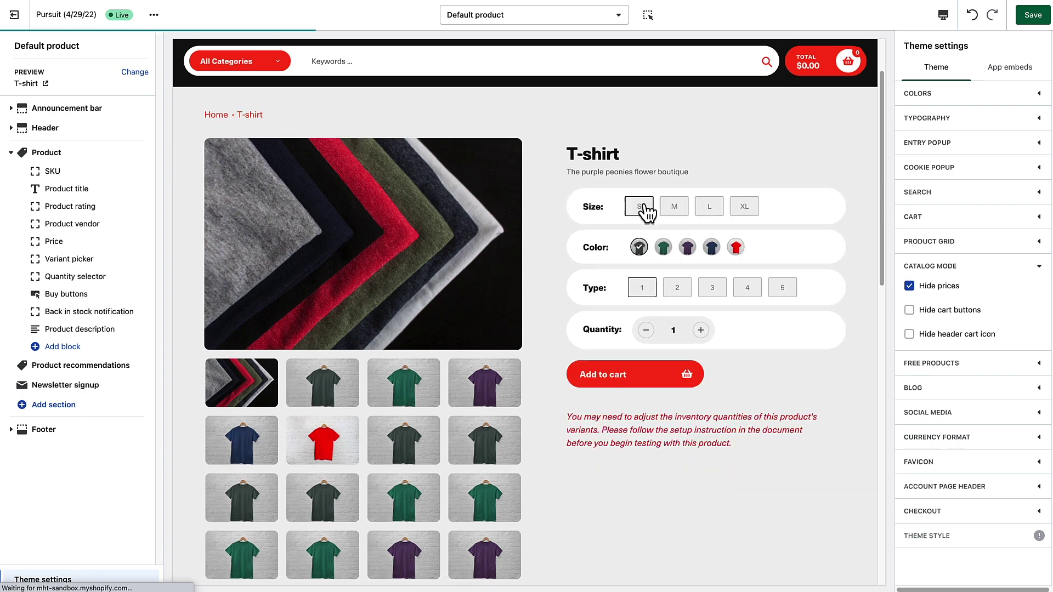
pyautogui.click(911, 311)
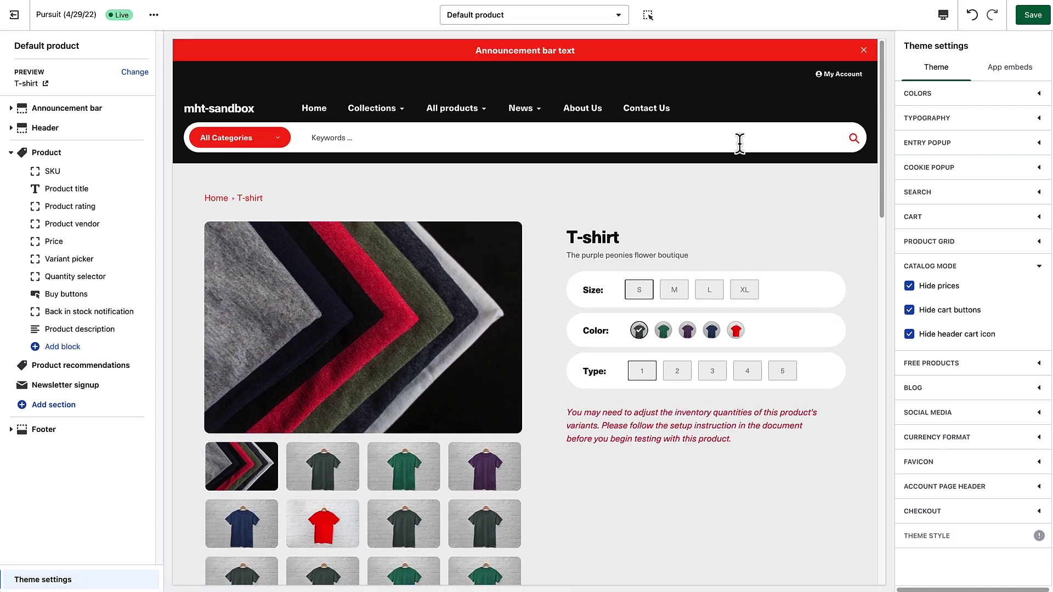
# Open the Empty entry under Collections in the store preview and examine the product grid in catalog mode
pyautogui.moveTo(378, 108)
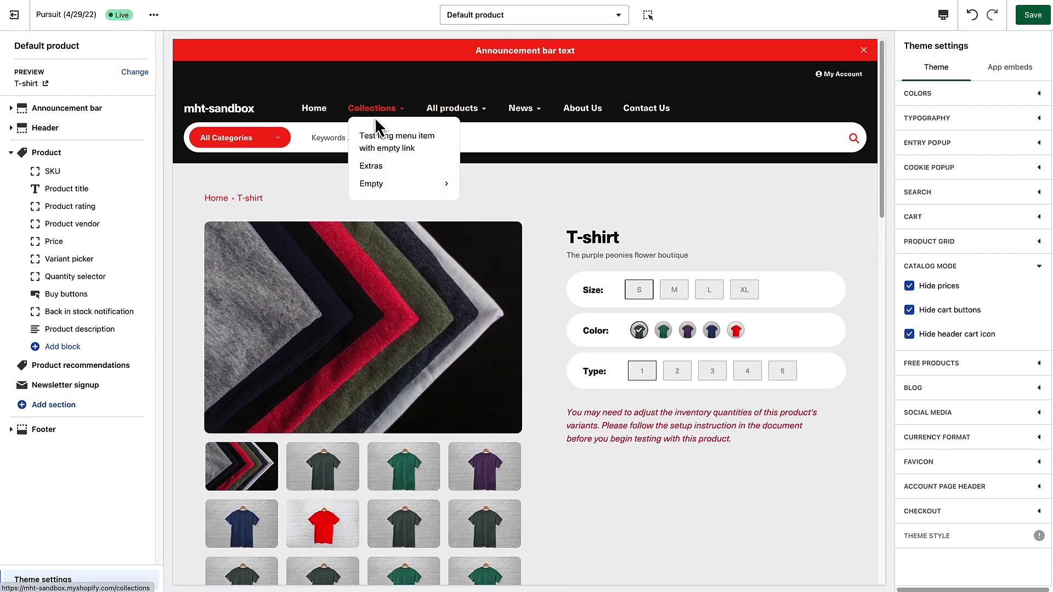
pyautogui.click(369, 183)
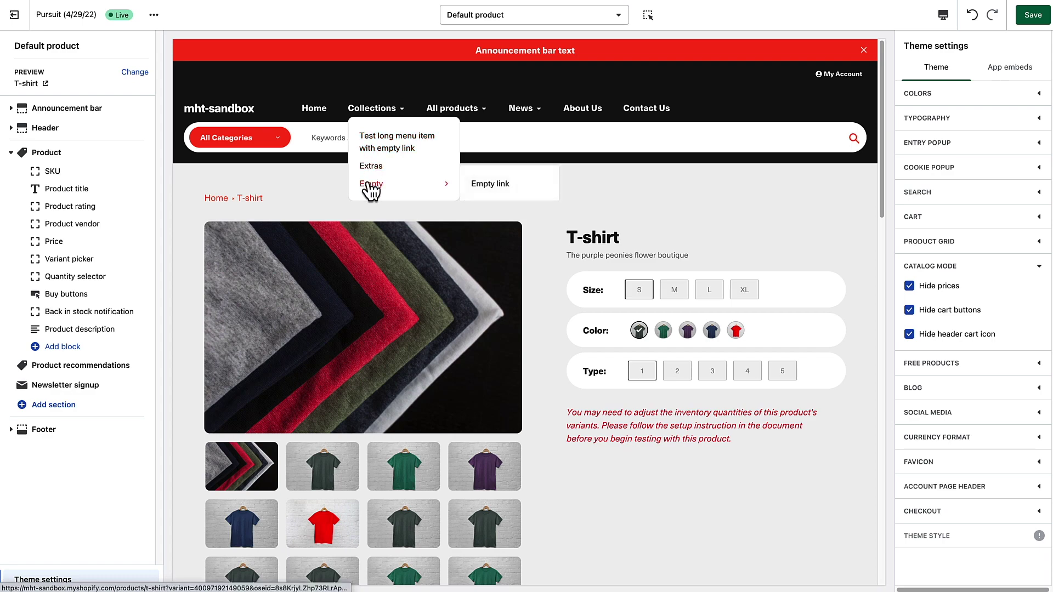
pyautogui.scroll(-2, 580, 215)
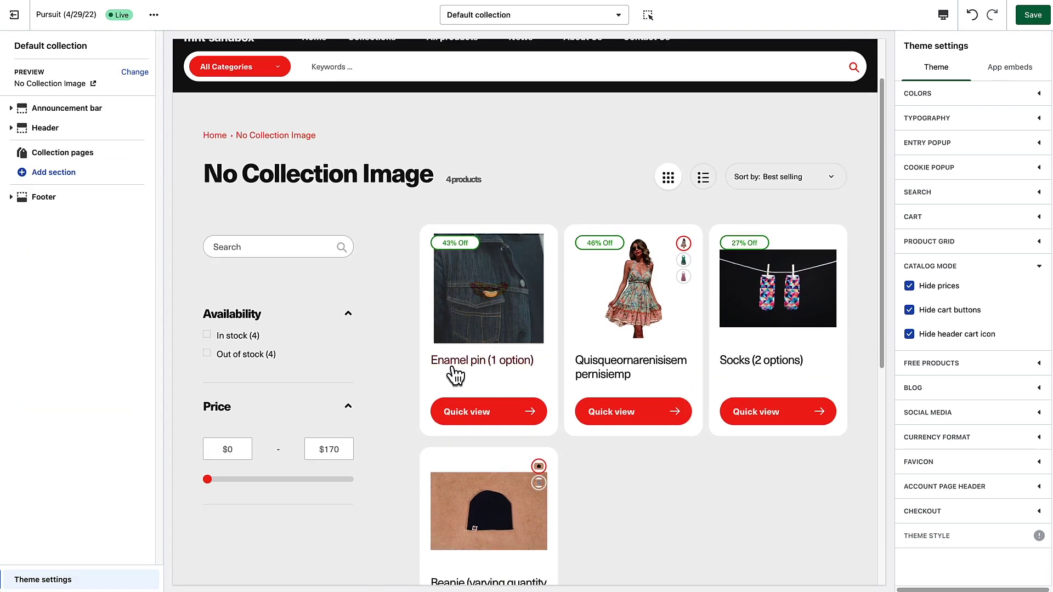
pyautogui.scroll(-5, 727, 401)
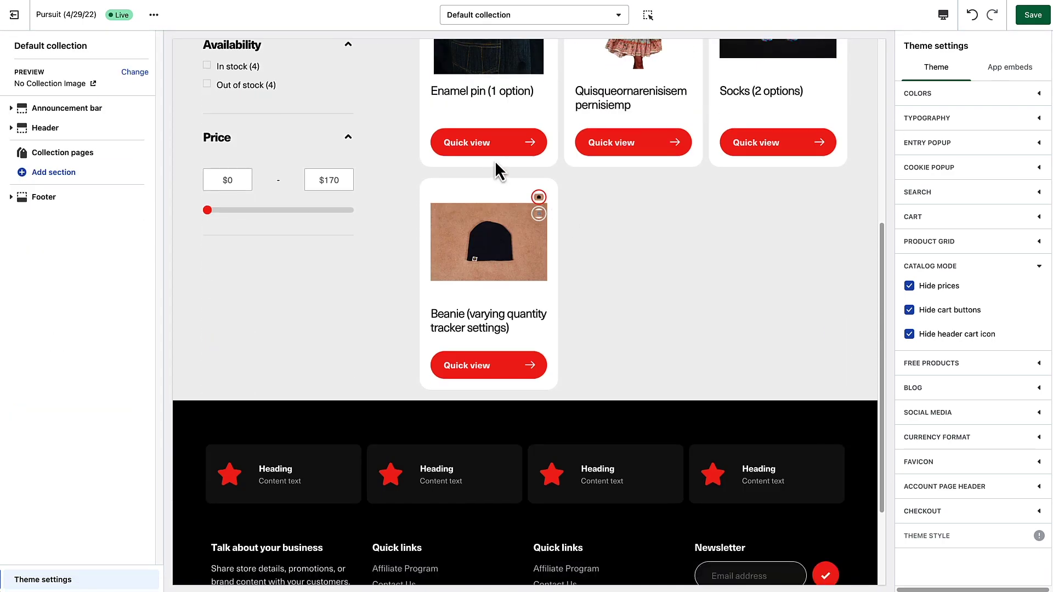
# Open the Enamel pin's quick view, try the Lightning Bolt, Pineapple and Hotdog shapes, and close it
pyautogui.click(493, 146)
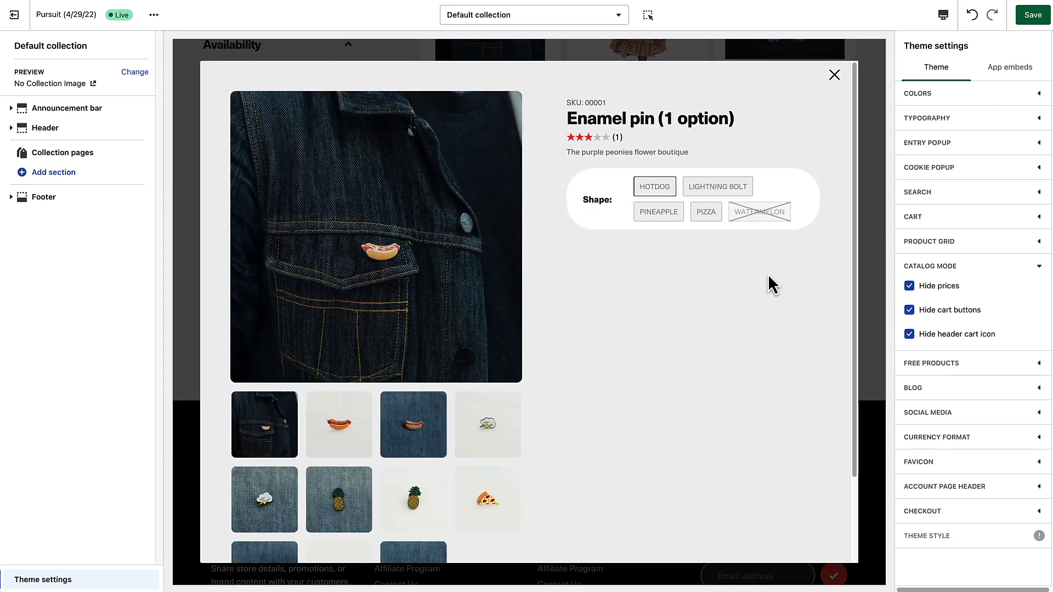
pyautogui.click(711, 191)
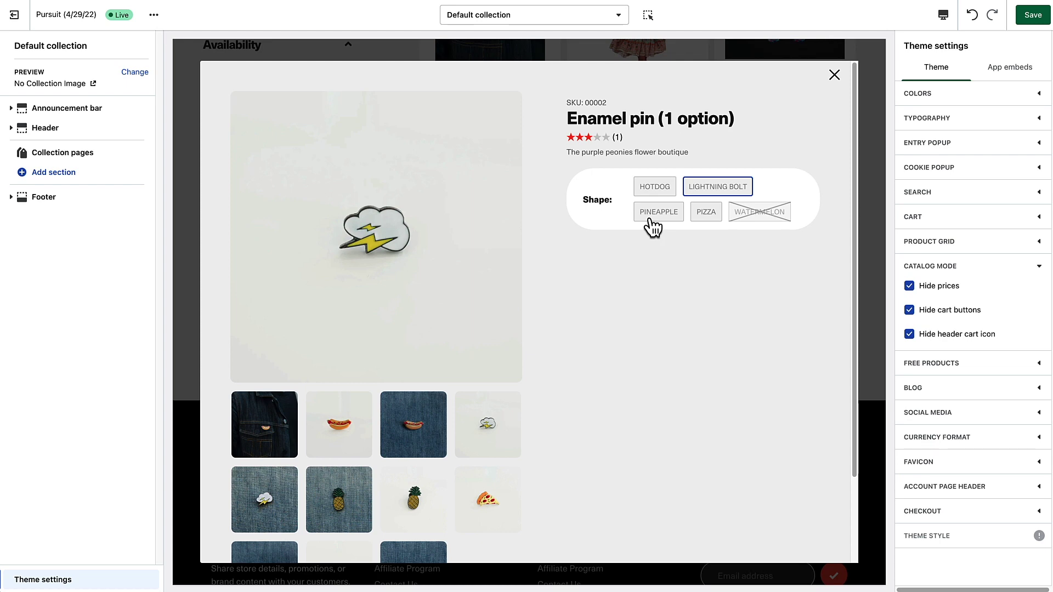
pyautogui.click(655, 219)
pyautogui.click(655, 189)
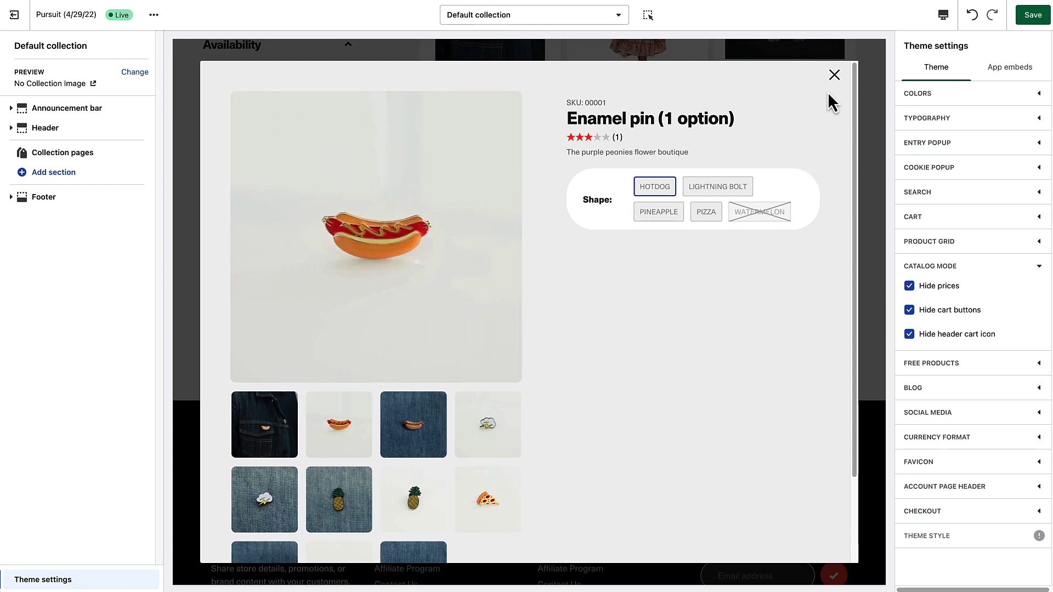
pyautogui.click(834, 75)
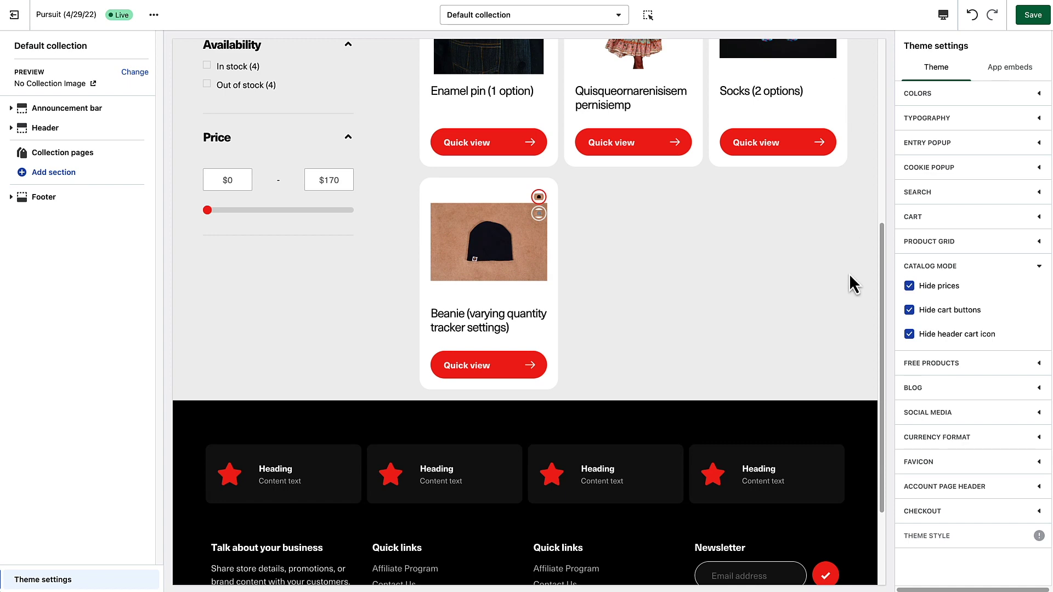